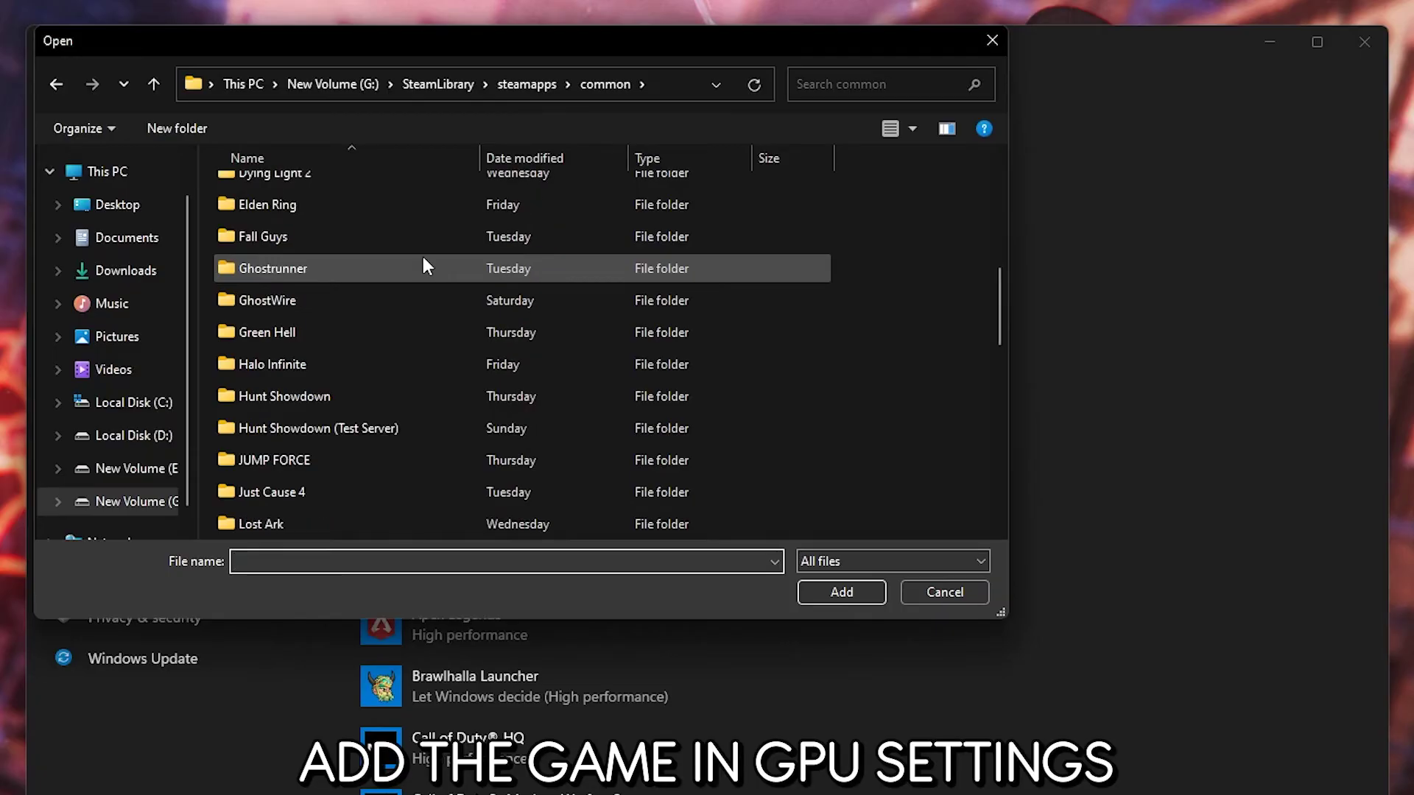
Step: Add the MilesMorales application from the Marvel's Spider-Man Miles Morales game folder to the graphics settings app list
click(318, 302)
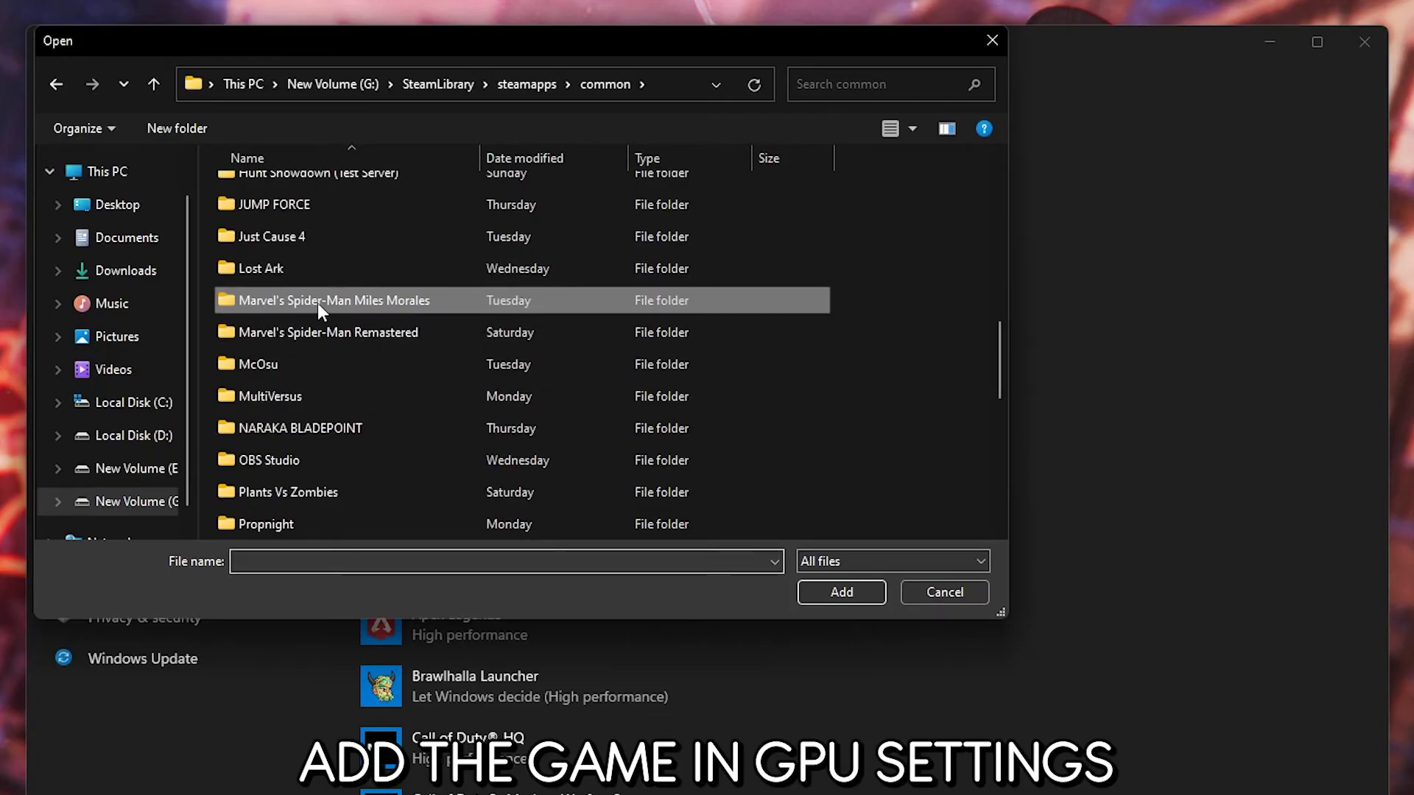
double_click(381, 300)
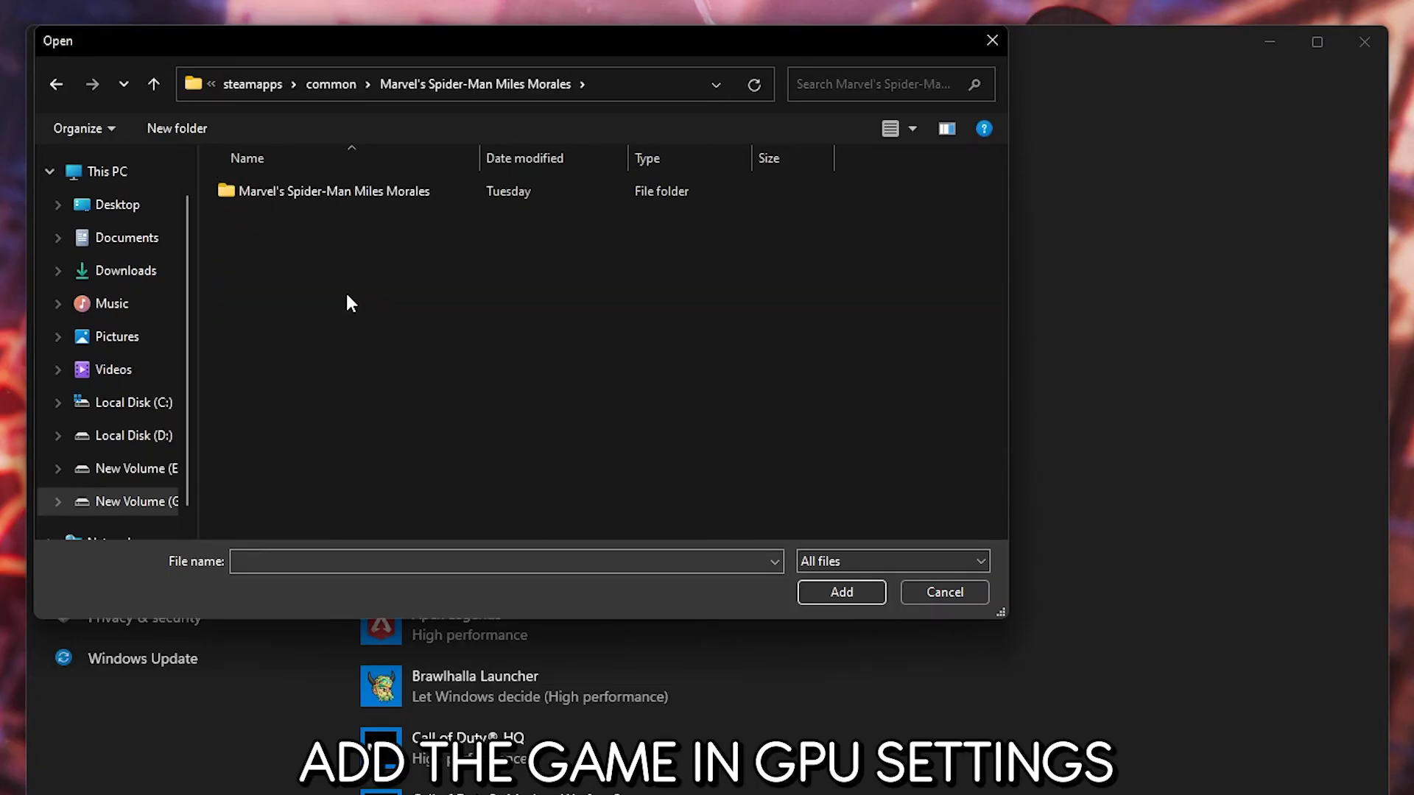
double_click(413, 189)
click(313, 352)
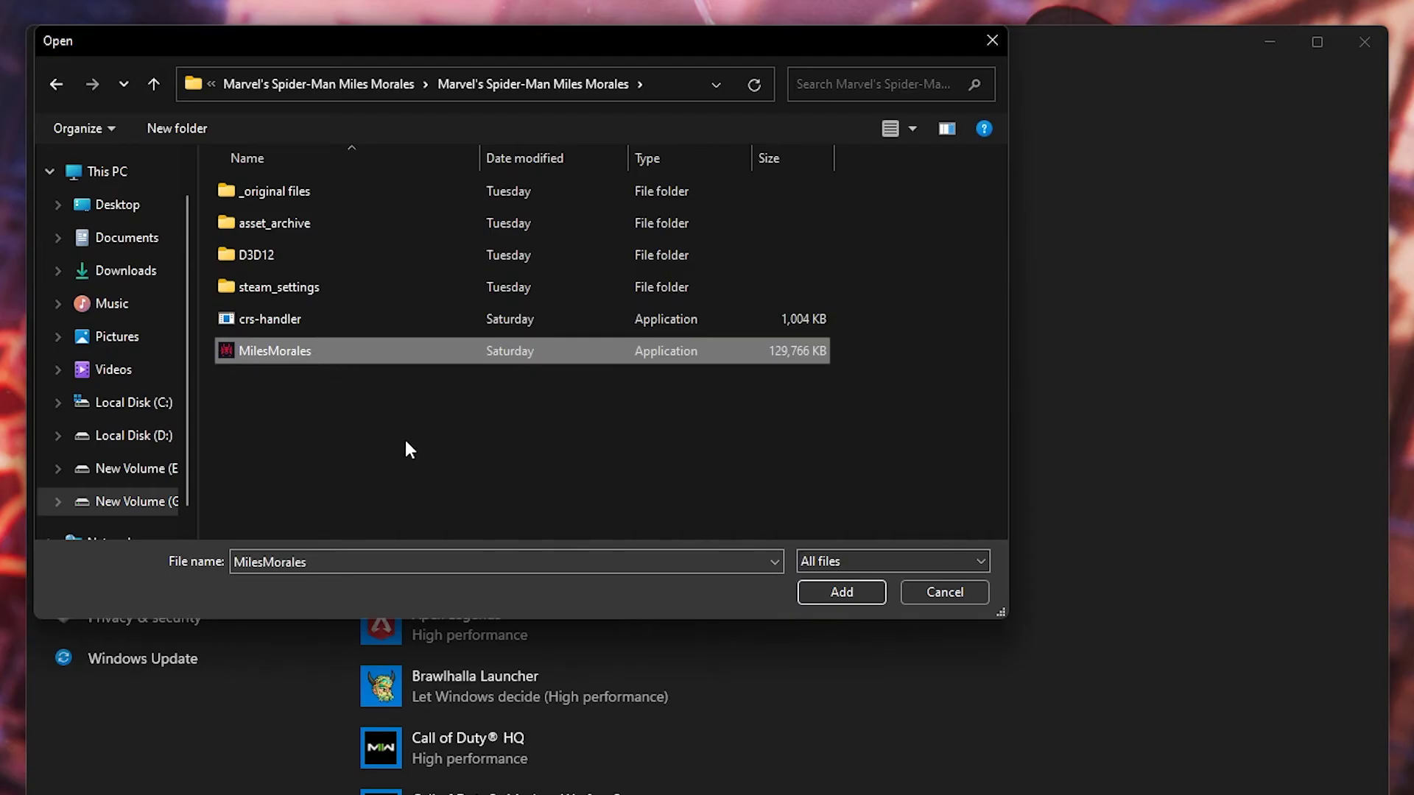
click(806, 591)
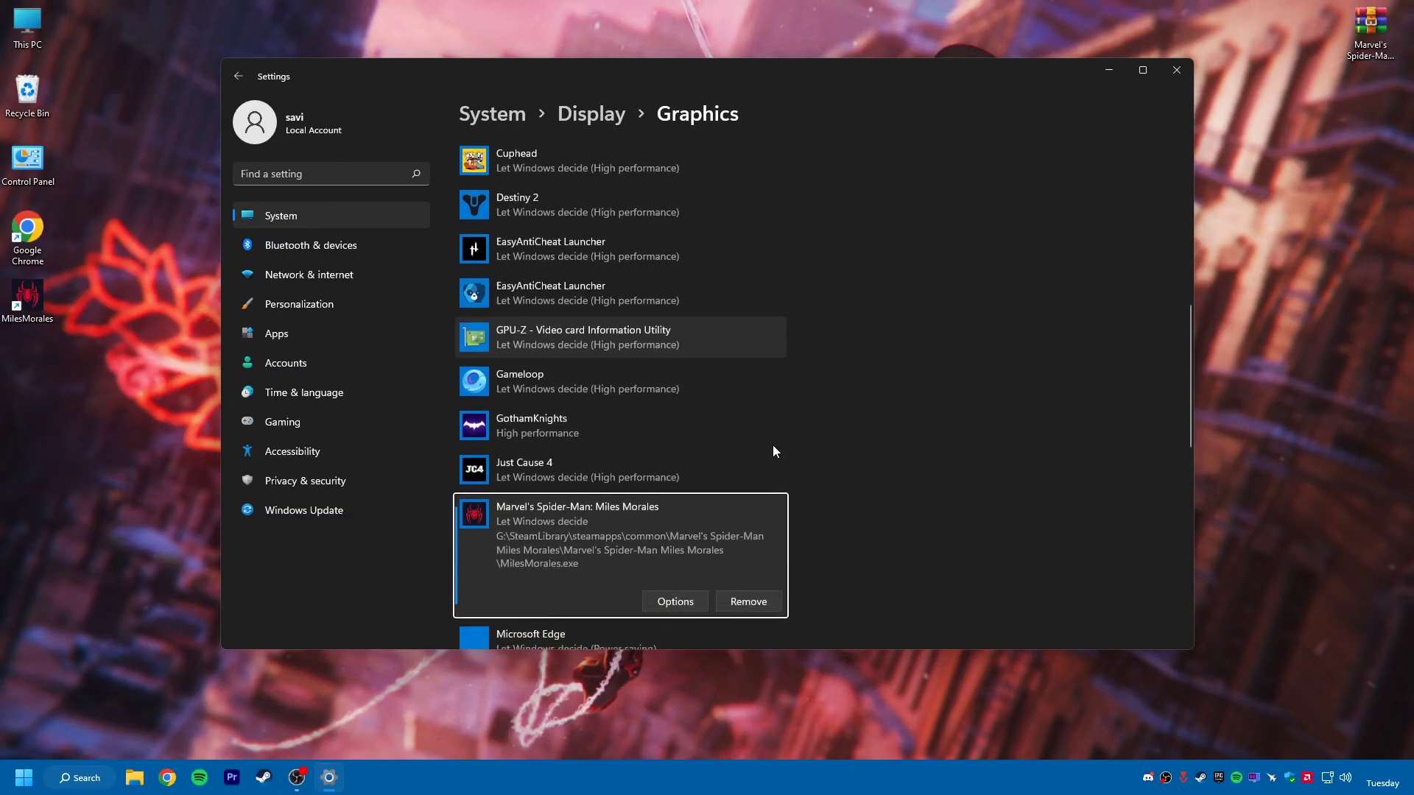
Step: Set the graphics preference of Marvel's Spider-Man: Miles Morales to High performance and save it
scroll(553, 534, down, 3)
click(676, 498)
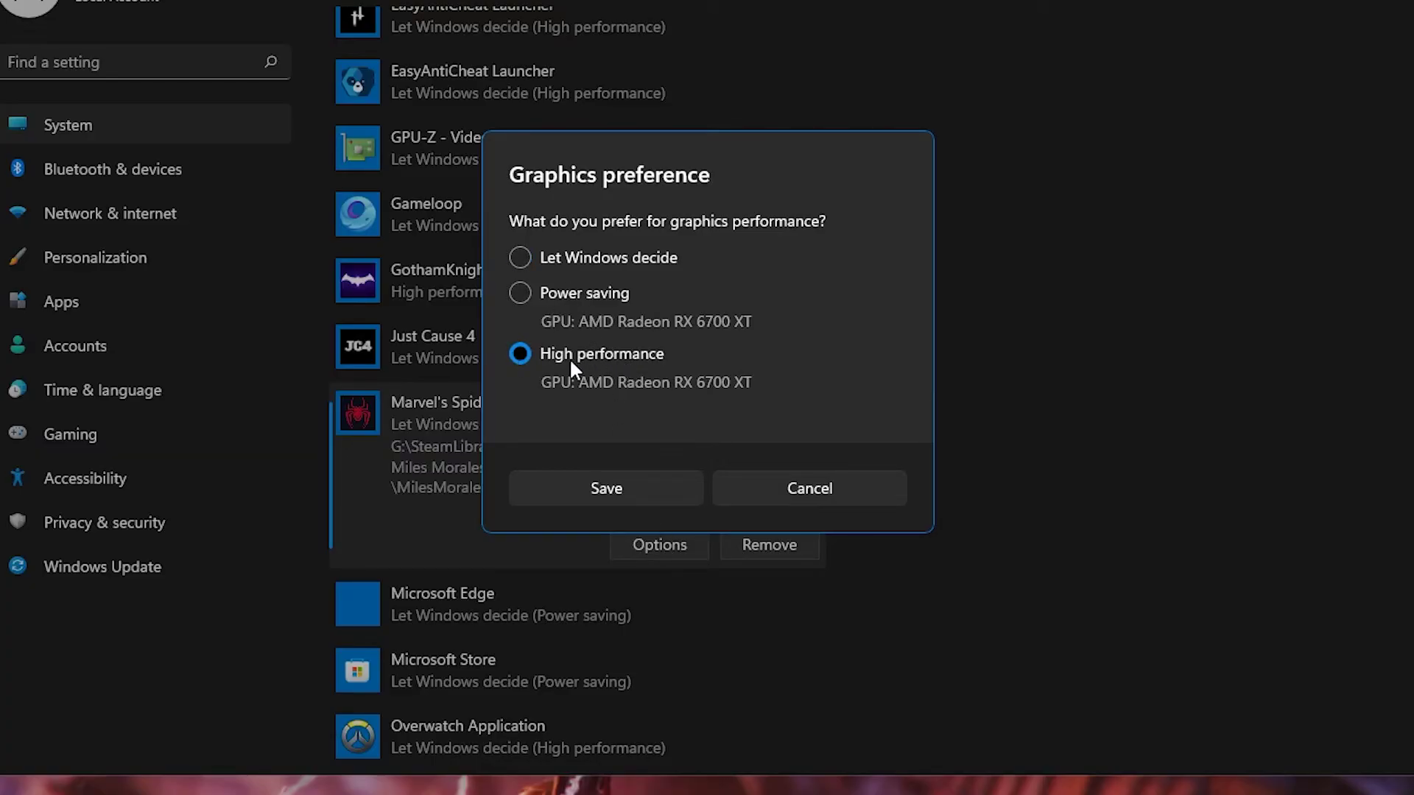
click(624, 484)
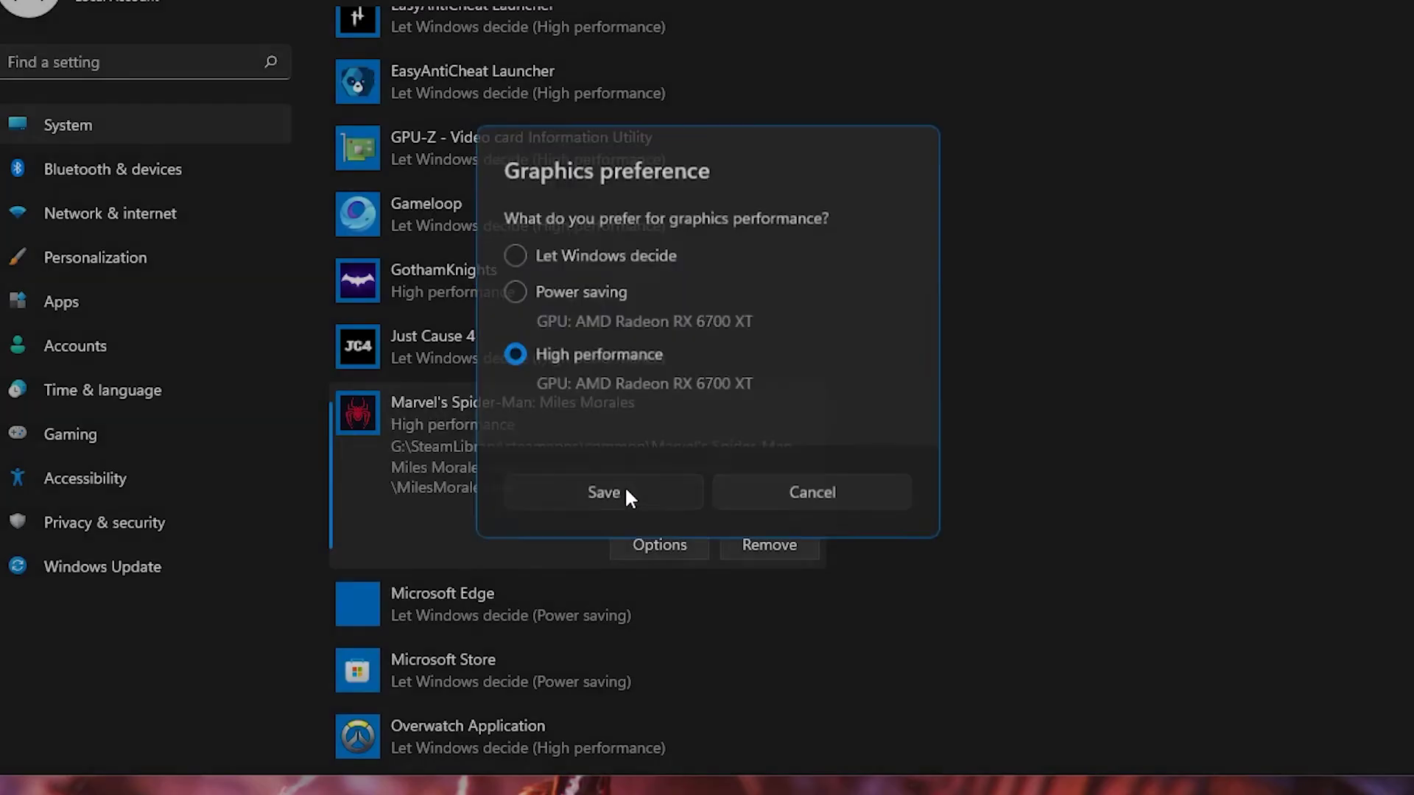
Step: Search the settings for "Game Mode", open the Game Mode settings and turn Game Mode on
click(145, 68)
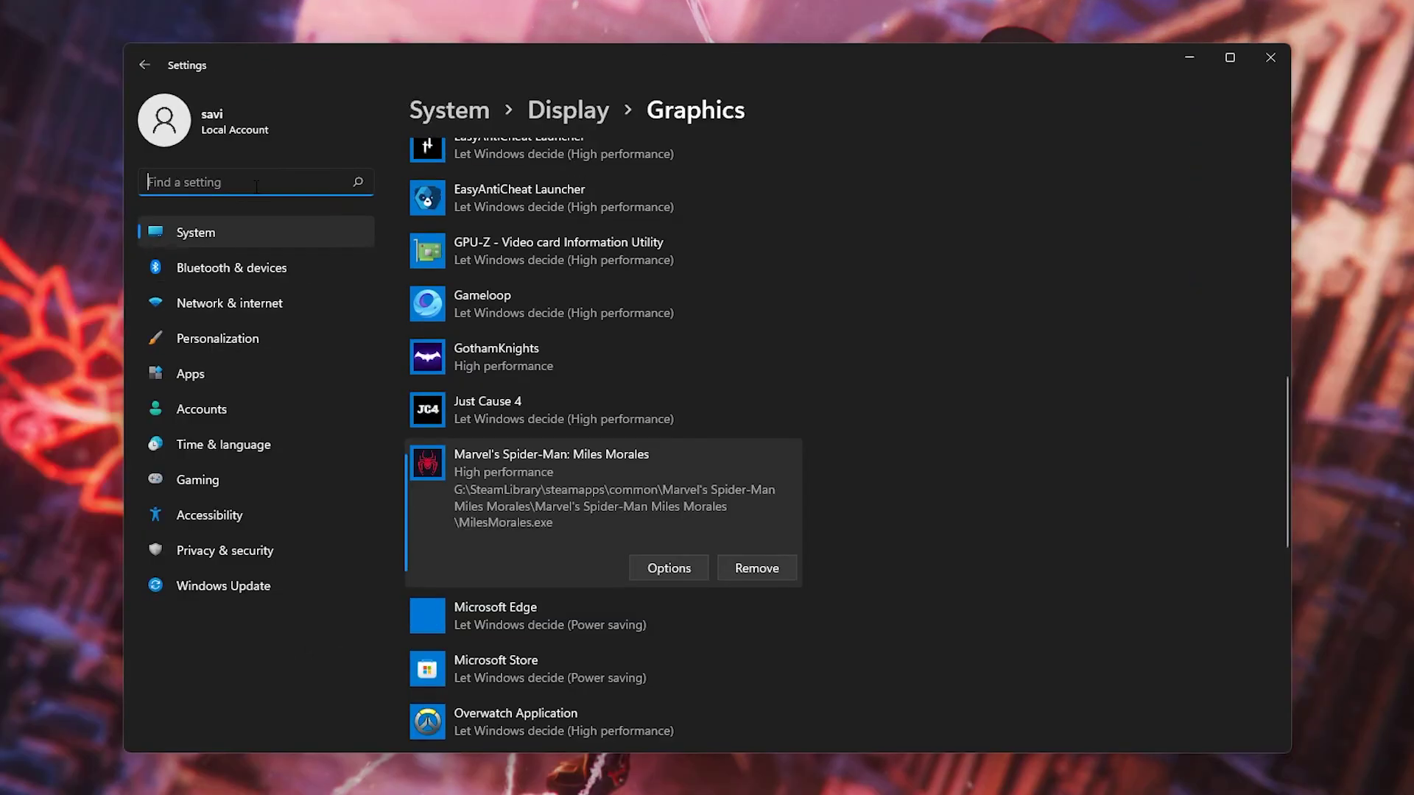
text(Game Mode)
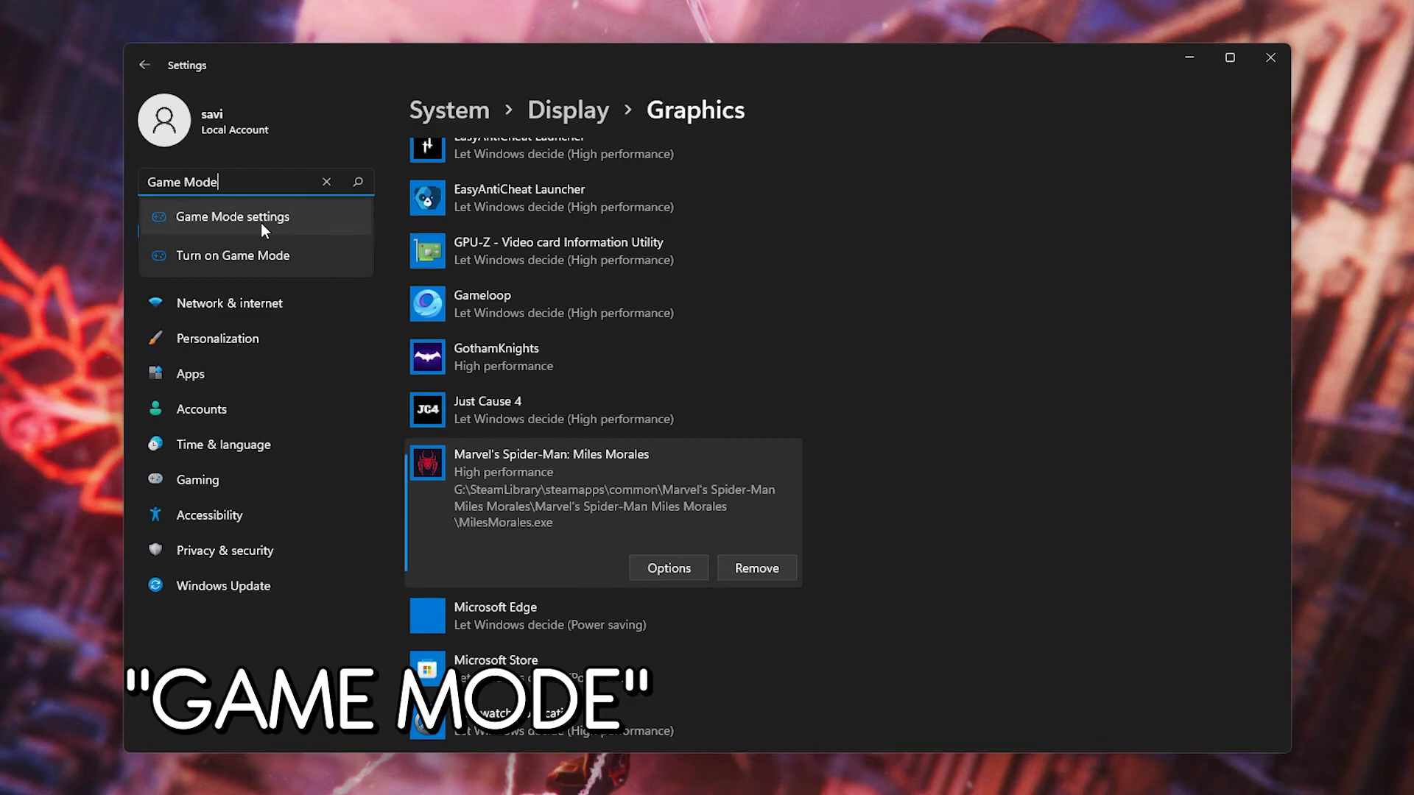
click(261, 222)
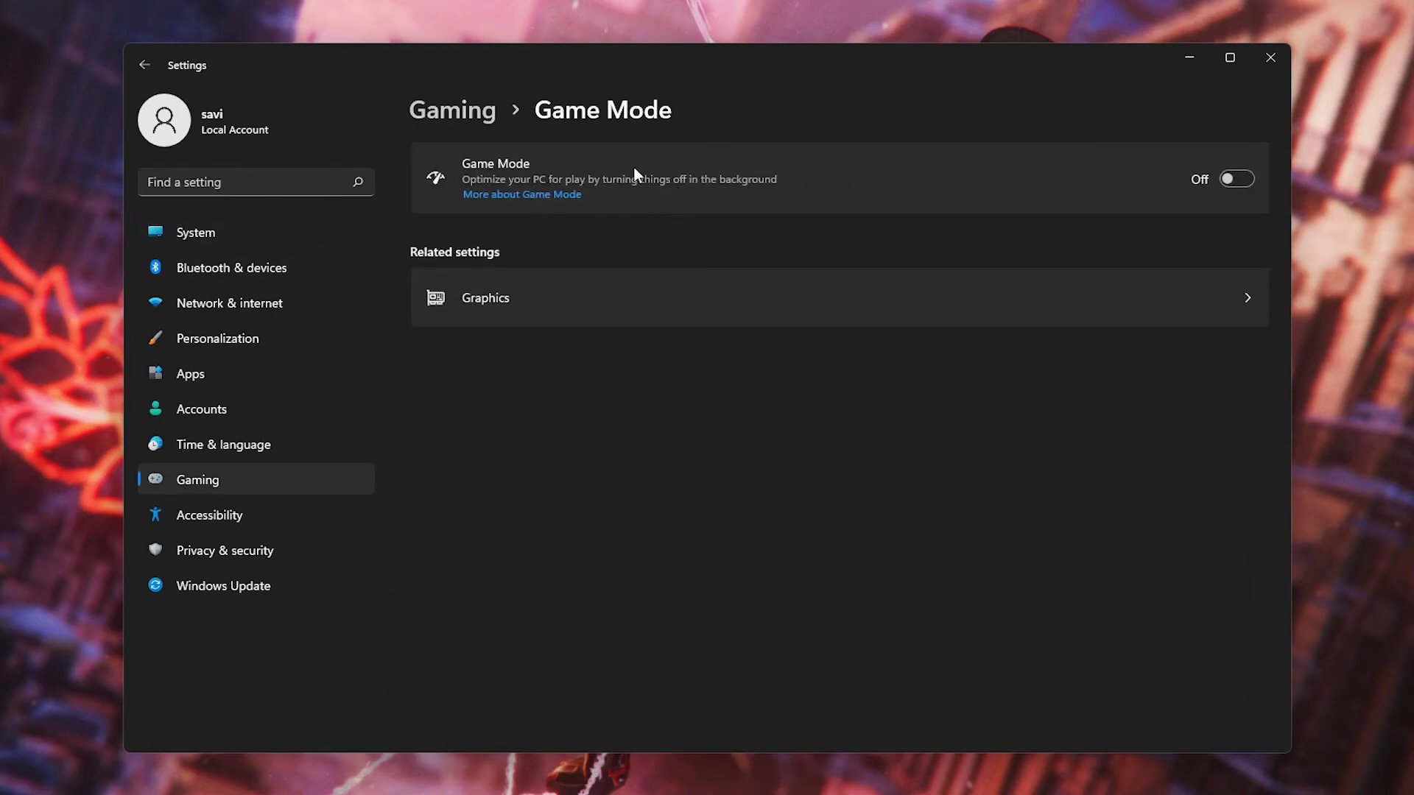
click(1254, 177)
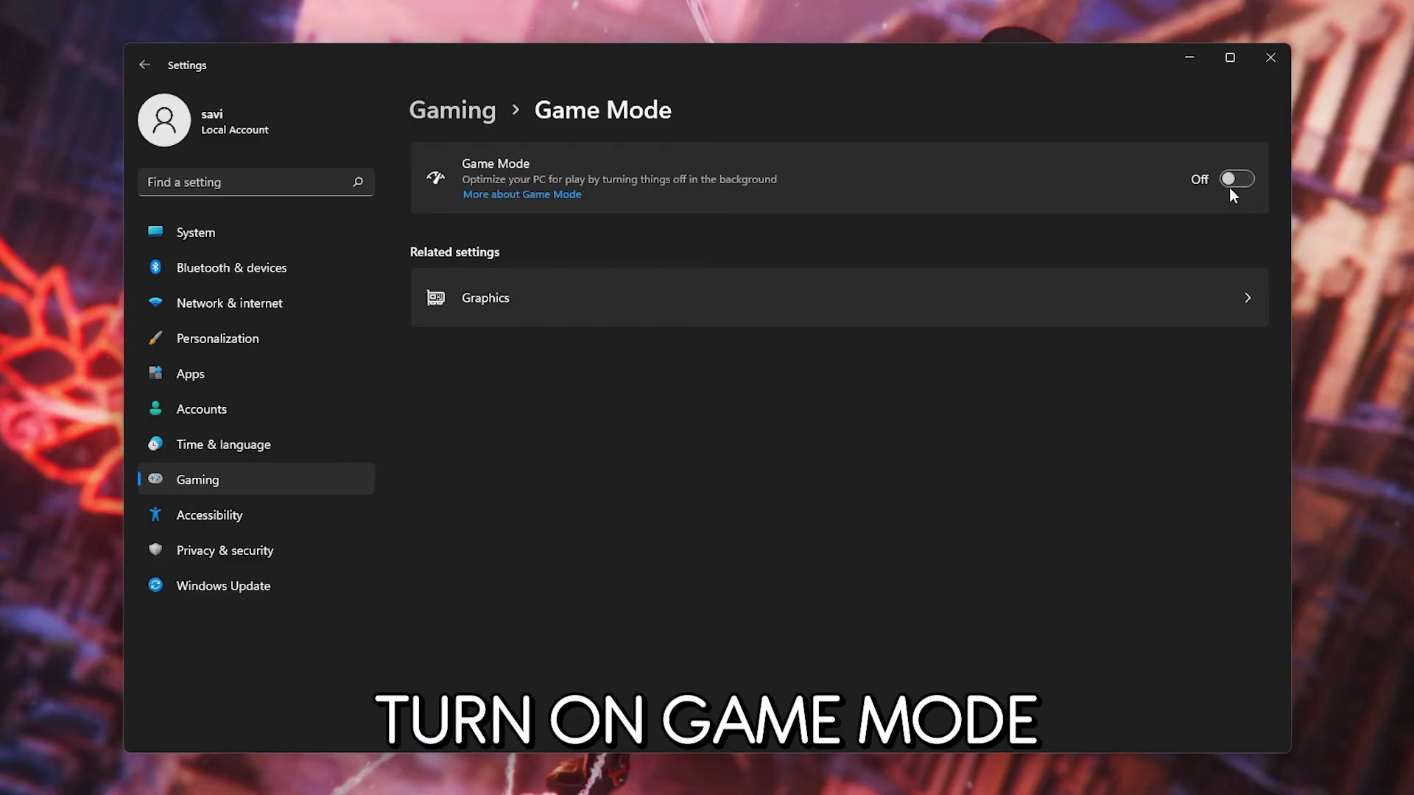
Step: Check whether opening Xbox Game Bar with the controller button is switched off in the Gaming settings
click(457, 116)
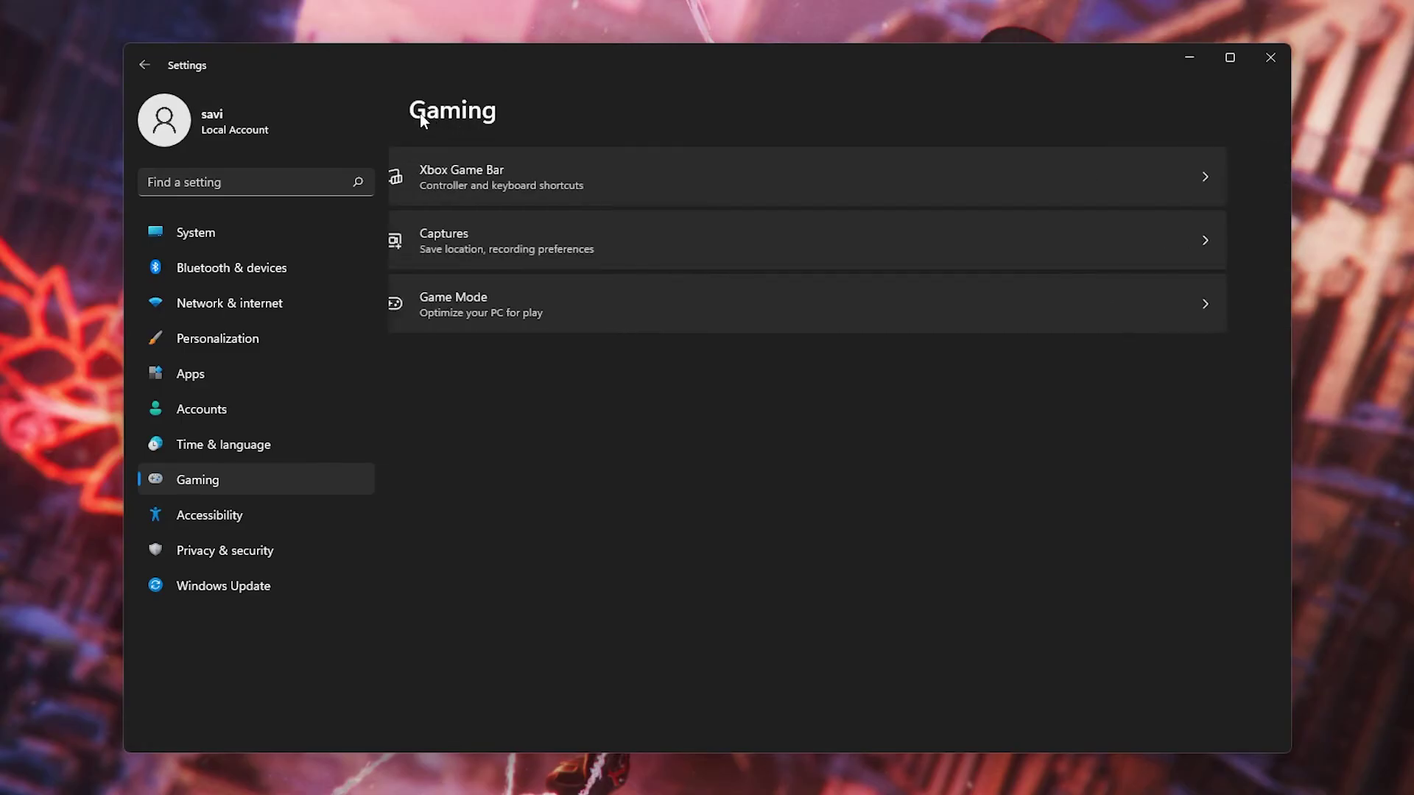
click(564, 174)
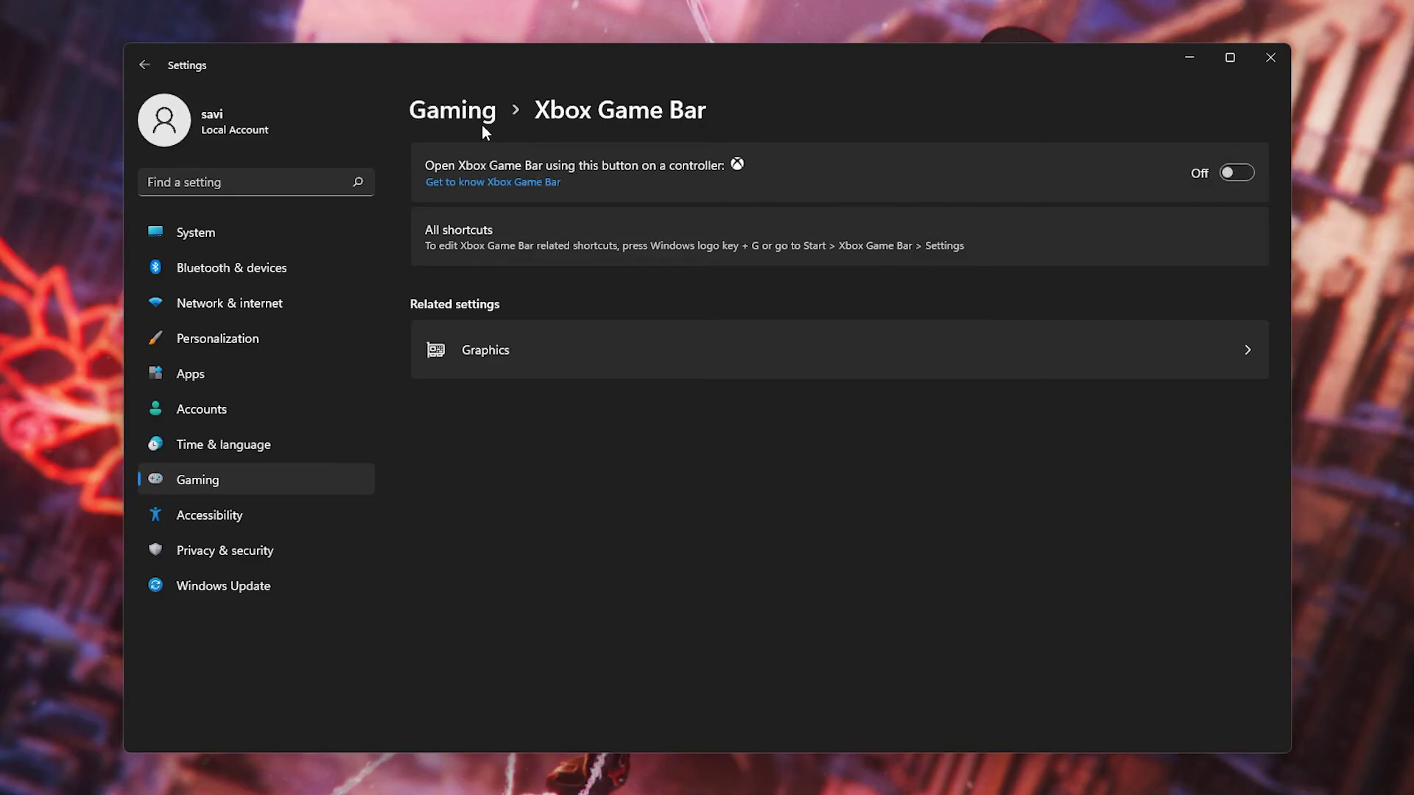
click(458, 112)
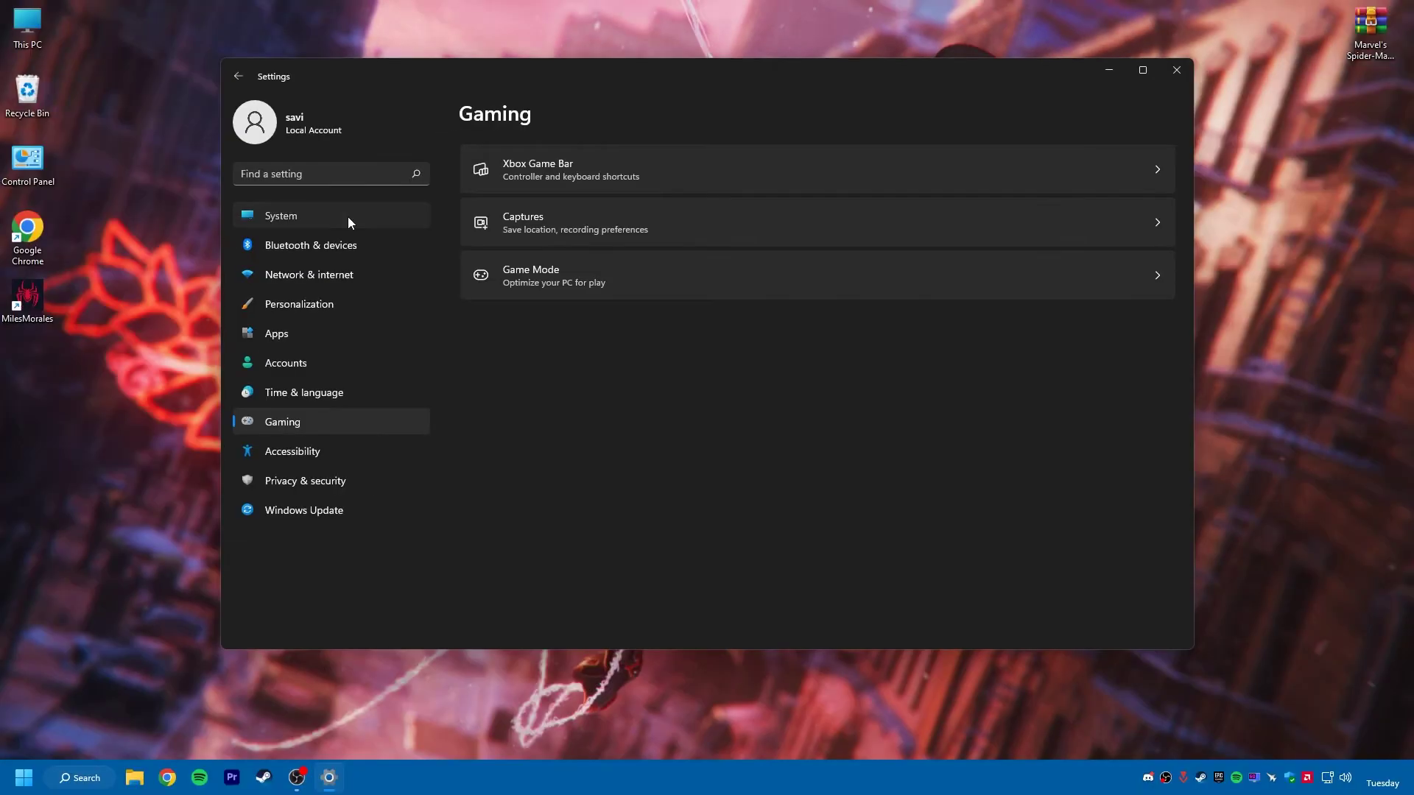
Step: Turn off the startup apps EpicGamesLauncher, Redragon Gaming Headset Driver, Spotify, Update and Windows Security notification icon, then close Settings
click(276, 230)
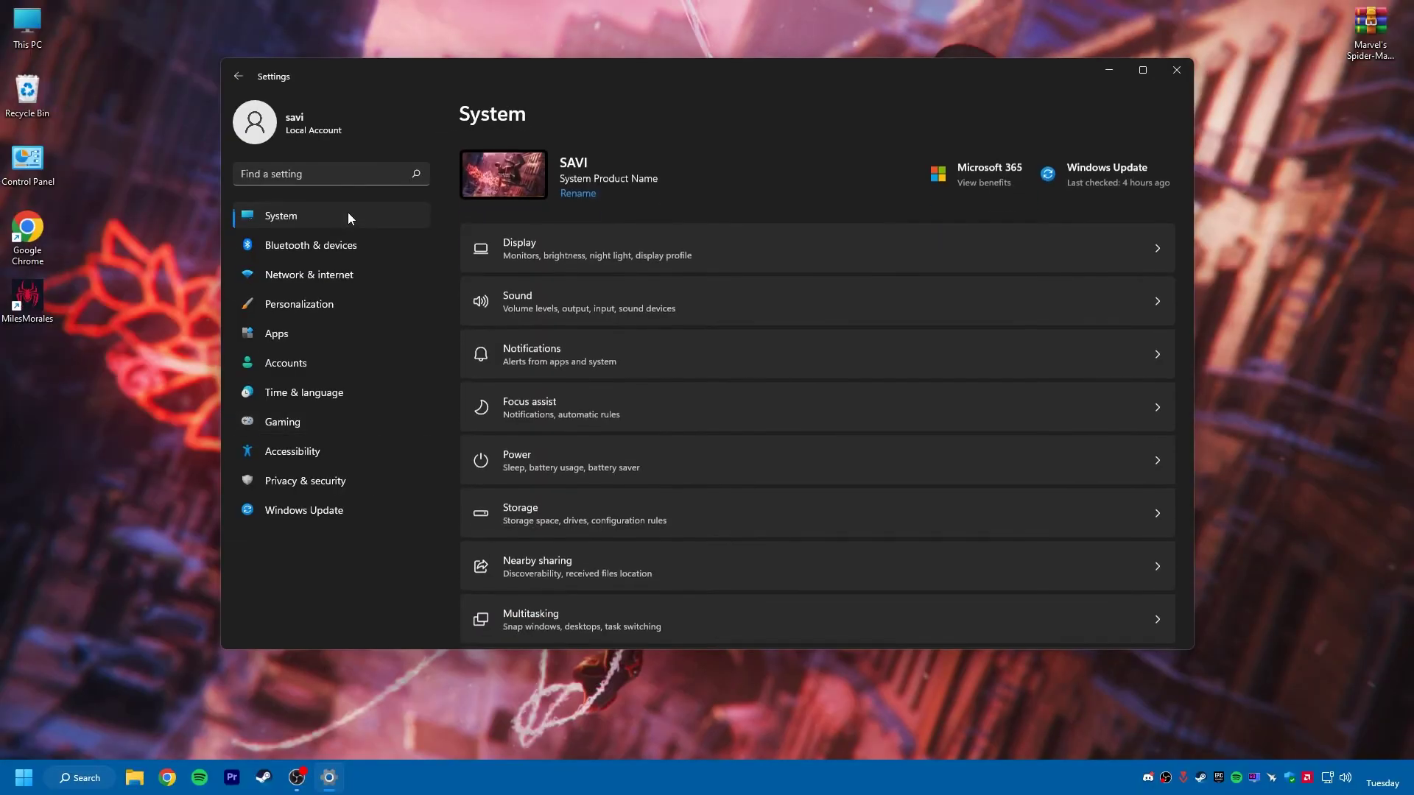
click(291, 335)
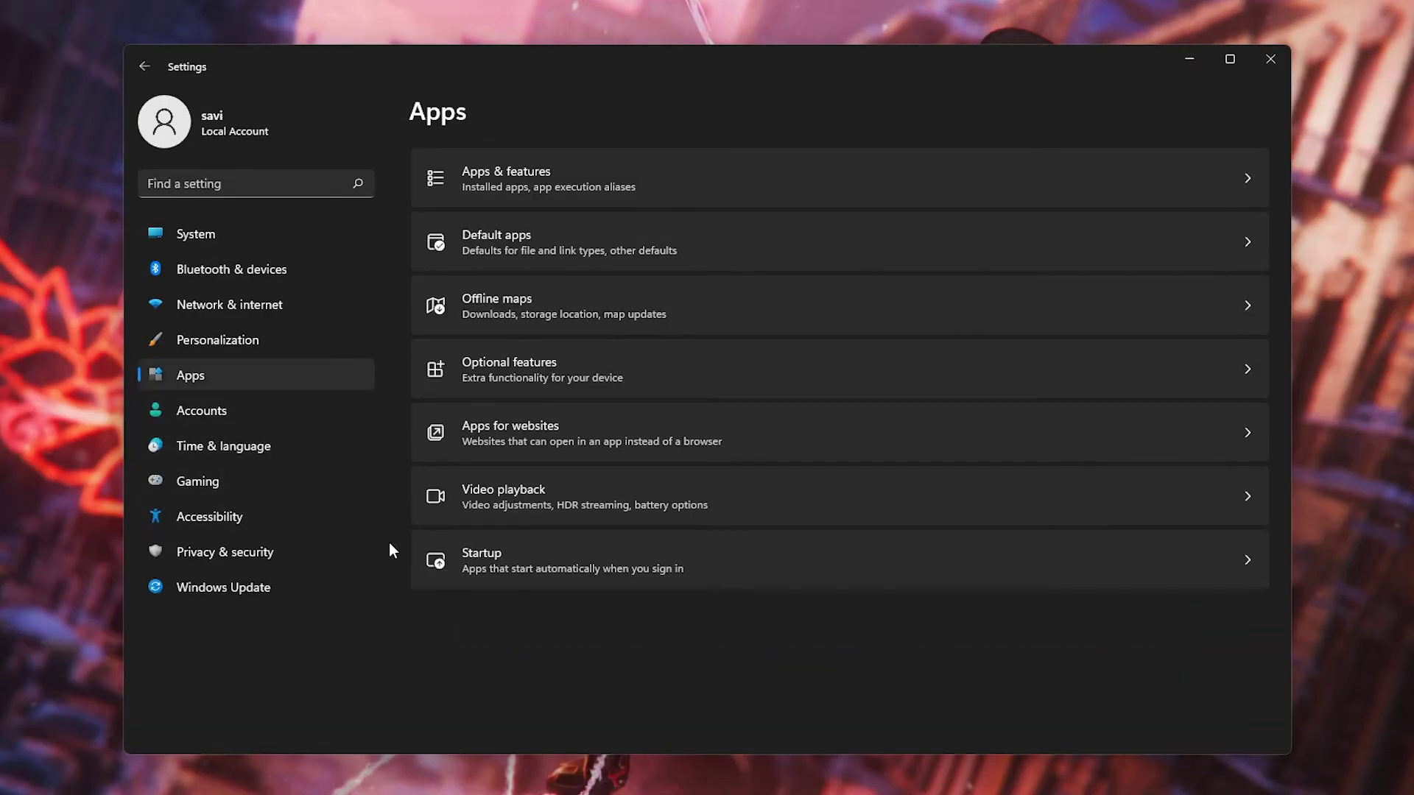
click(521, 563)
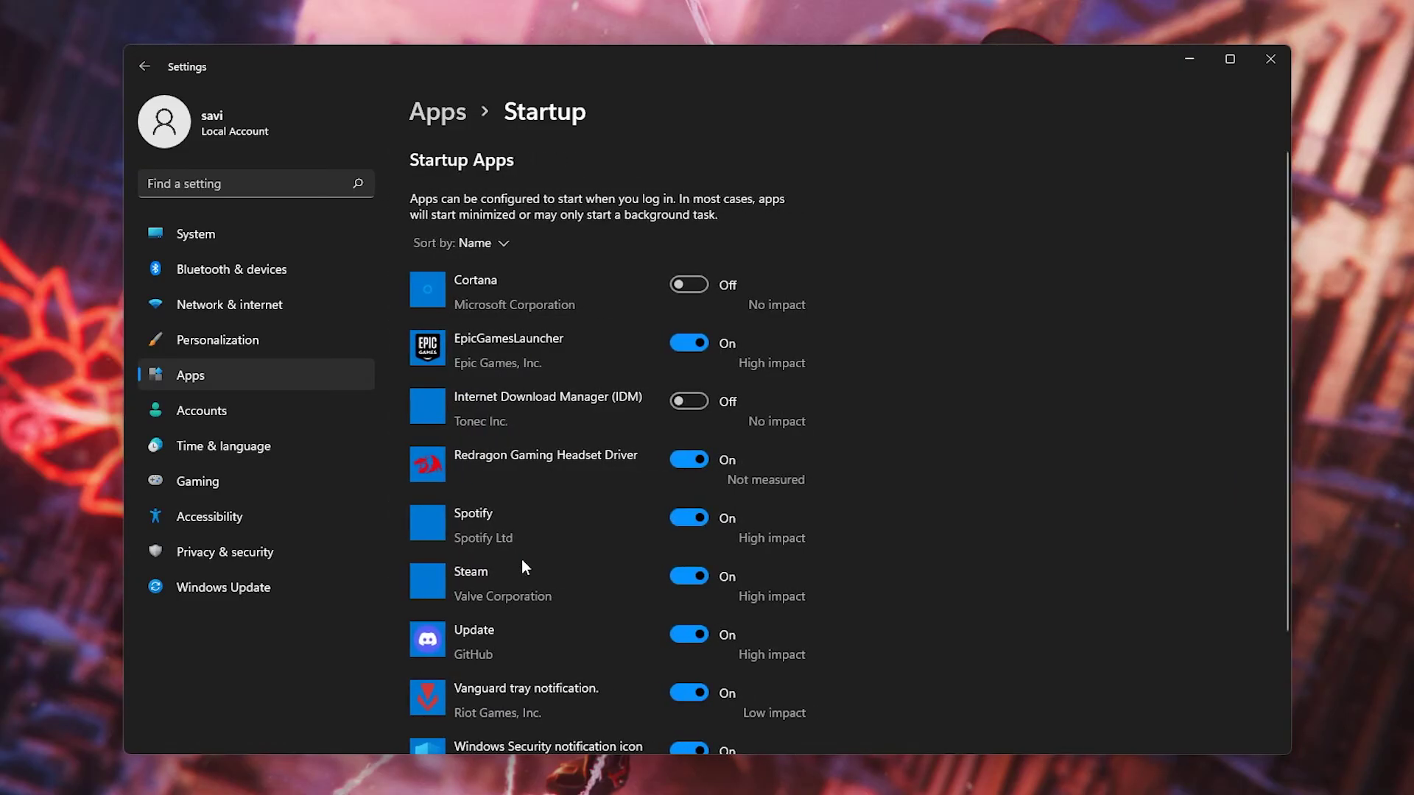
scroll(627, 344, down, 2)
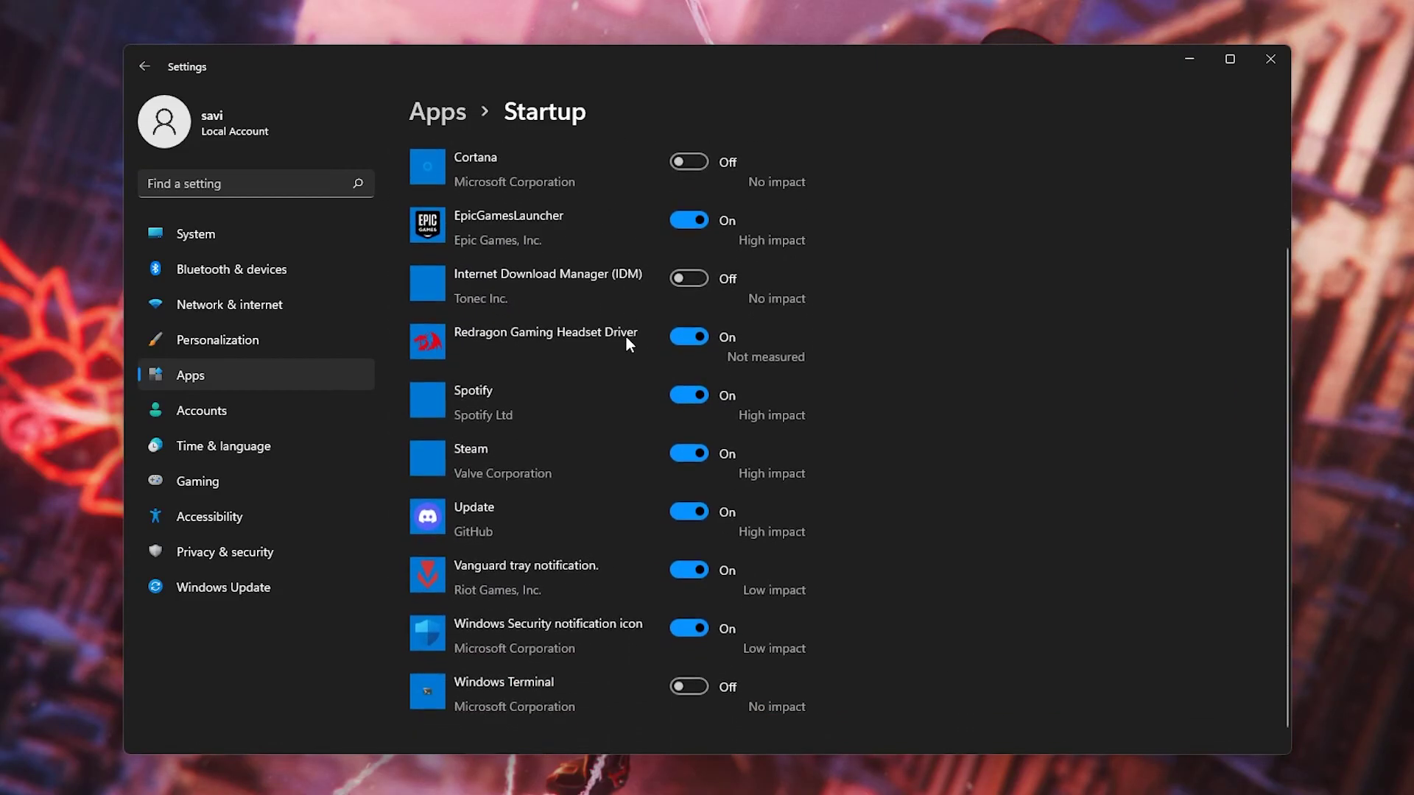
click(690, 337)
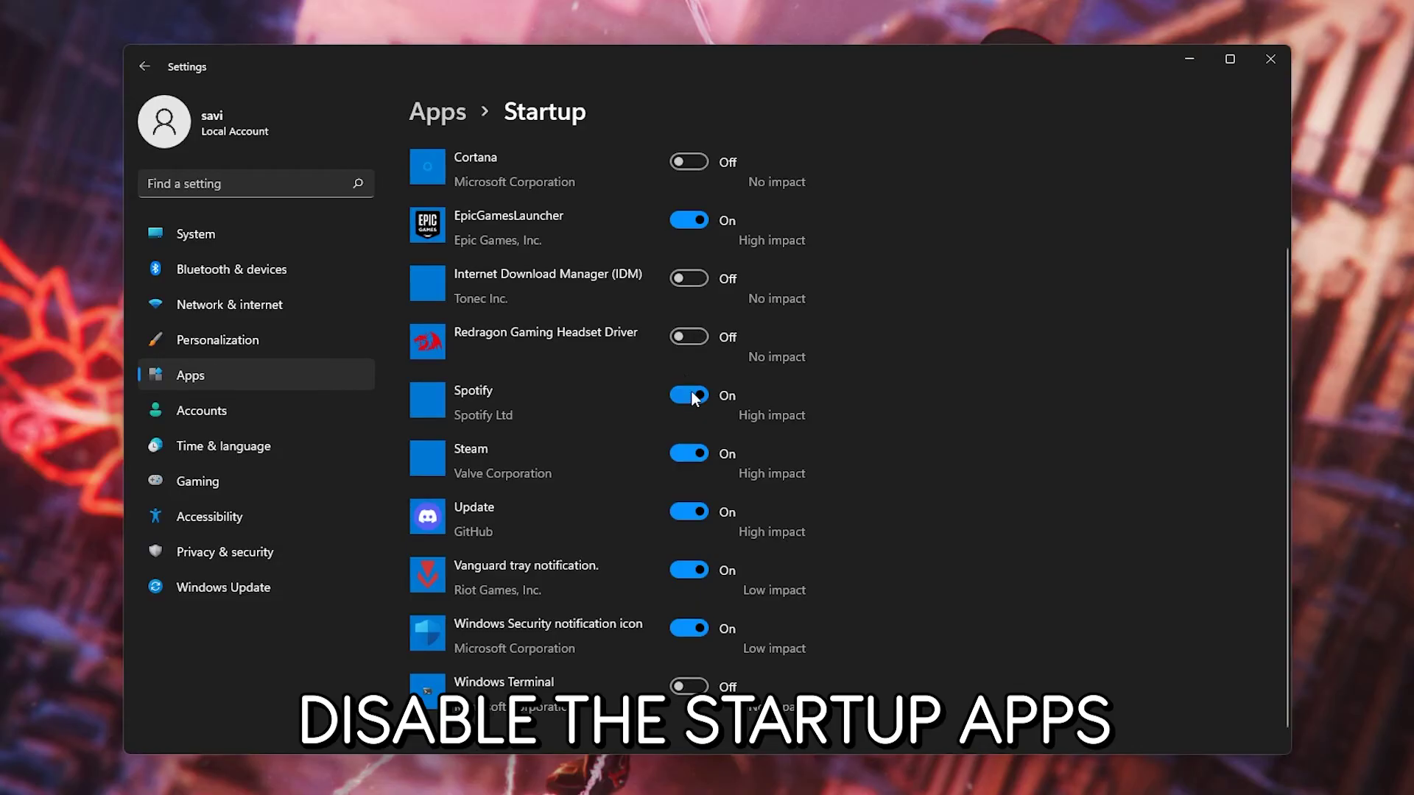
scroll(682, 385, up, 2)
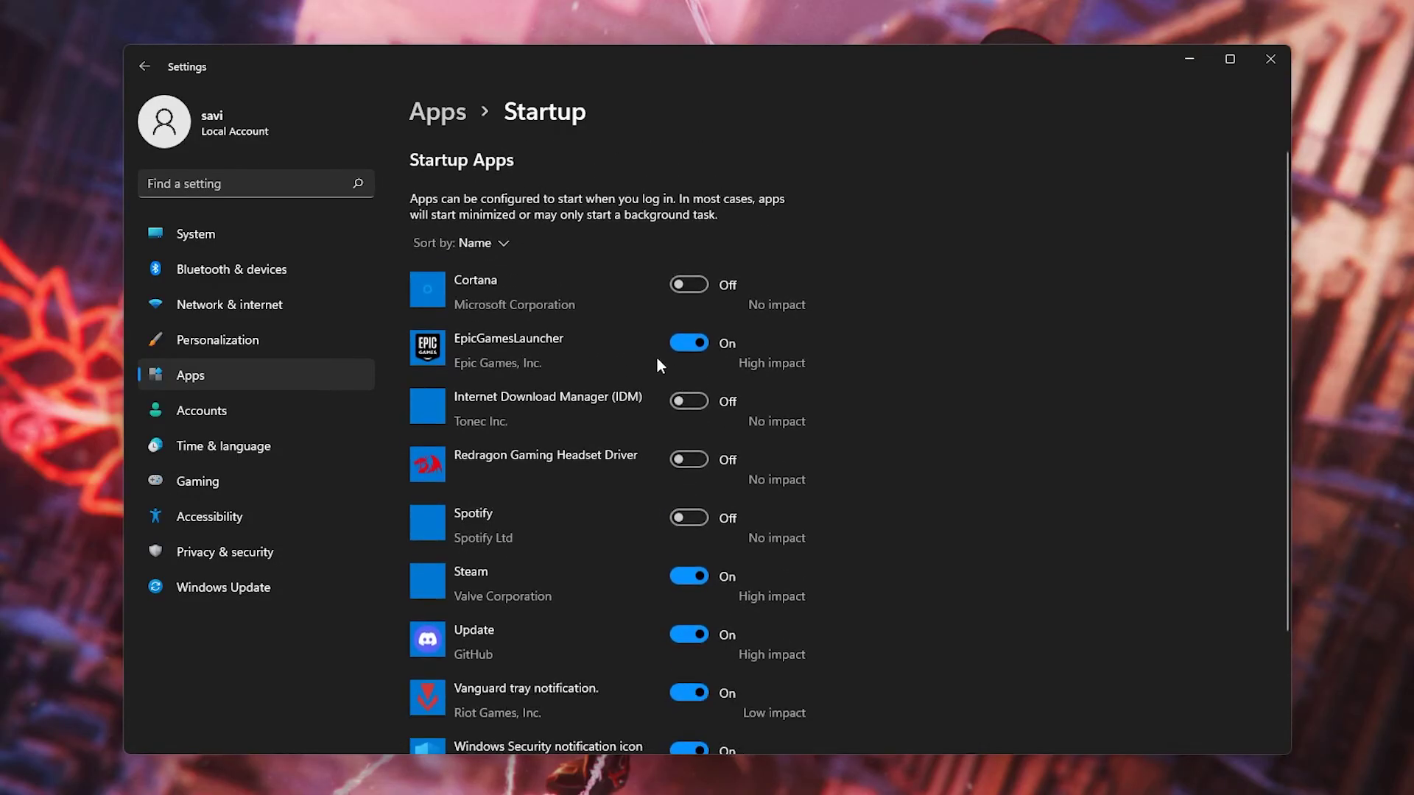
scroll(679, 343, down, 2)
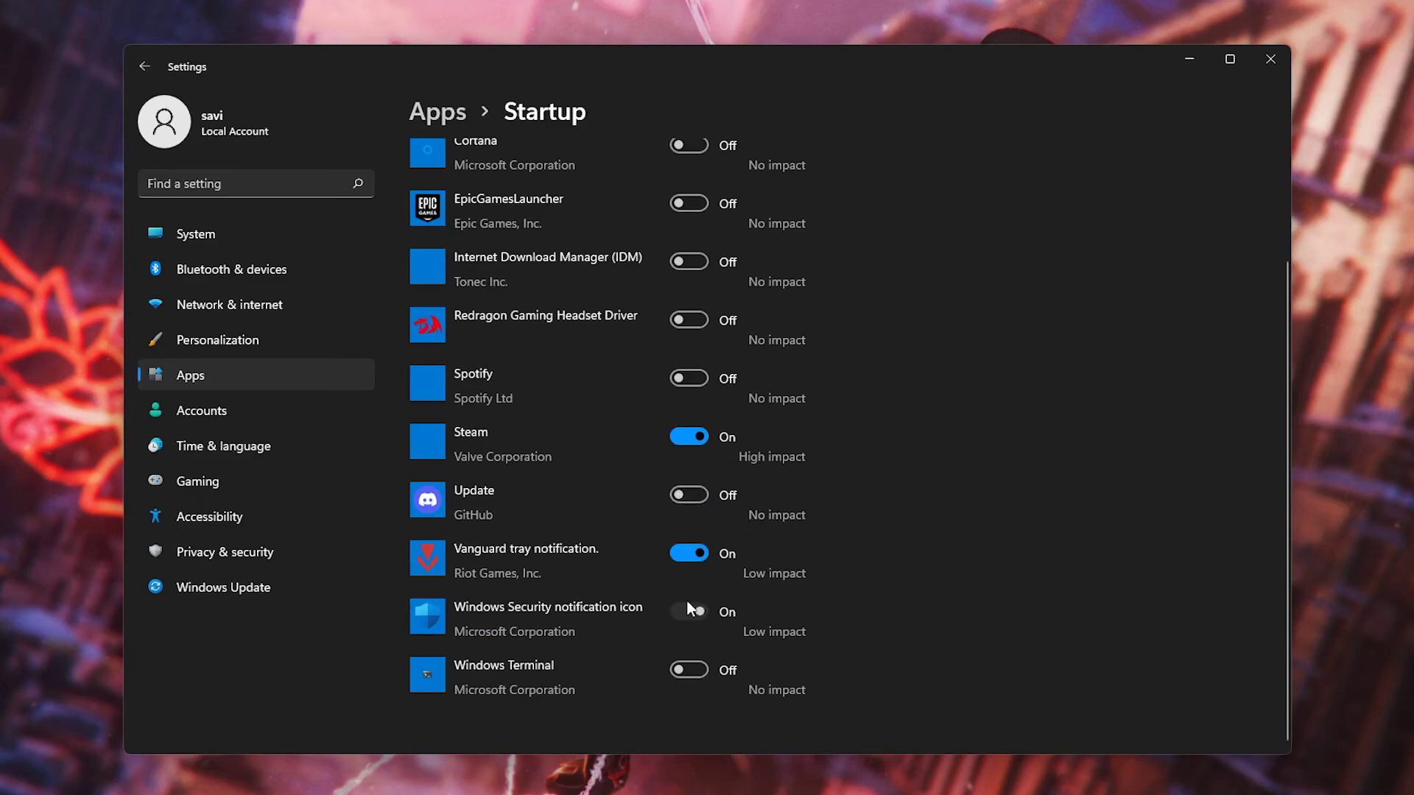
scroll(695, 615, up, 2)
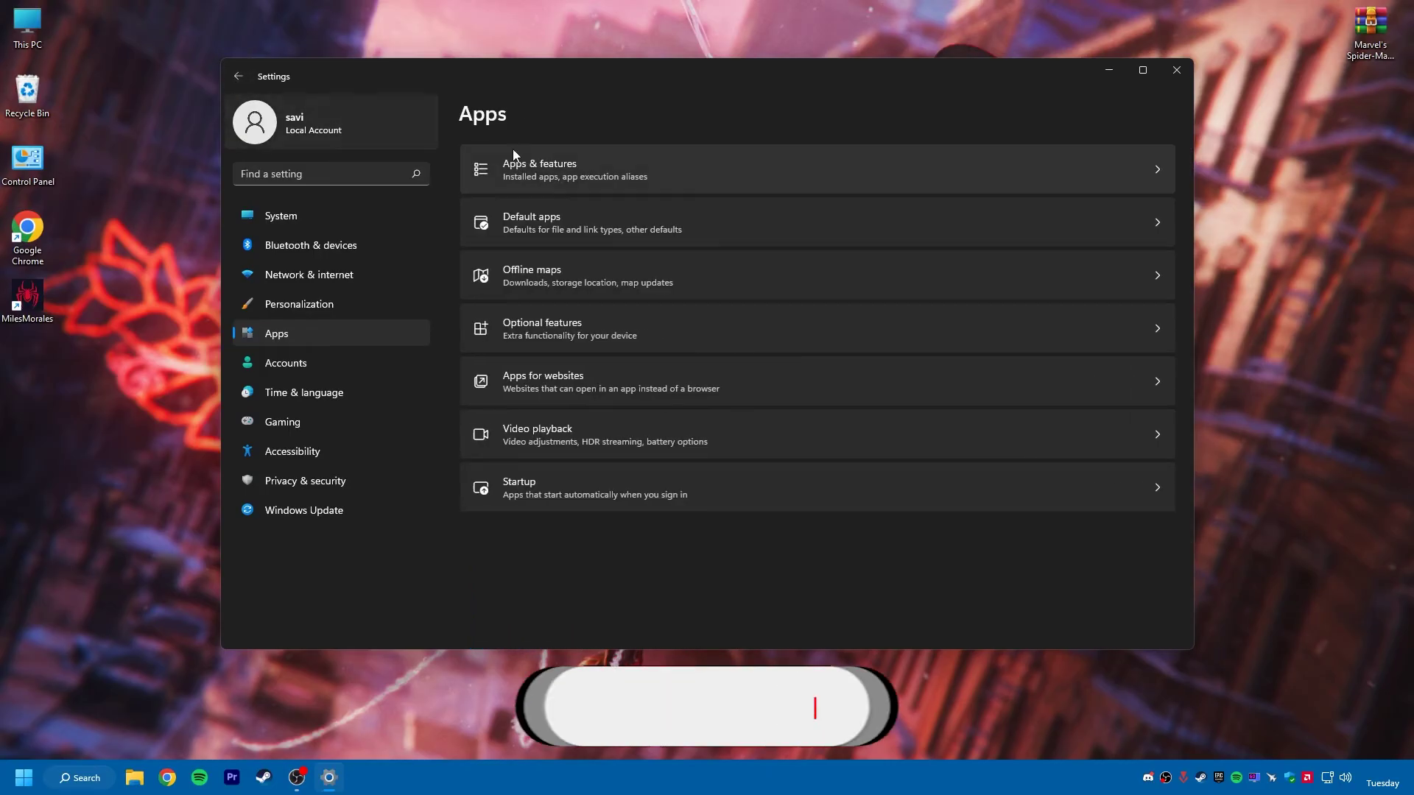
click(238, 76)
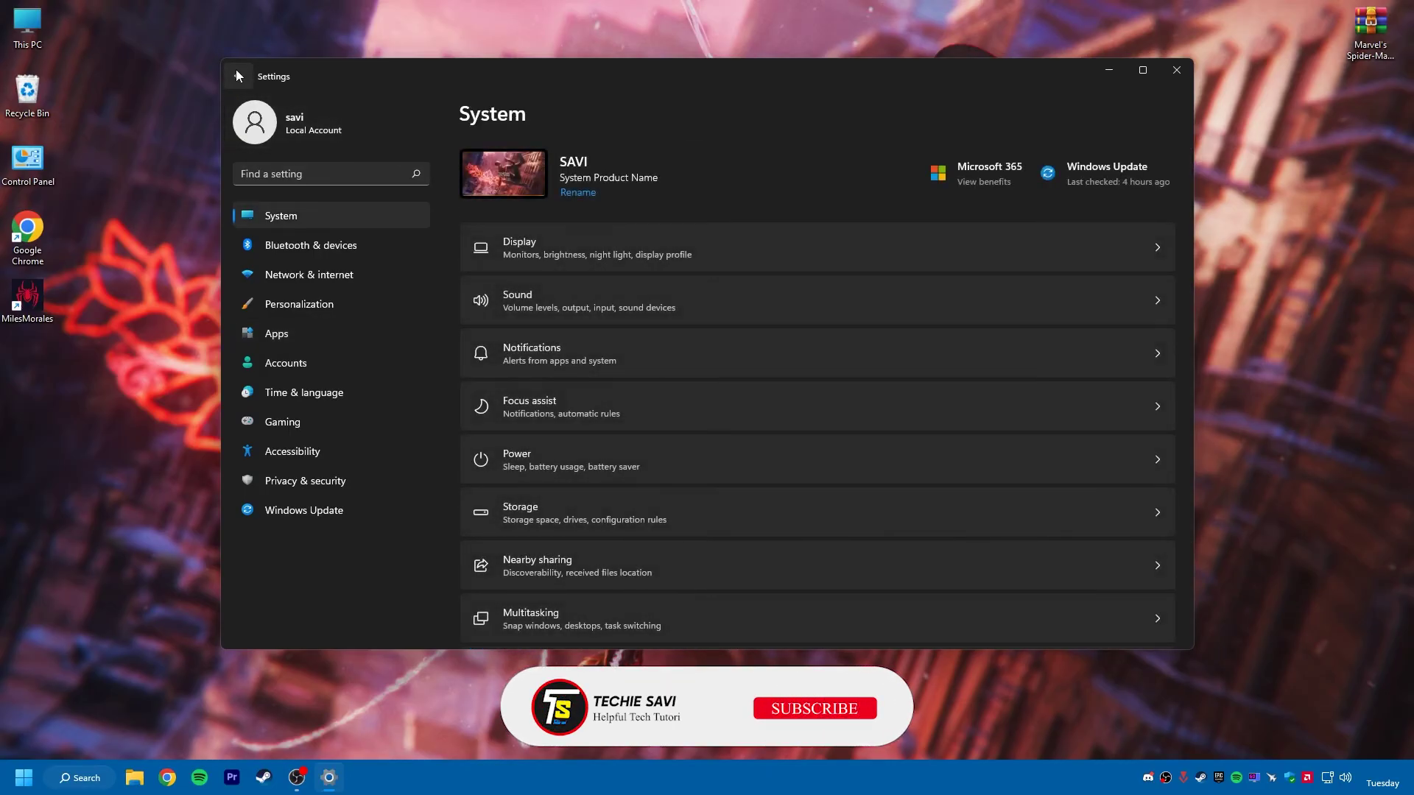
click(1182, 78)
Step: Launch System Configuration by running the MSCONFIG command
right_click(25, 778)
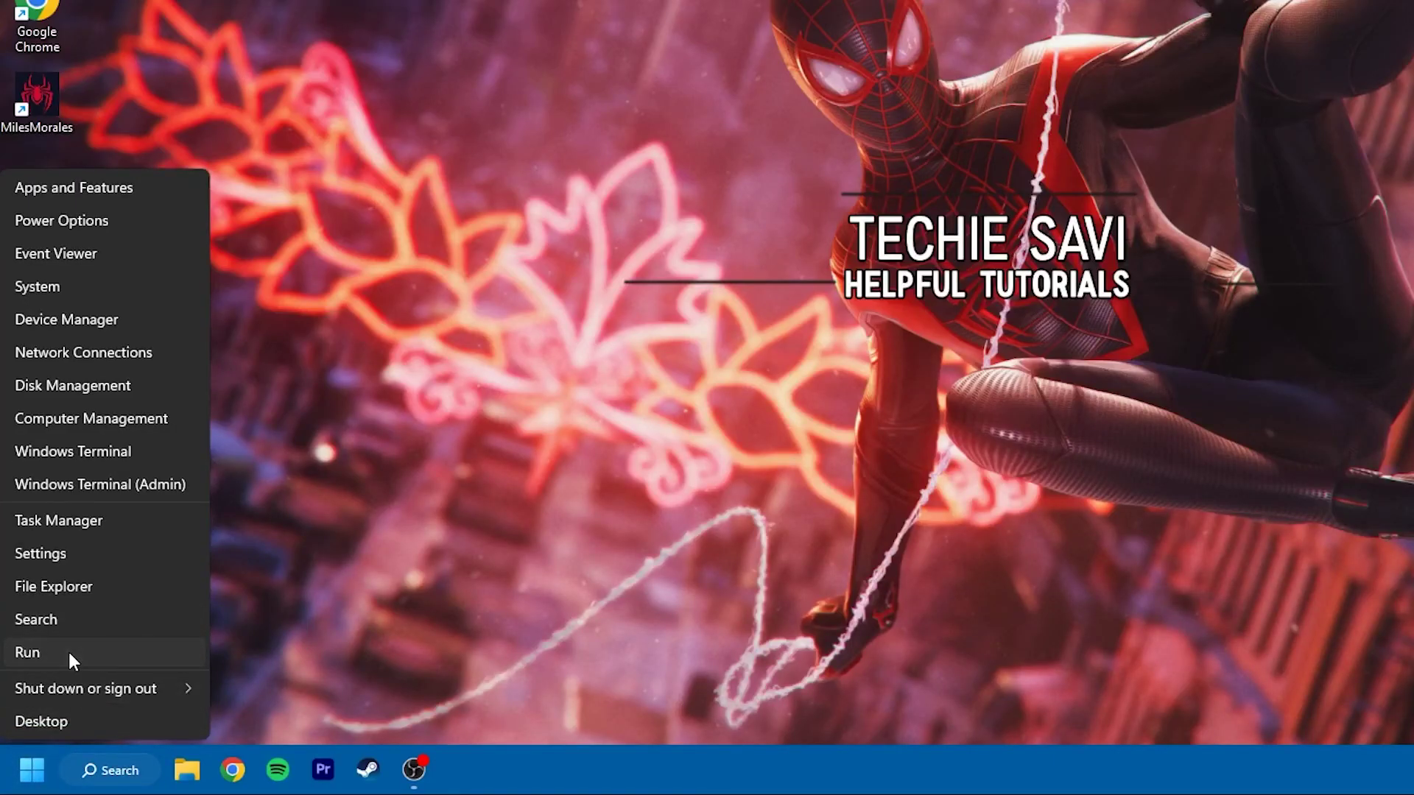
click(71, 653)
text(MSCONFIG)
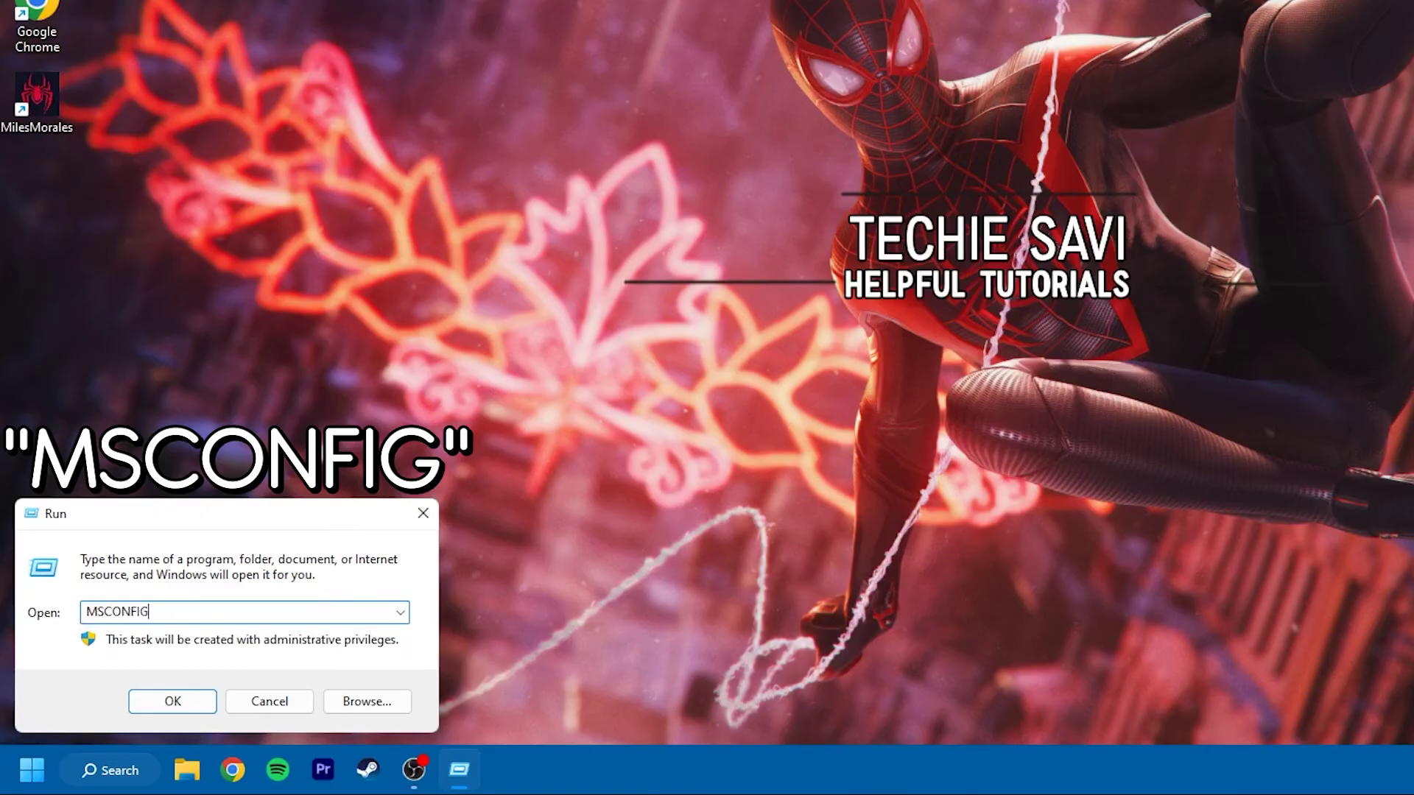
key(ctrl+a)
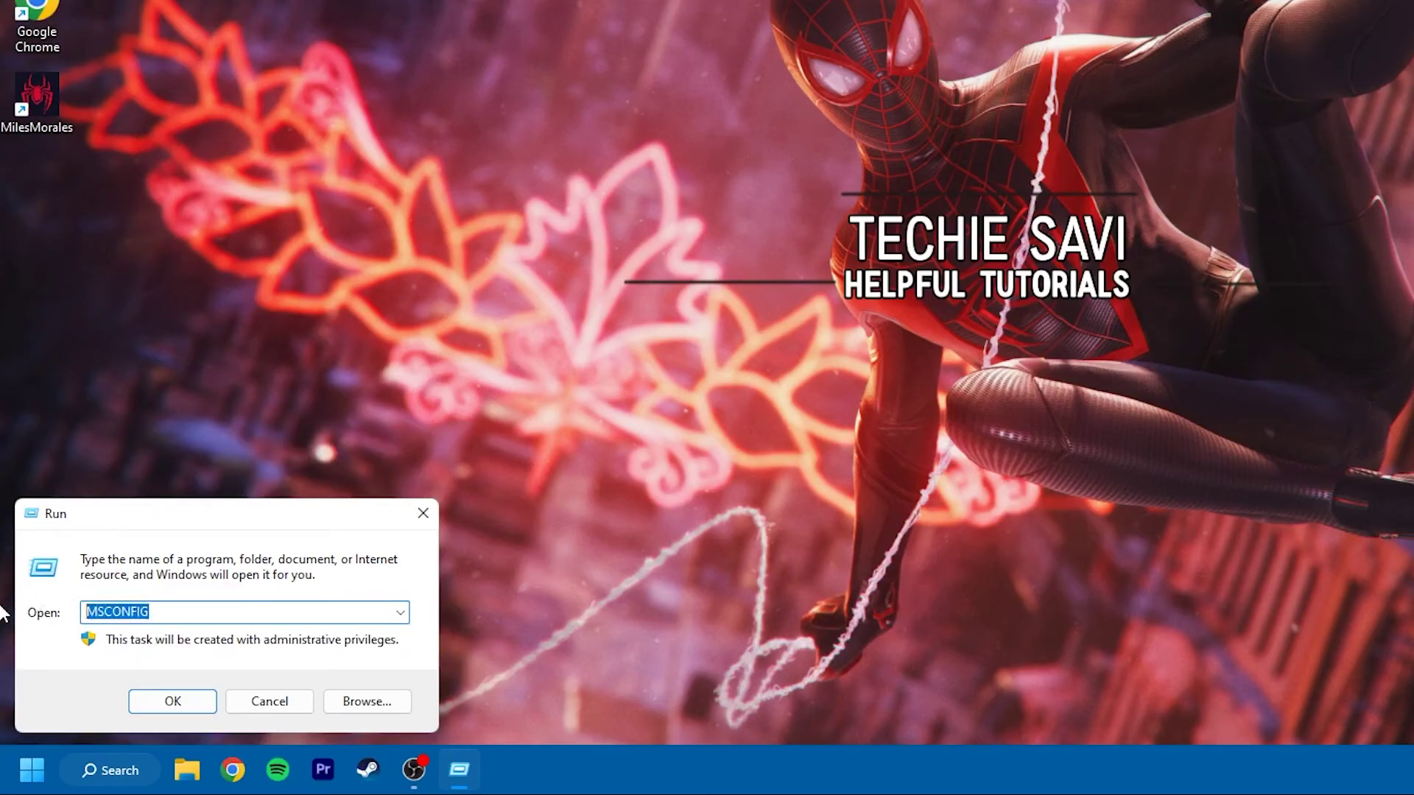
click(173, 700)
Step: Set the number of processors to 12 in the advanced boot options and confirm
click(474, 209)
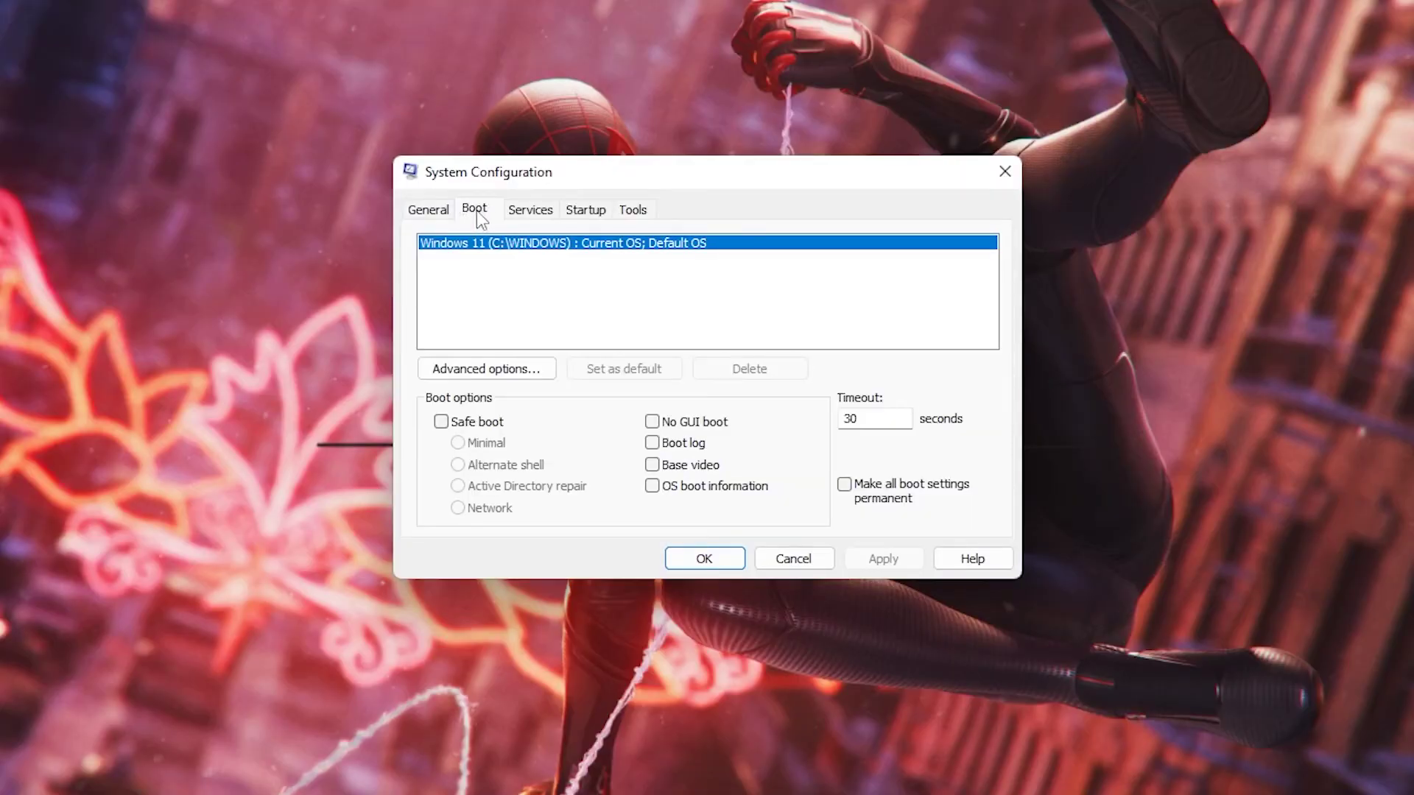
click(482, 369)
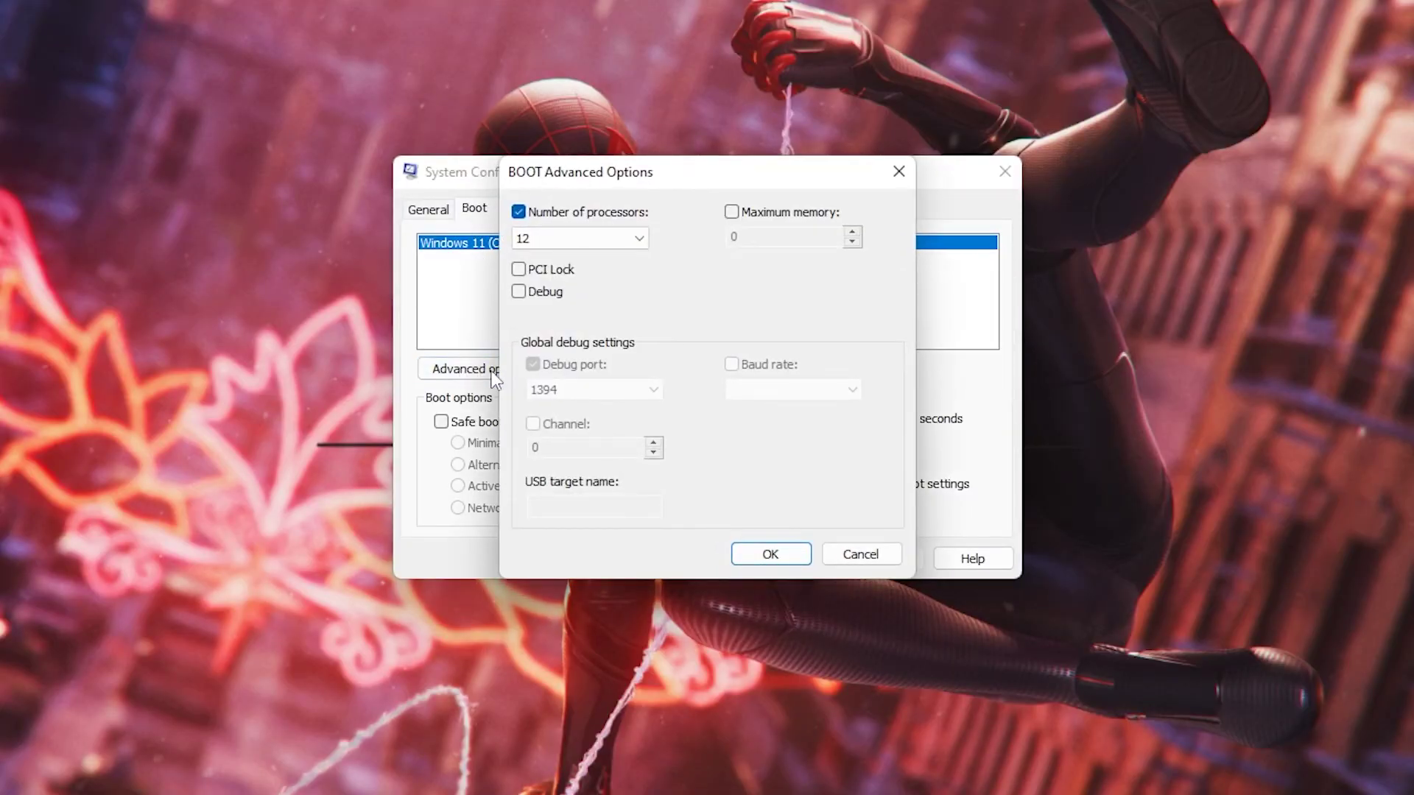
click(549, 237)
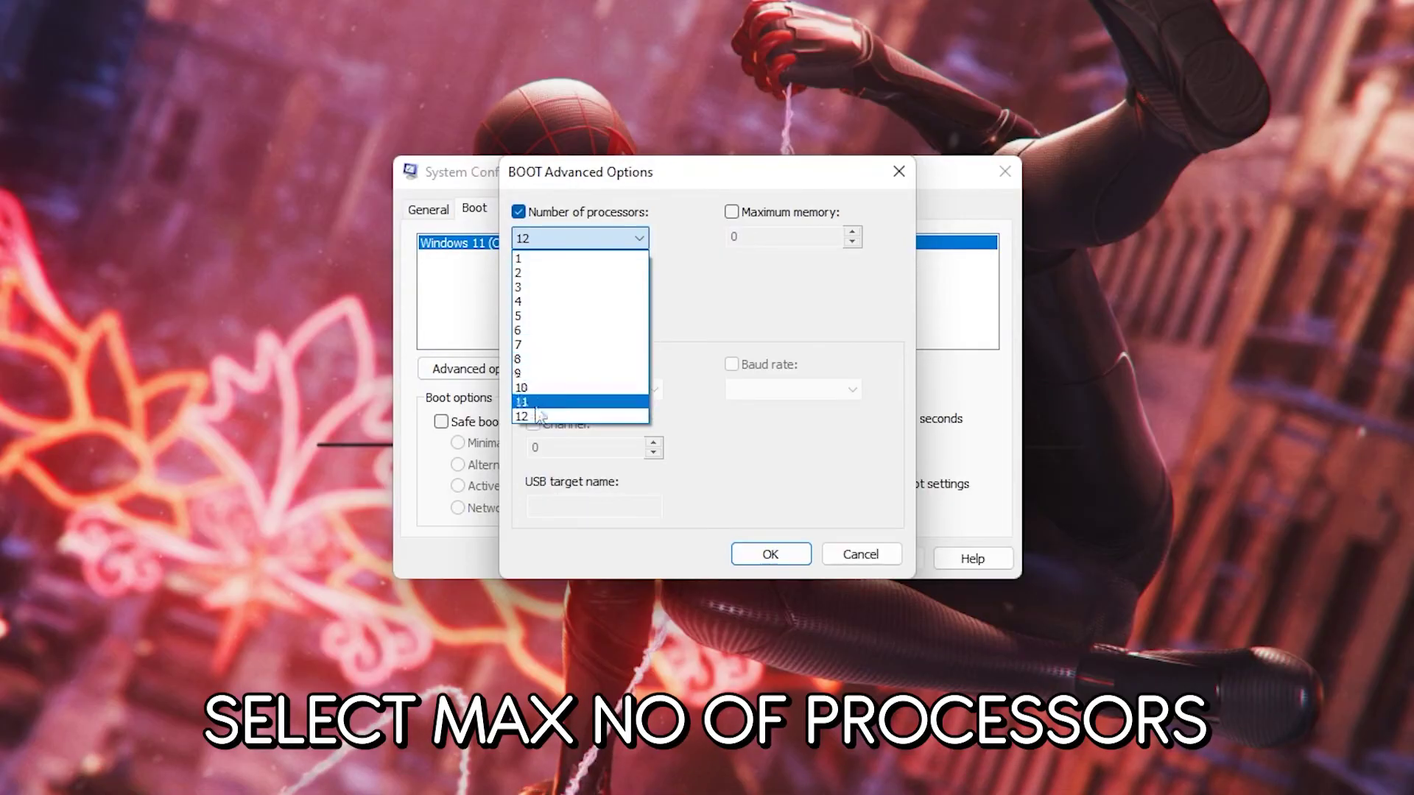
click(551, 391)
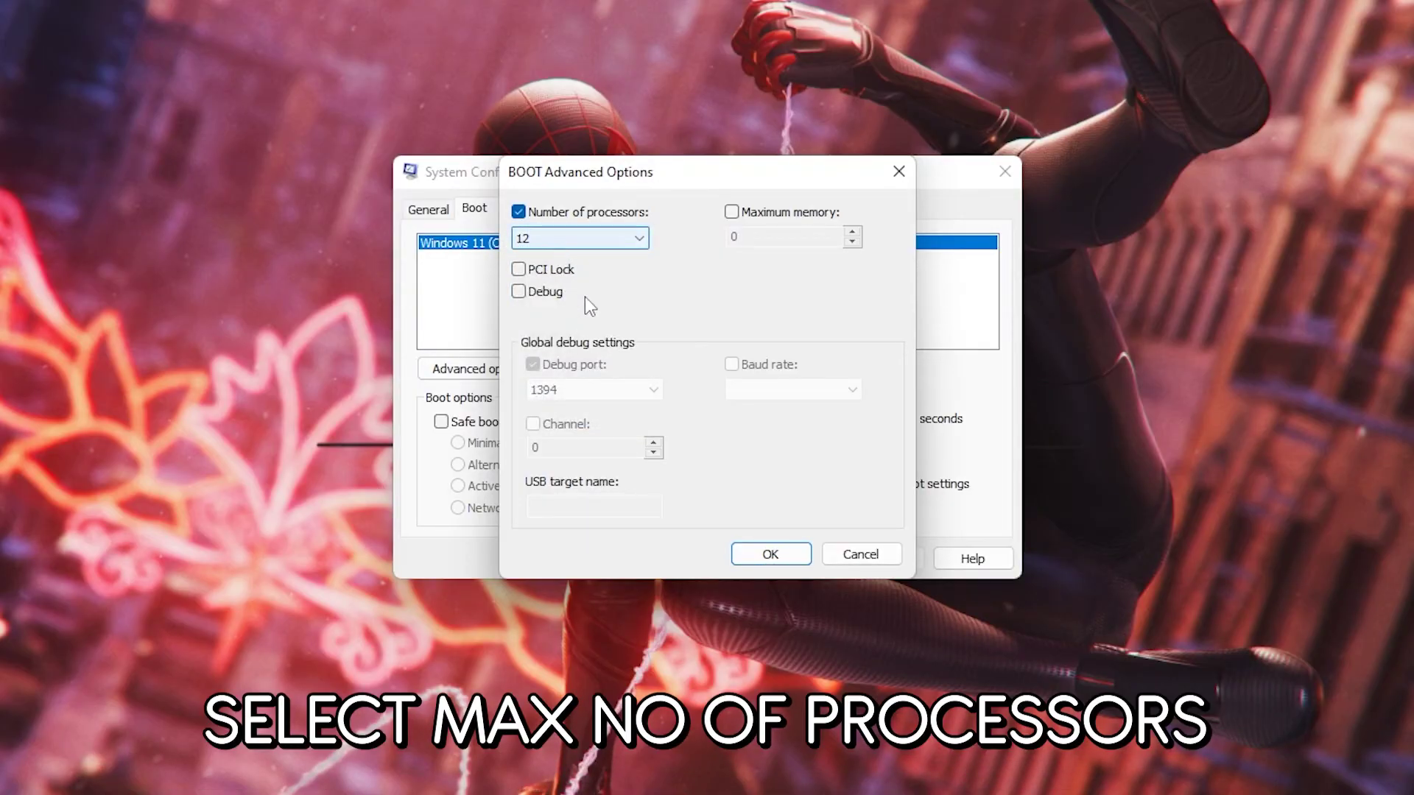
click(771, 554)
Step: Hide all Microsoft services and disable BattlEye Service, EasyAntiCheat and Easy Anti-Cheat (Epic Online Services)
click(529, 213)
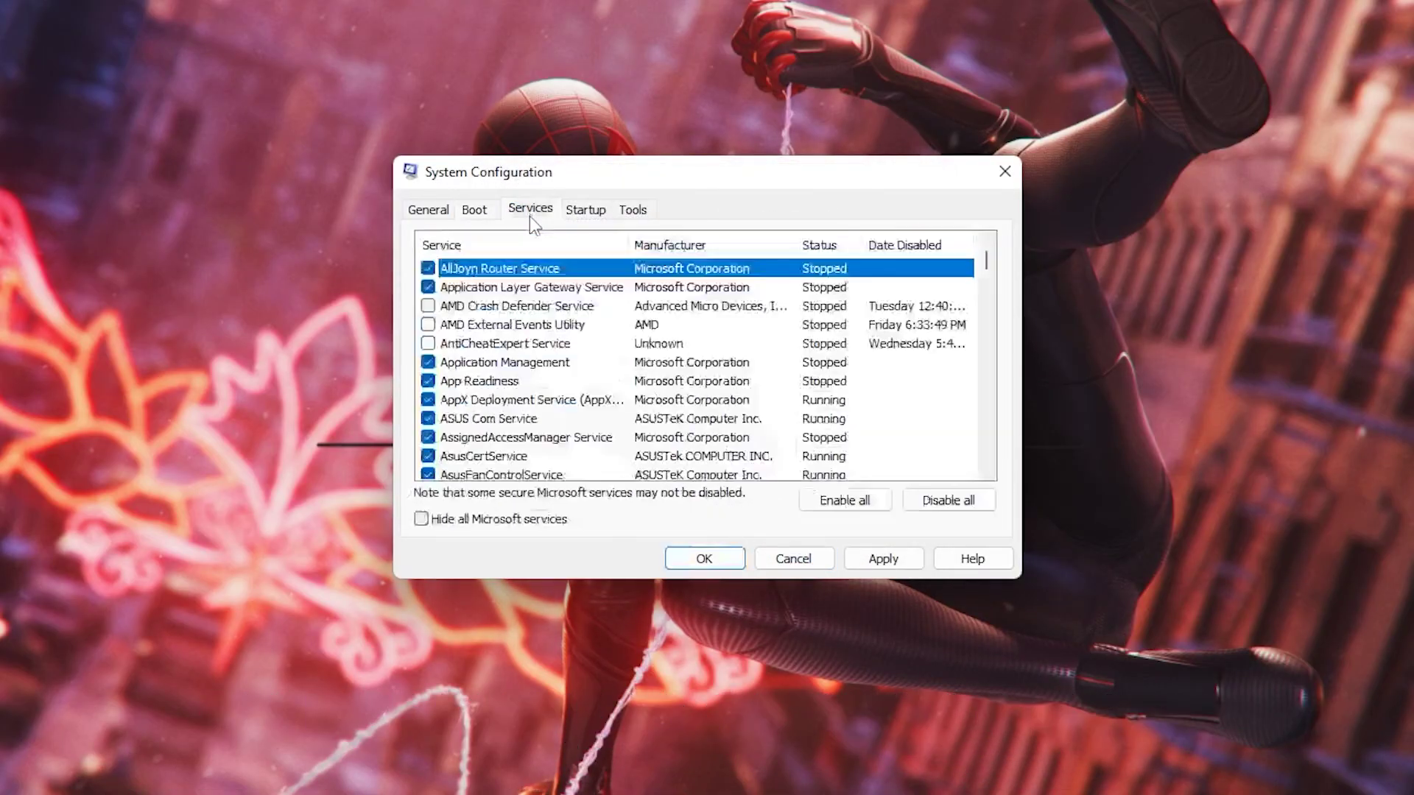
click(440, 521)
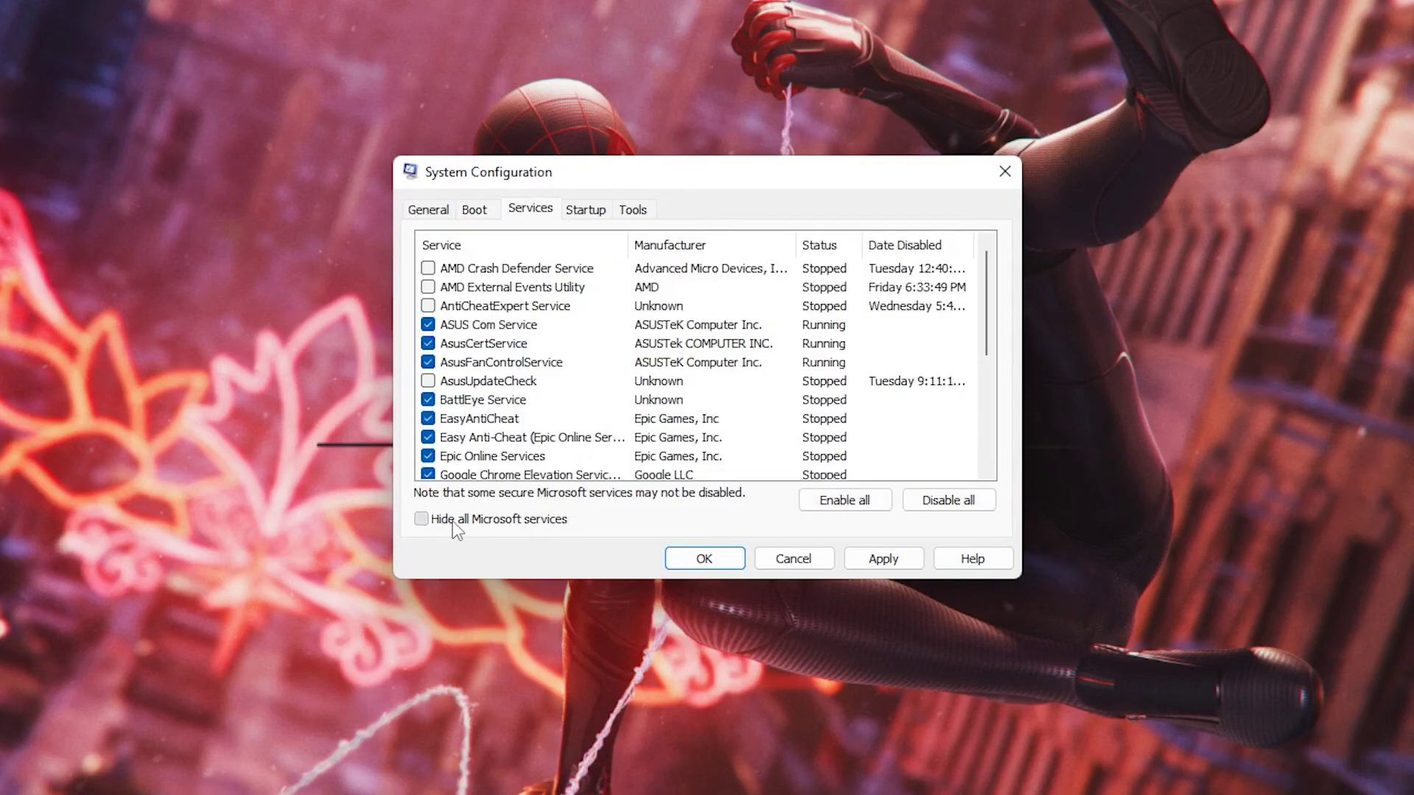
scroll(991, 334, down, 1)
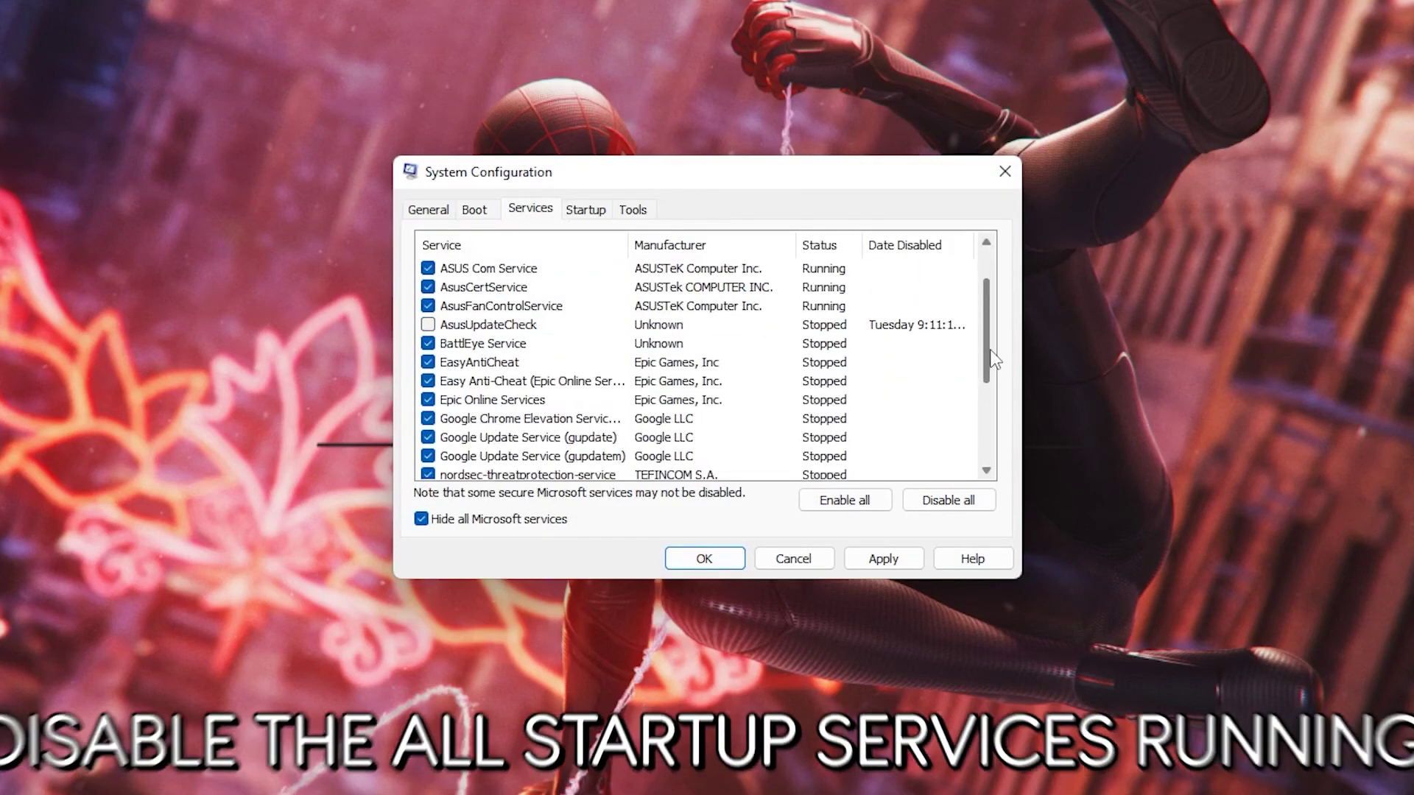
click(428, 363)
click(428, 381)
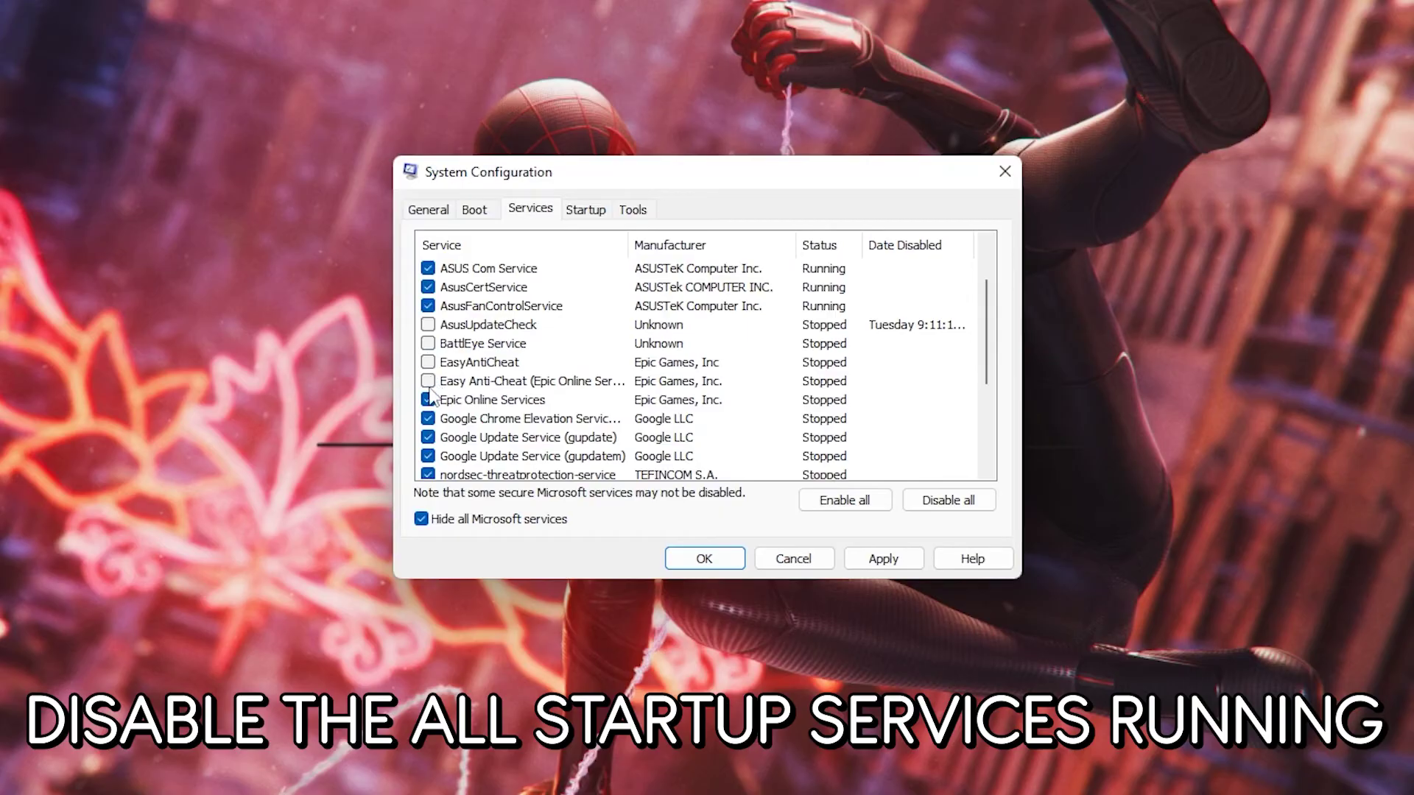
Step: Disable the Epic Online, Google, NordSec, nordvpn and Rockstar services, leave Steam Client Service and vgc enabled, and apply the changes
scroll(432, 464, down, 1)
click(428, 400)
click(428, 418)
click(428, 437)
scroll(434, 436, down, 1)
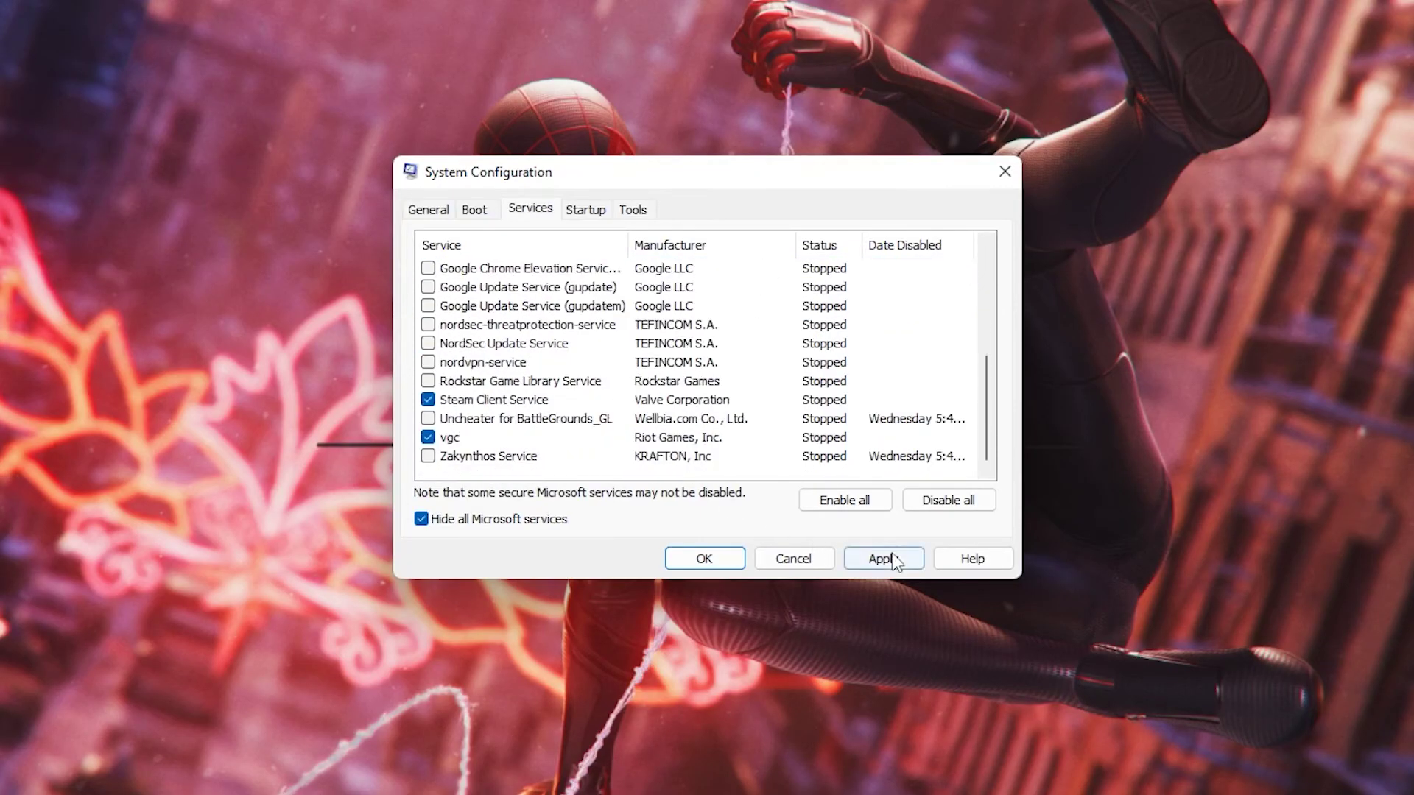
click(884, 558)
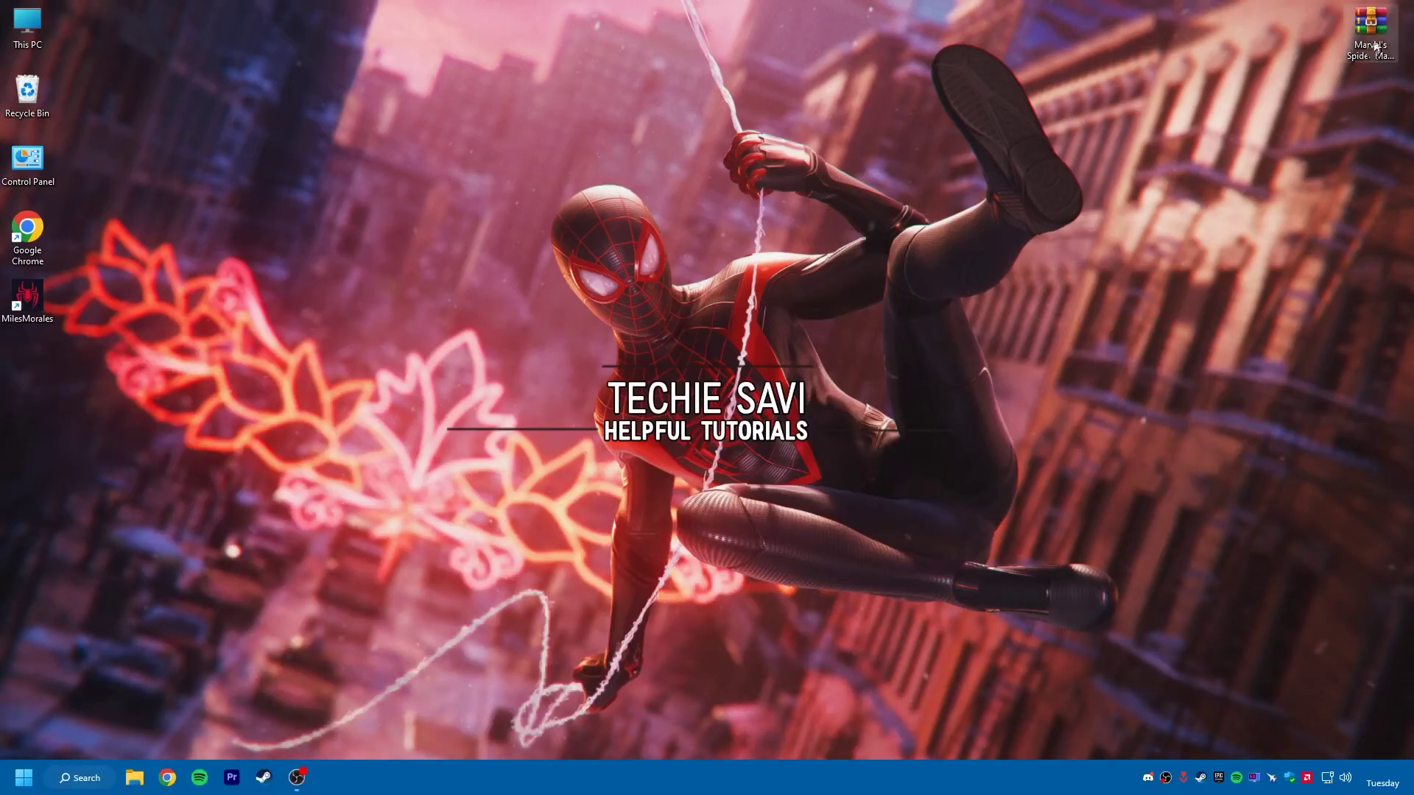
Step: Open the Marvel's Spider-Man Miles Morales Optimization Pack archive and extract its folder to the middle of the desktop
drag(1374, 45, 665, 337)
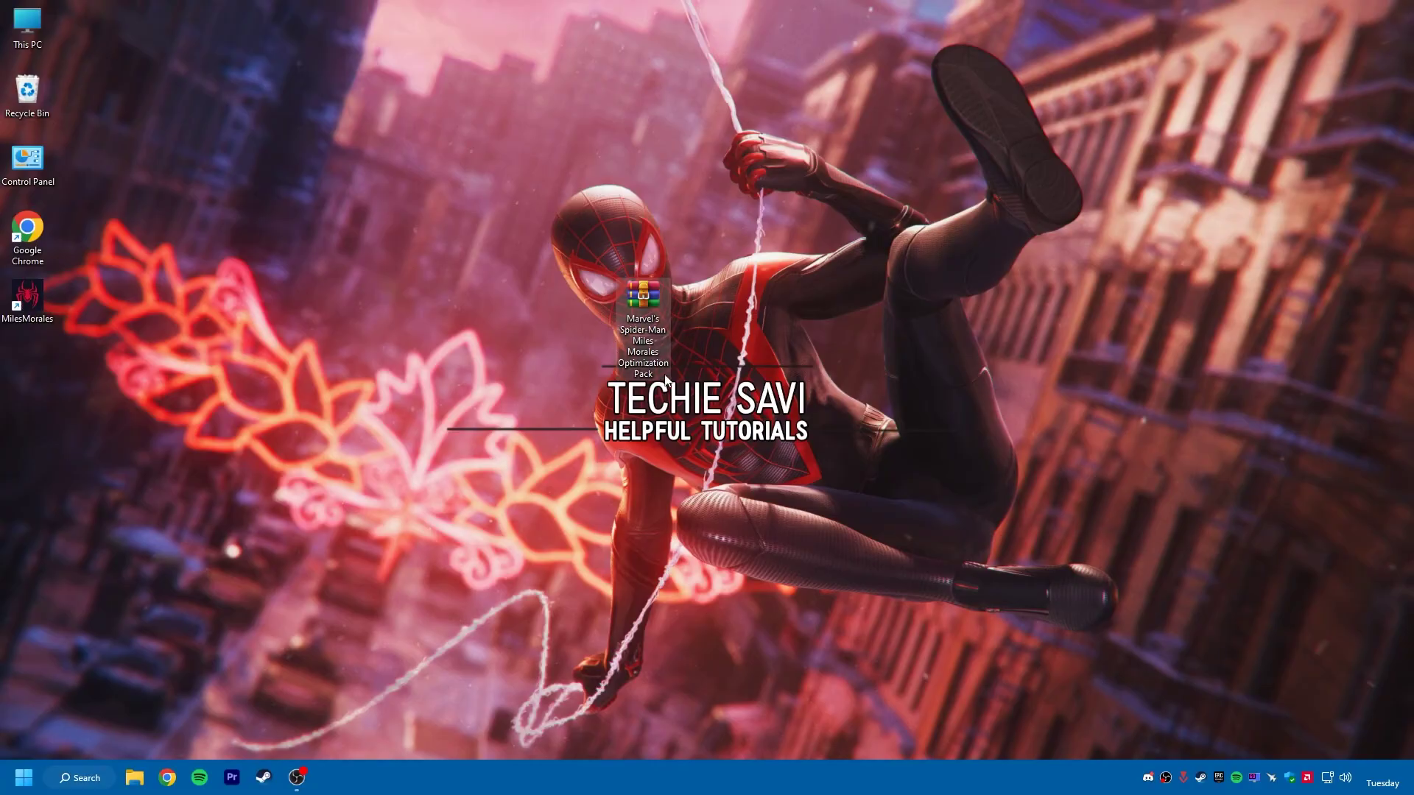
right_click(642, 329)
click(659, 369)
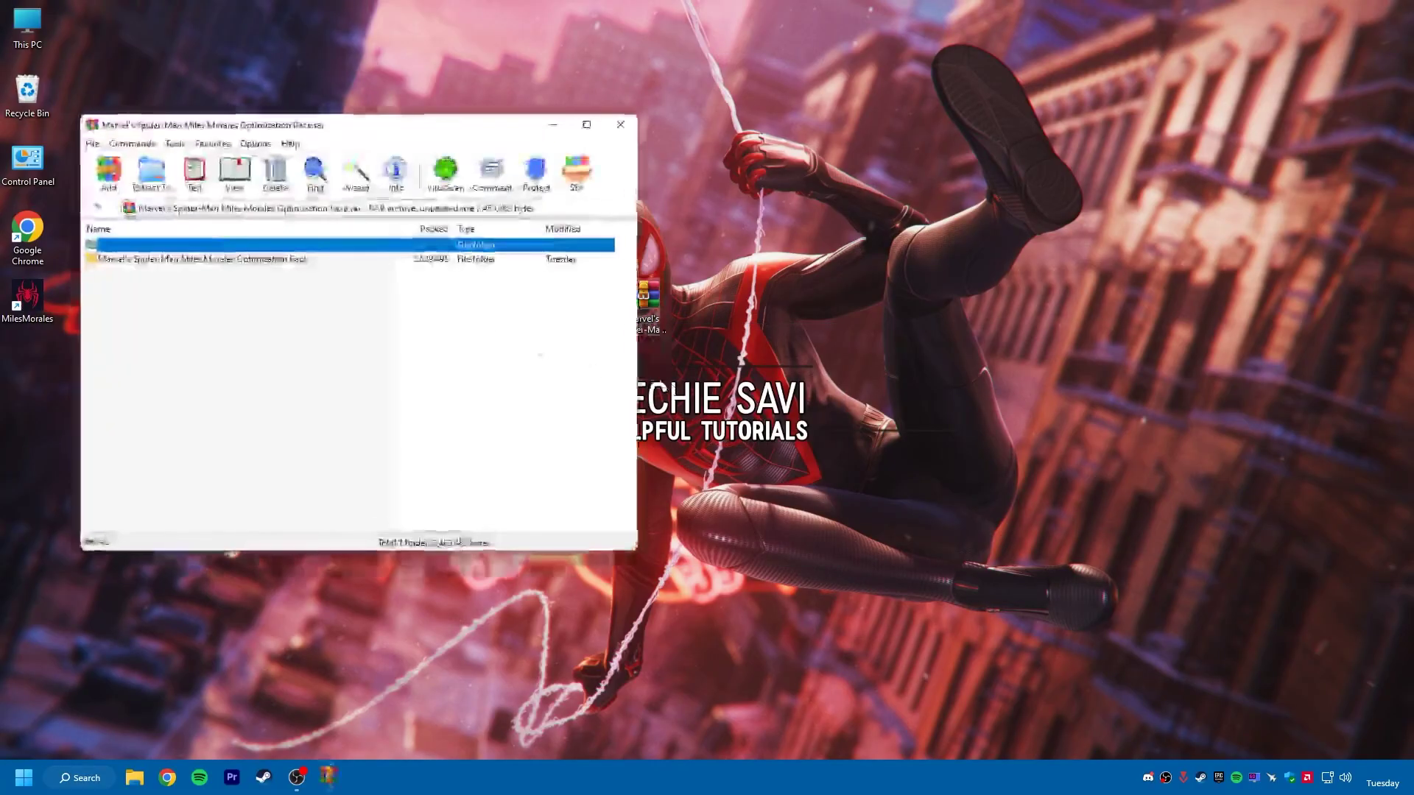
drag(318, 133, 319, 173)
click(219, 307)
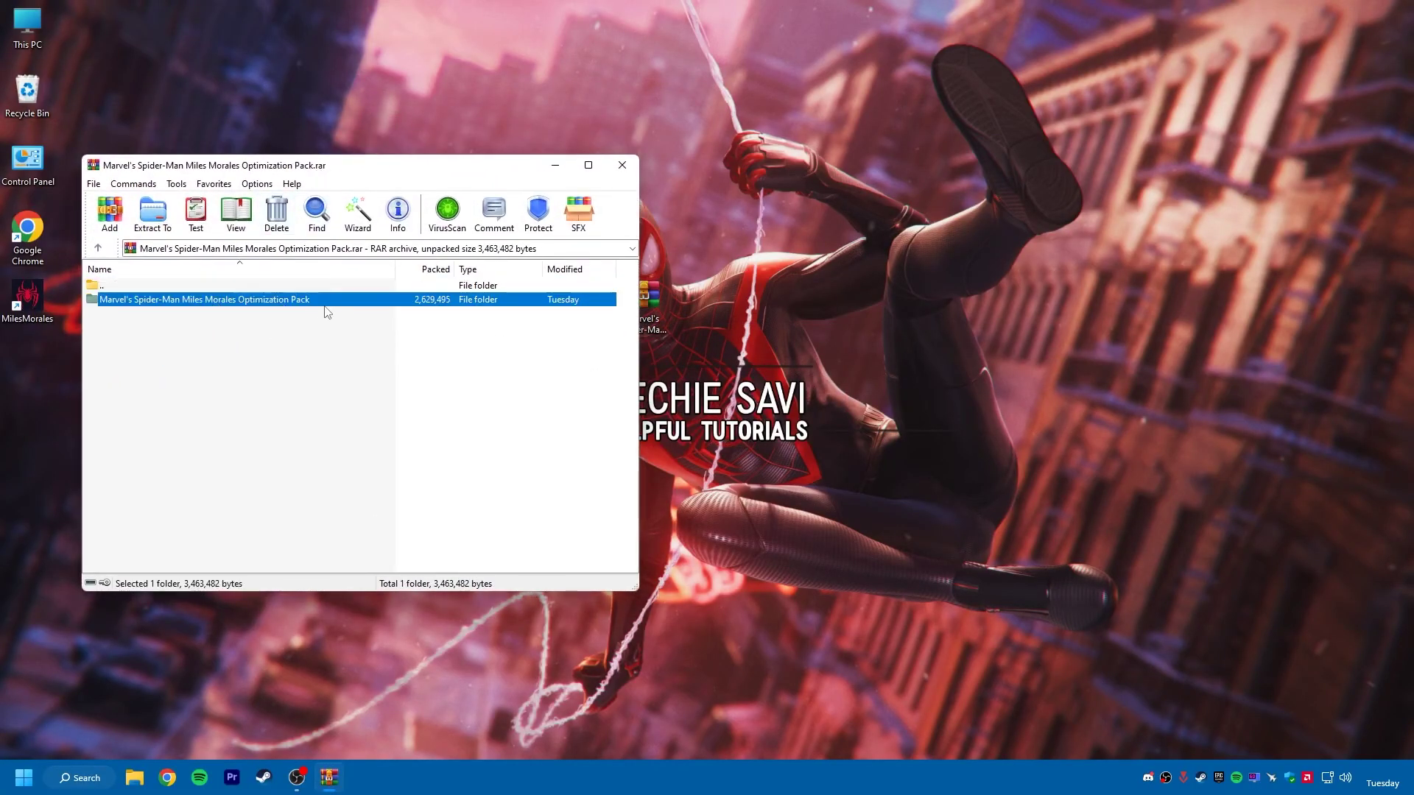
drag(729, 335, 642, 232)
click(632, 169)
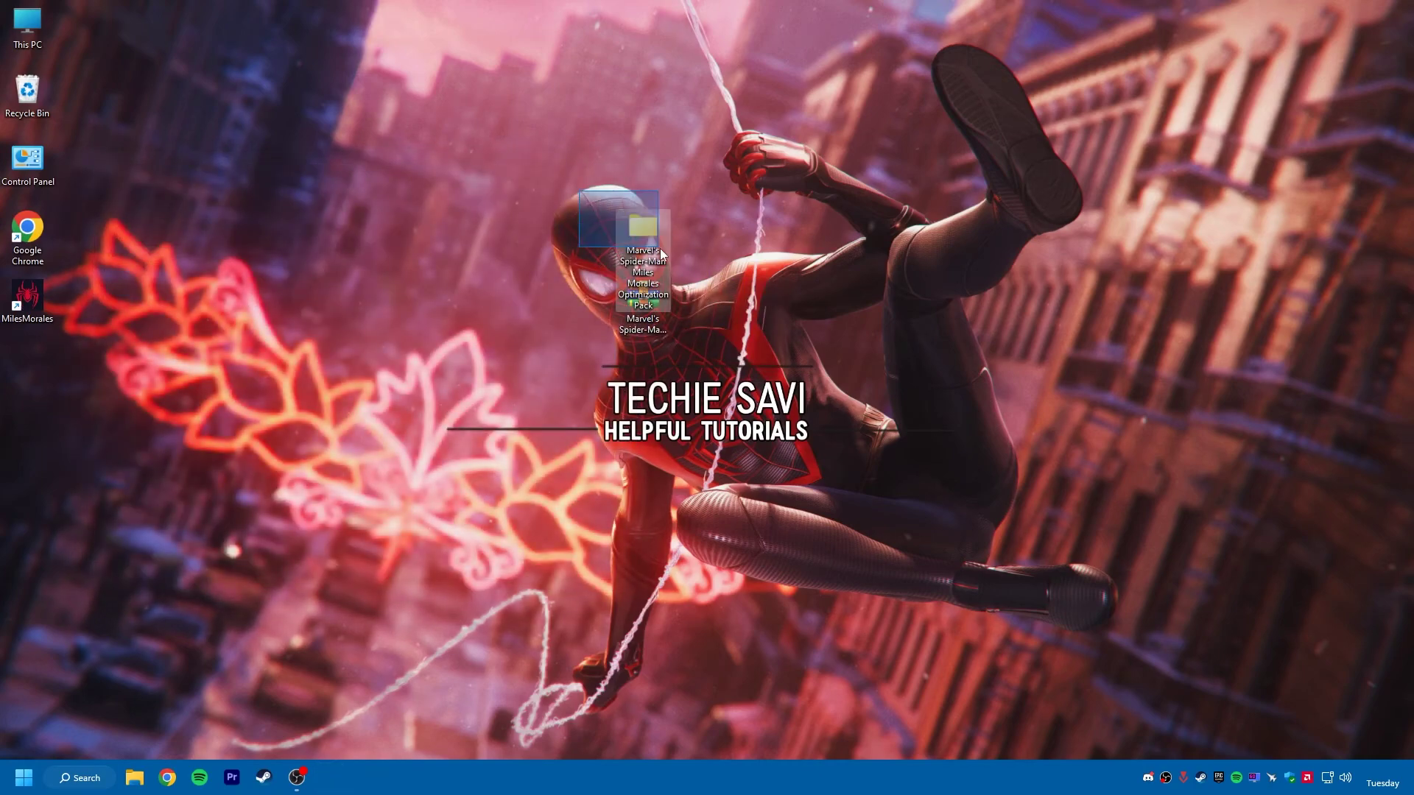
Step: Open the extracted pack's Marvel's Spider-Man Miles Morales Reg Optimizations folder, widening the name columns to fit the full names
double_click(656, 245)
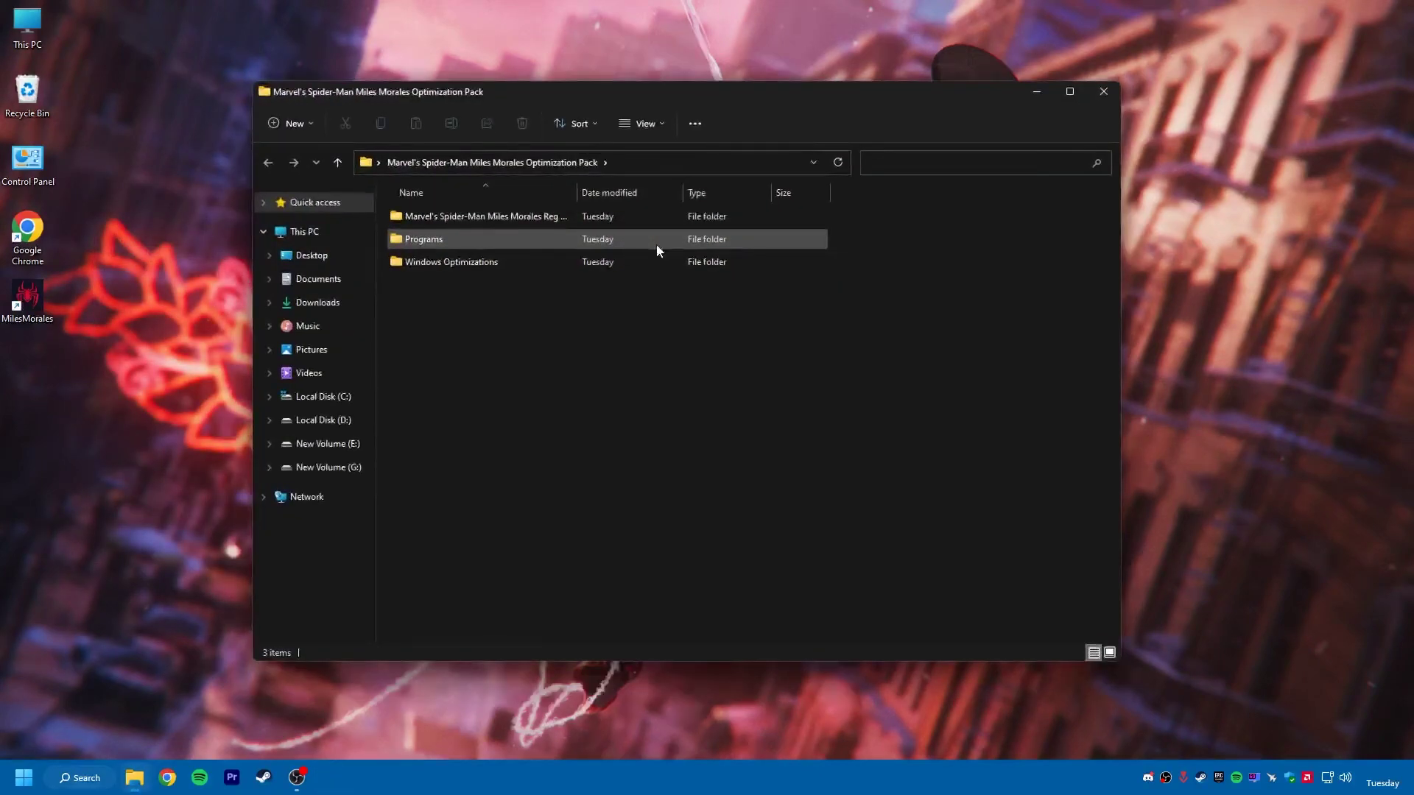
drag(476, 298, 558, 269)
double_click(576, 193)
click(553, 219)
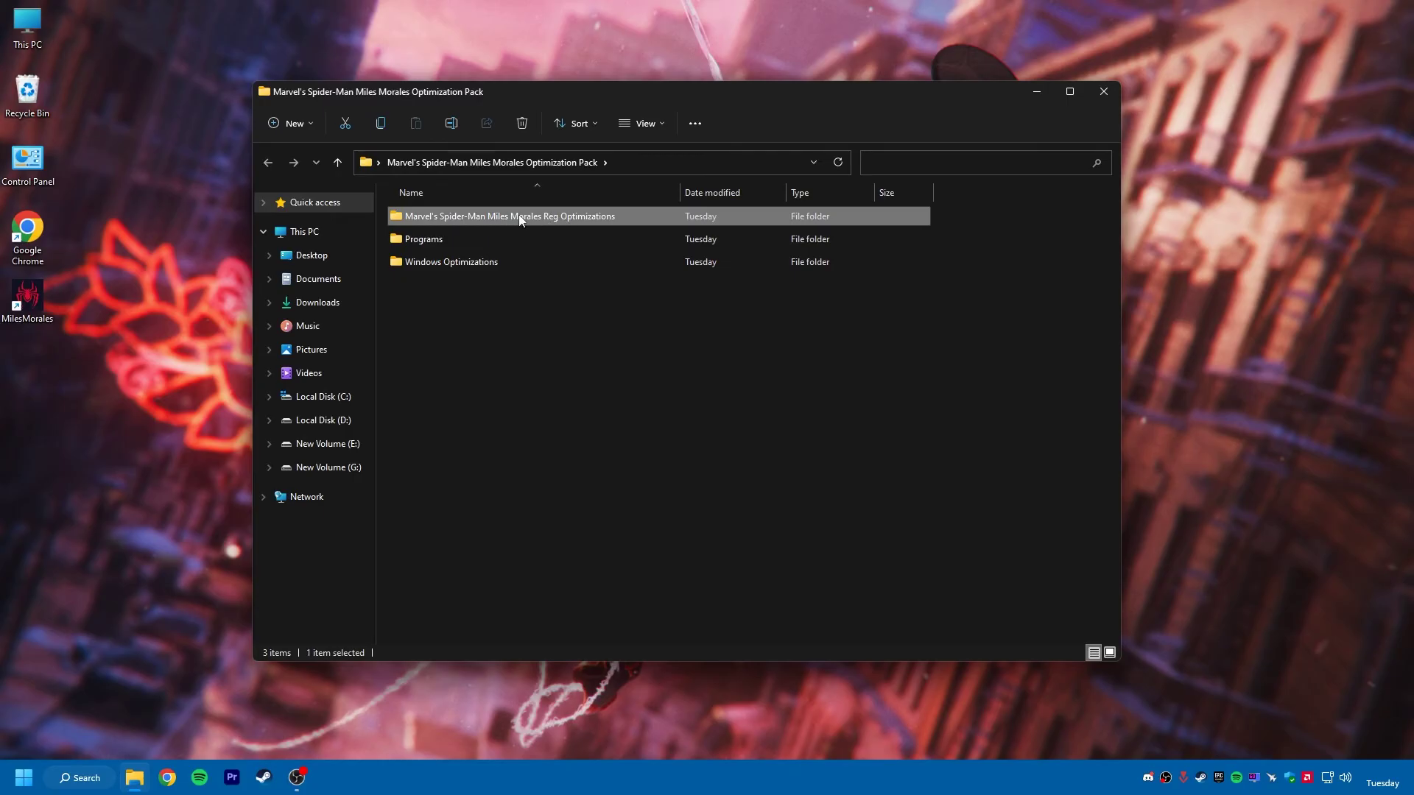
double_click(518, 215)
drag(494, 305, 576, 190)
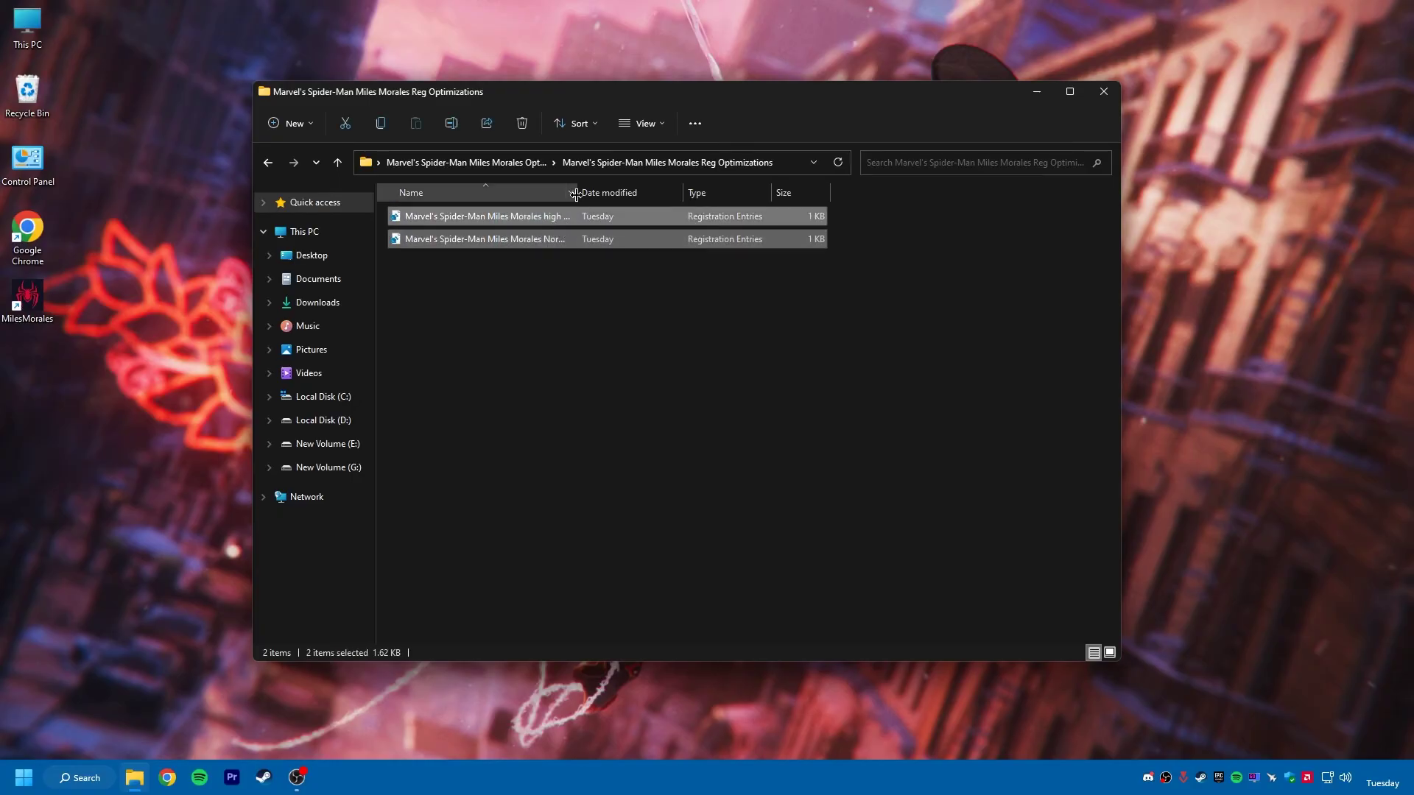
double_click(576, 192)
click(529, 254)
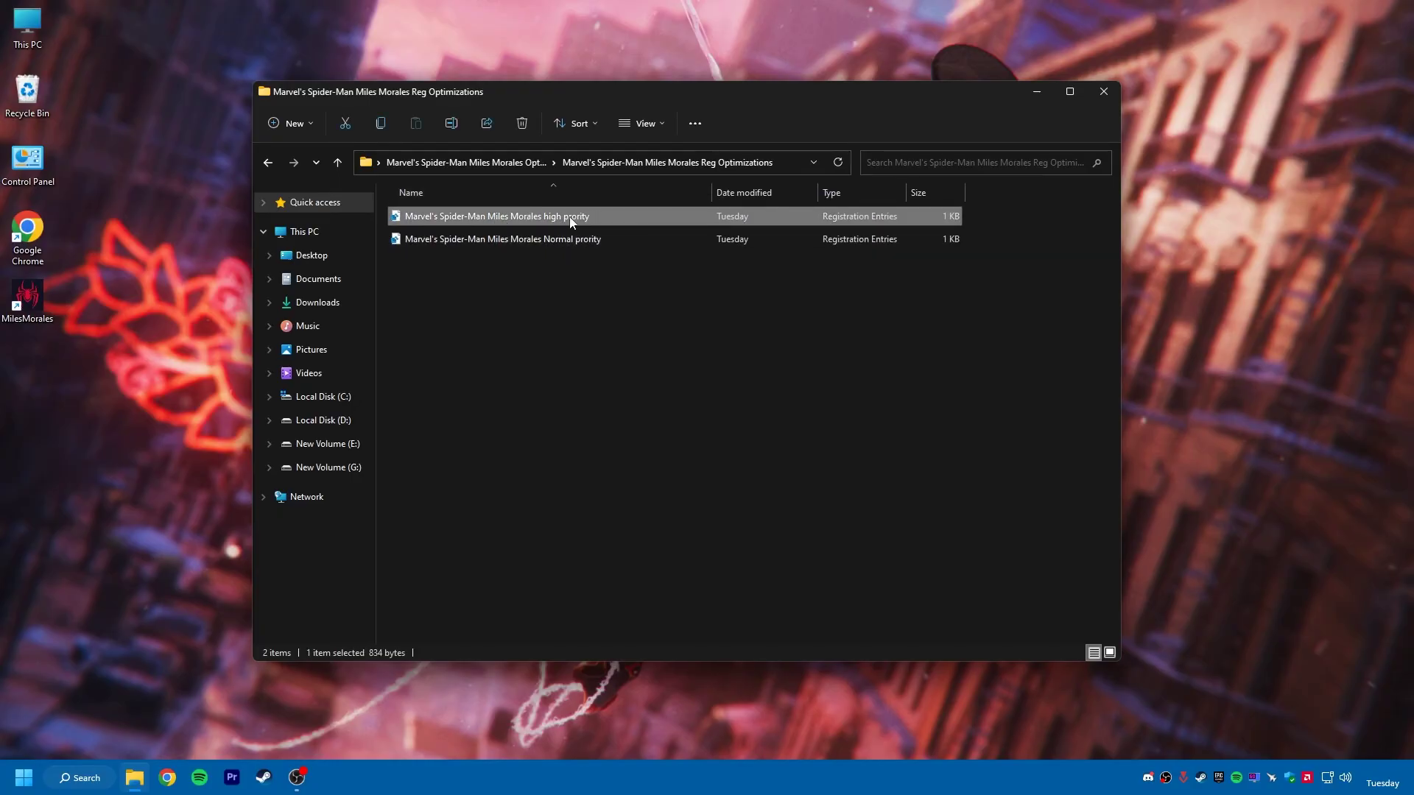
Step: Merge the Marvel's Spider-Man Miles Morales high prority file into the registry
right_click(564, 214)
click(608, 264)
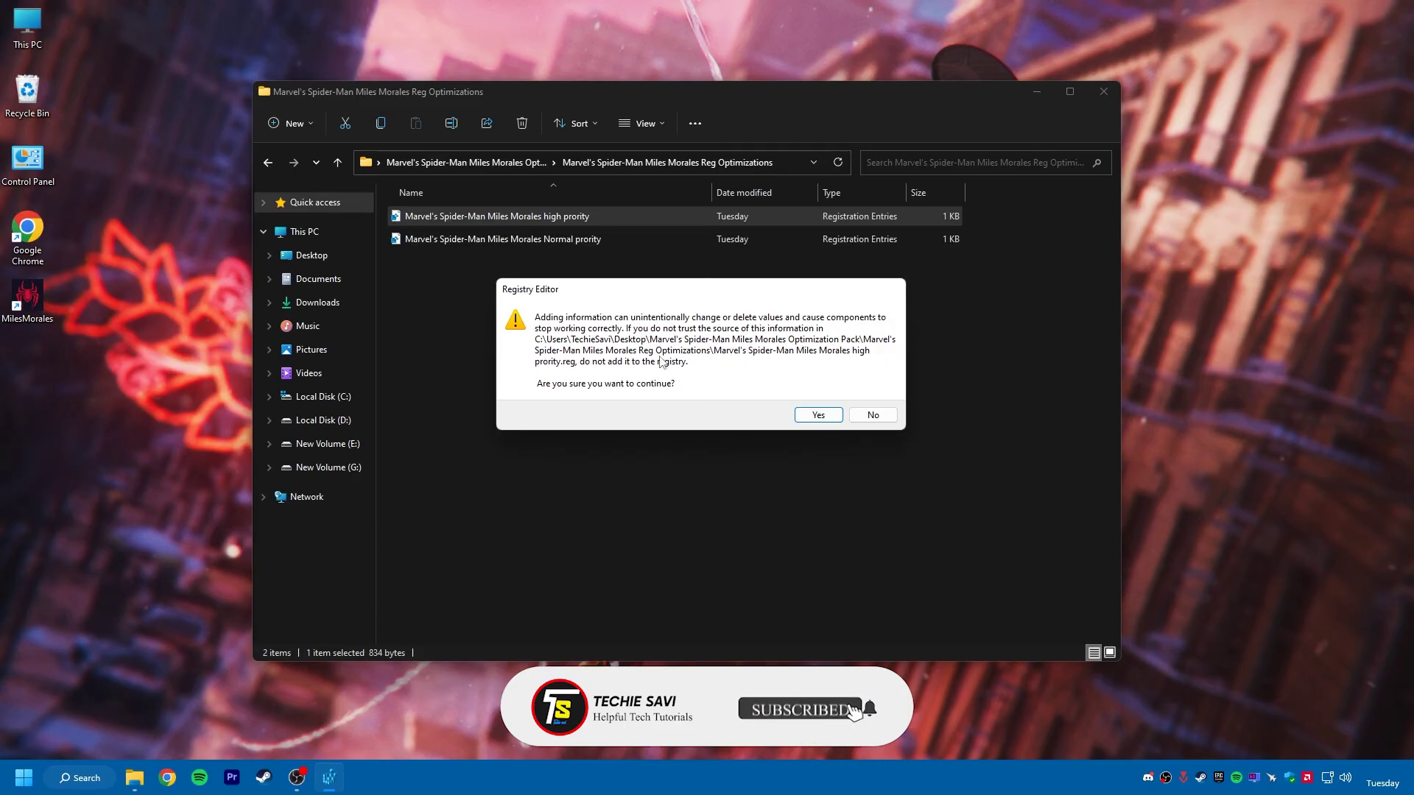
click(810, 417)
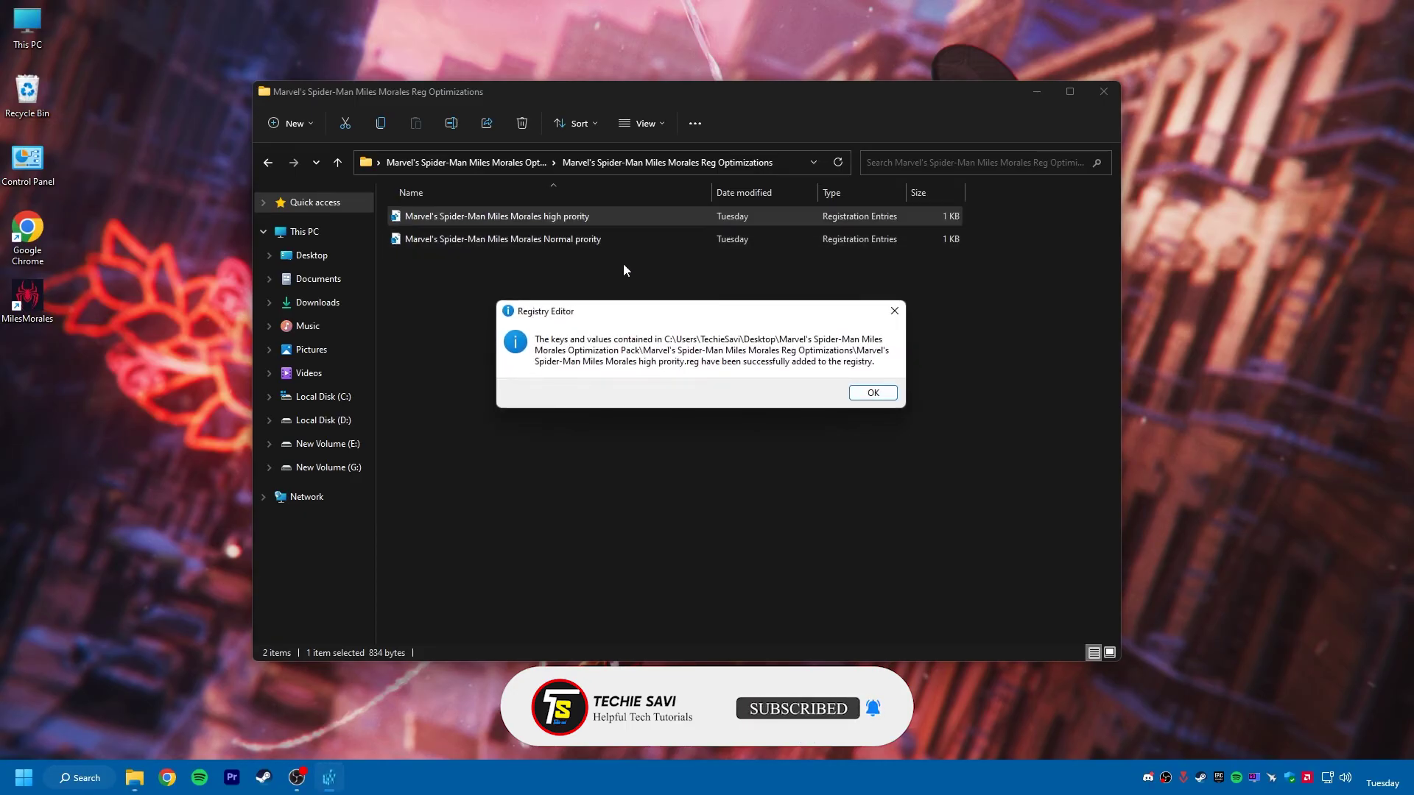
click(875, 396)
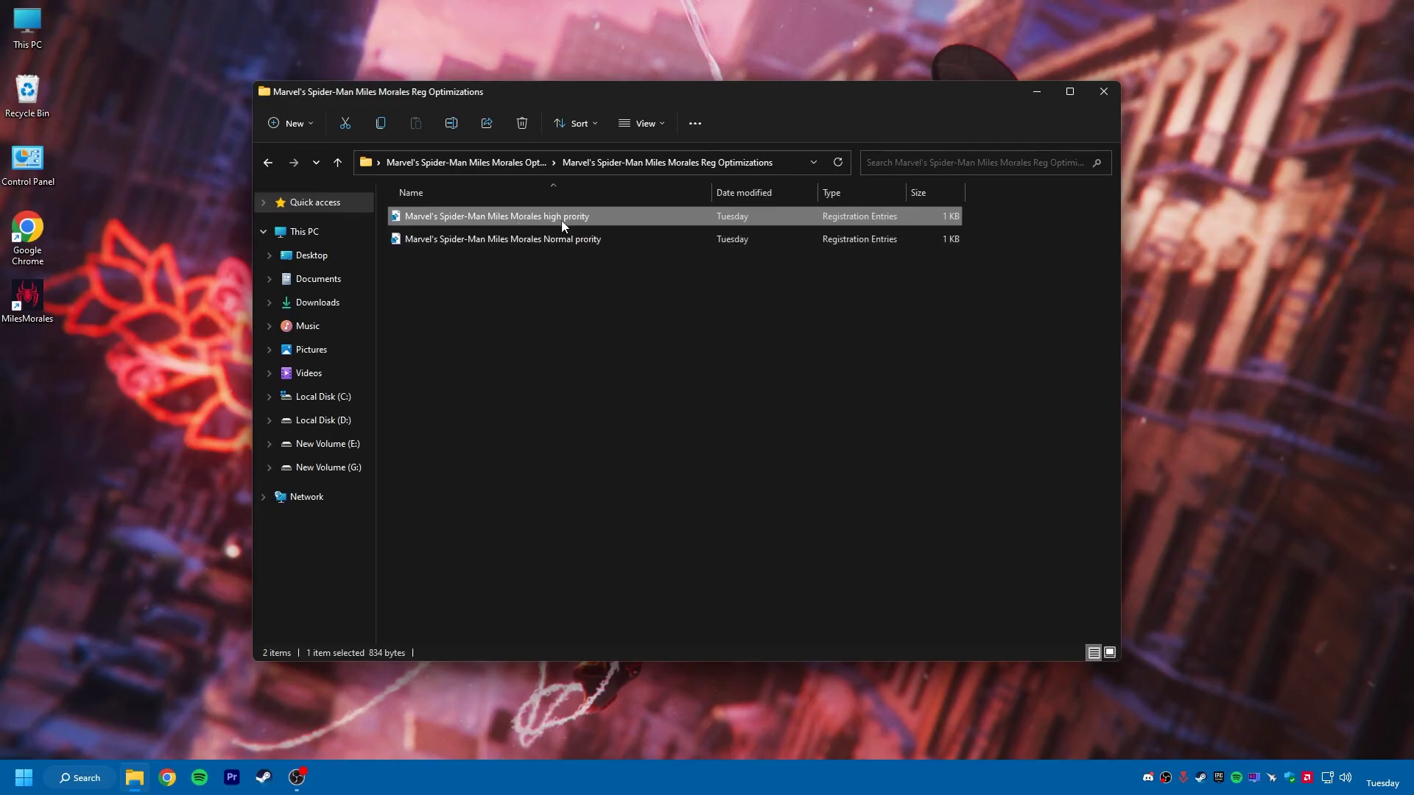
Step: Go back to the optimization pack folder and open its Windows Optimizations folder
click(498, 163)
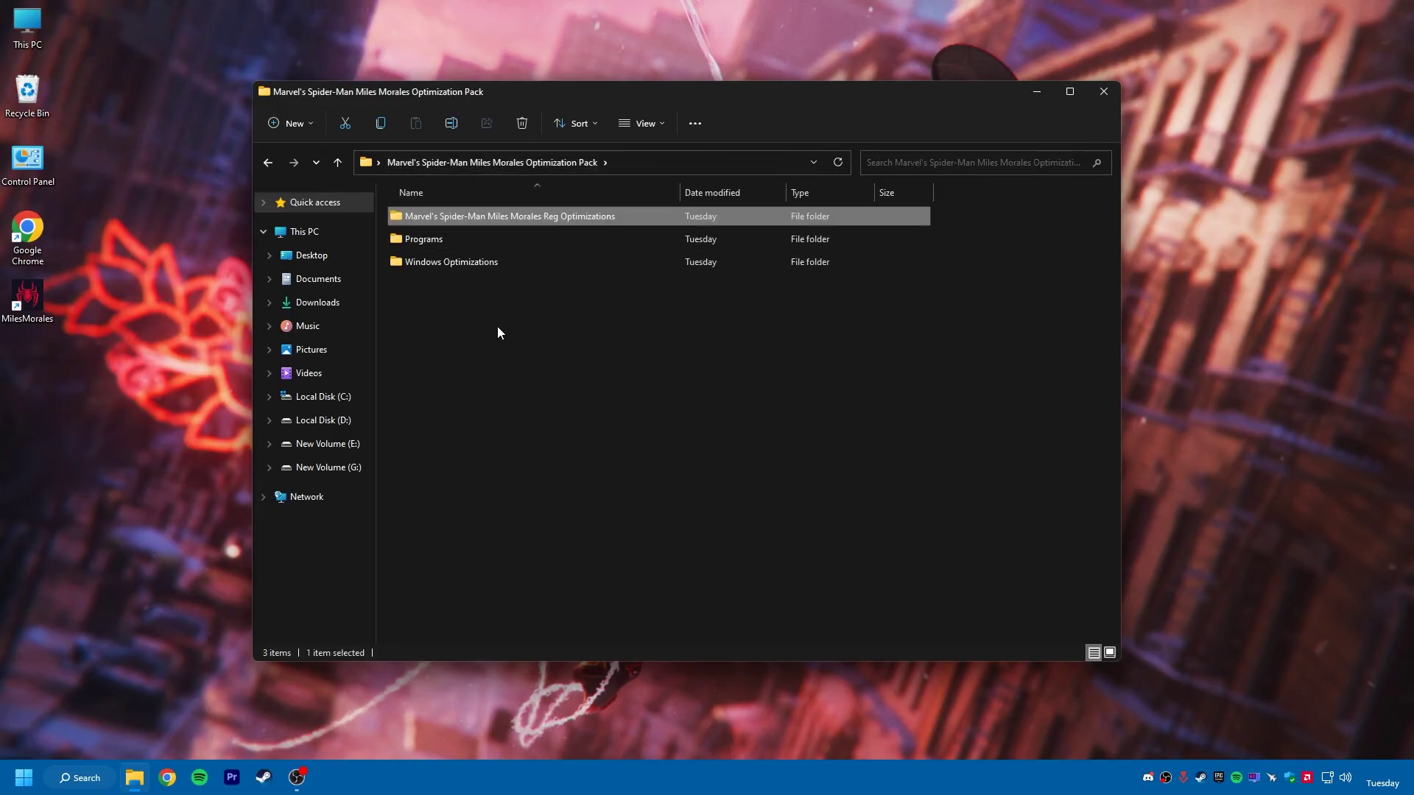
click(473, 266)
double_click(492, 264)
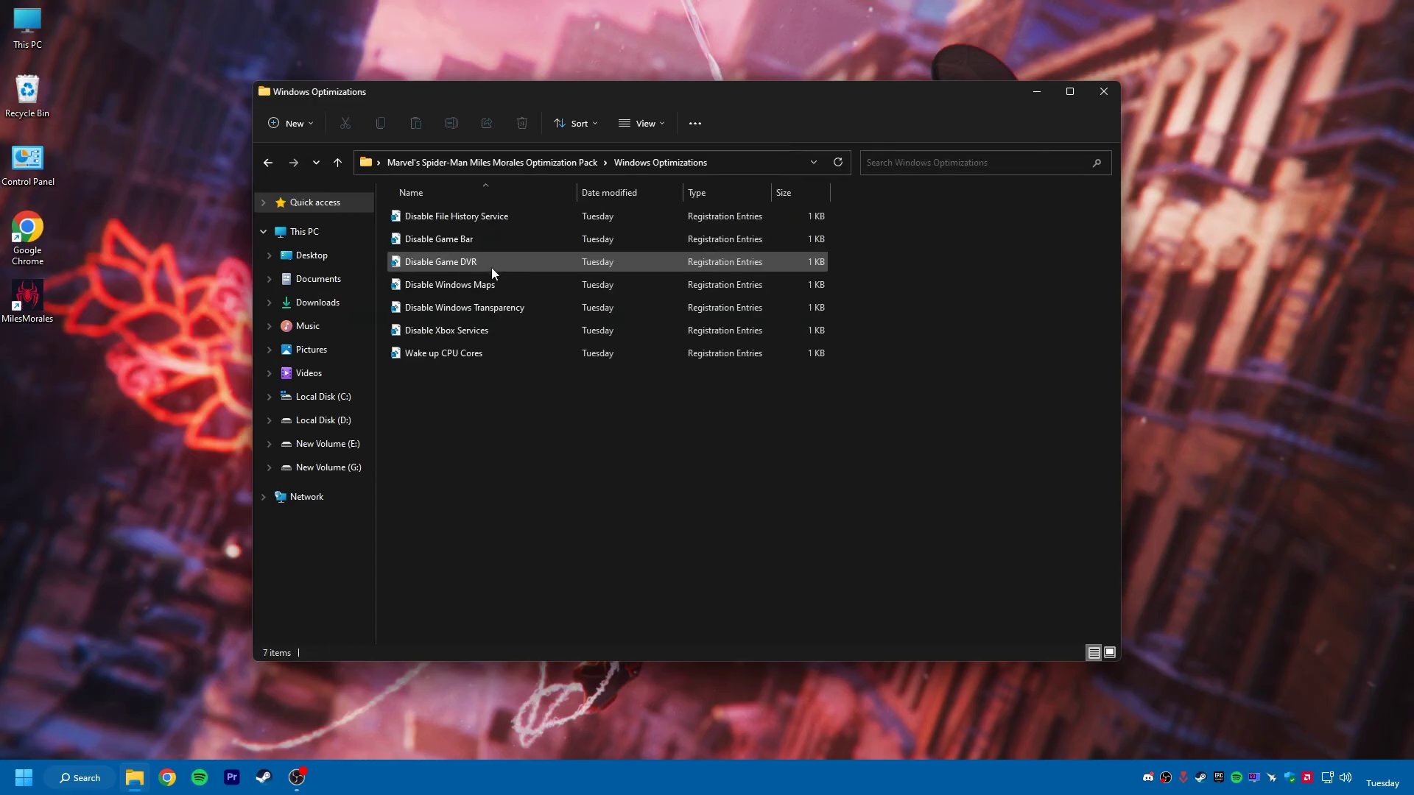
drag(469, 380, 484, 231)
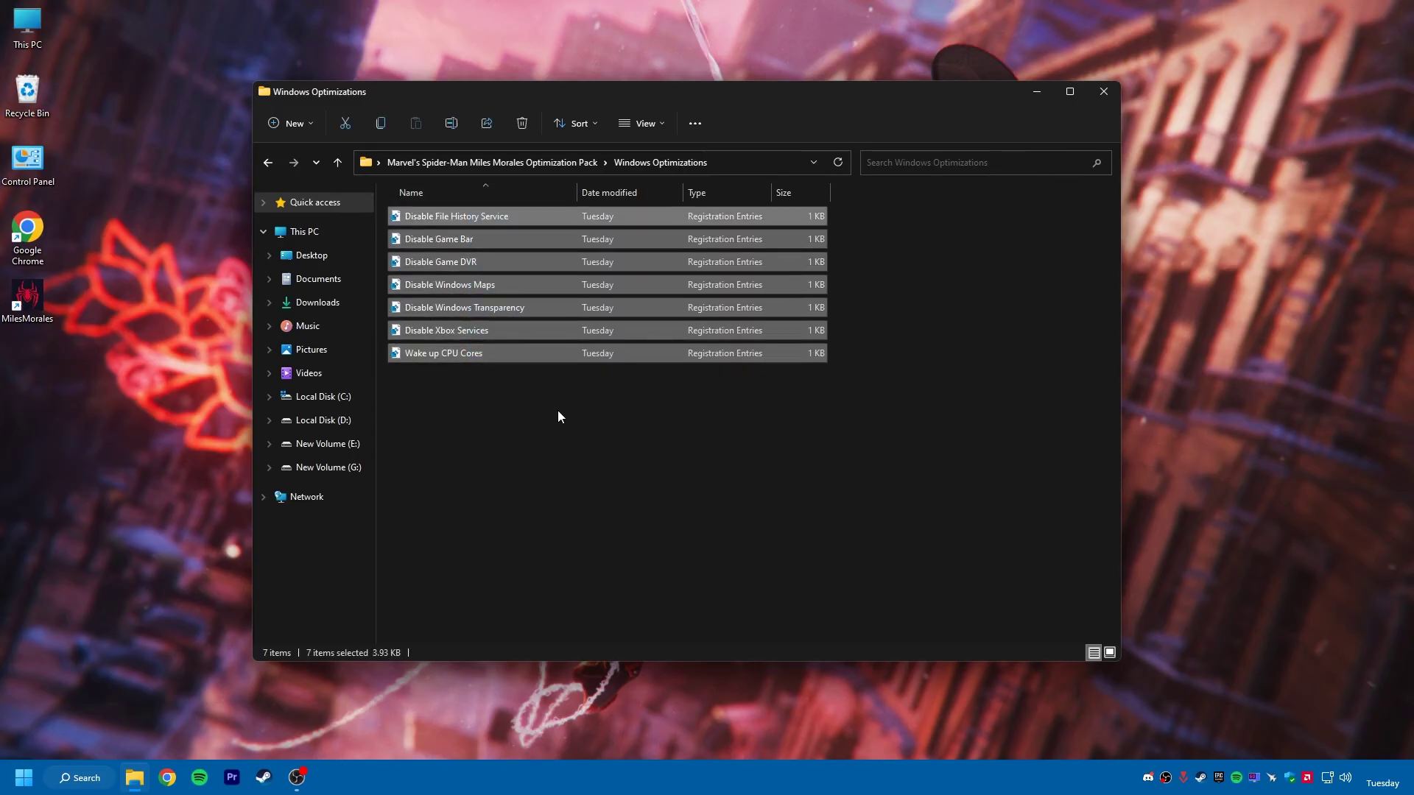
click(519, 379)
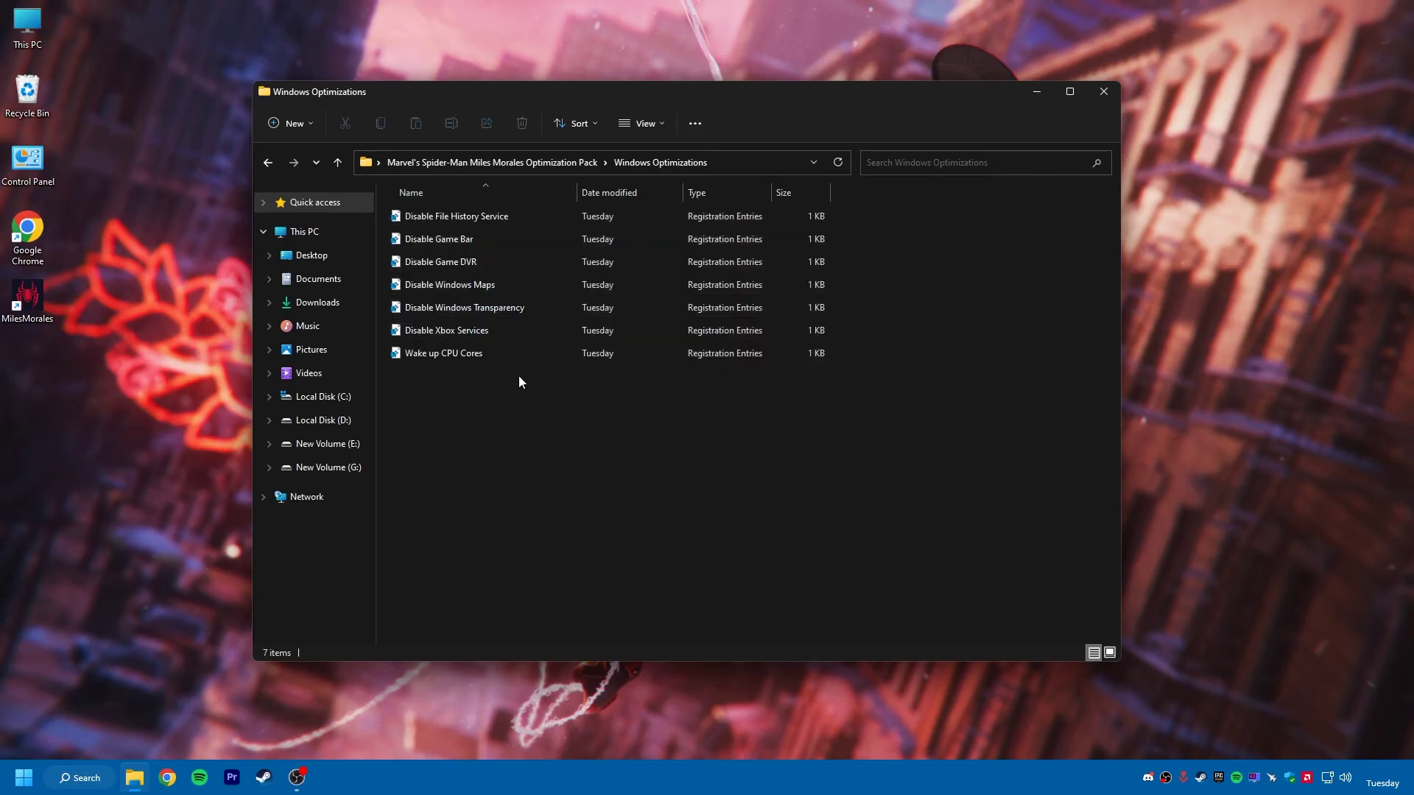
Step: Search Windows for "restore point" and open the system protection settings for creating one
click(92, 785)
text(resto)
text(re point)
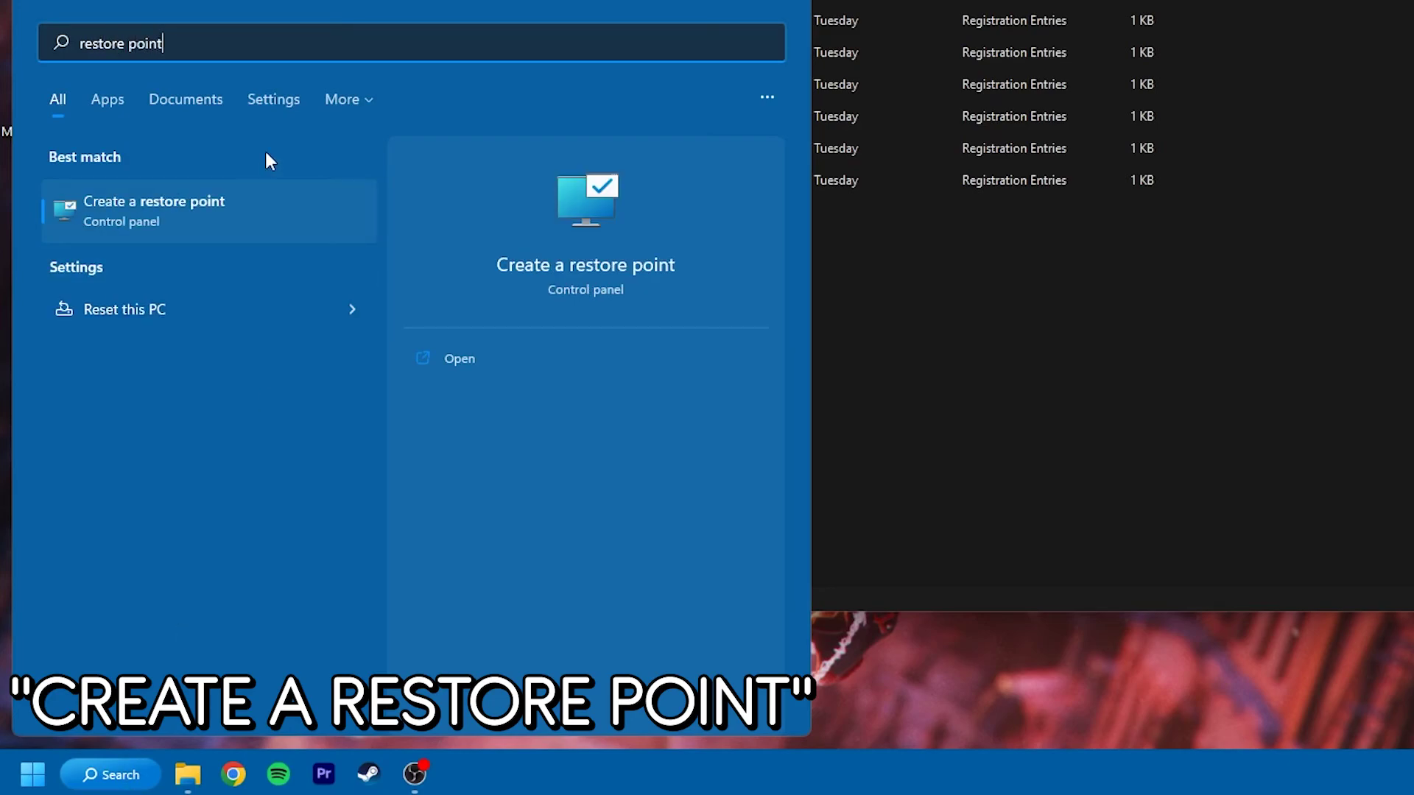
click(227, 207)
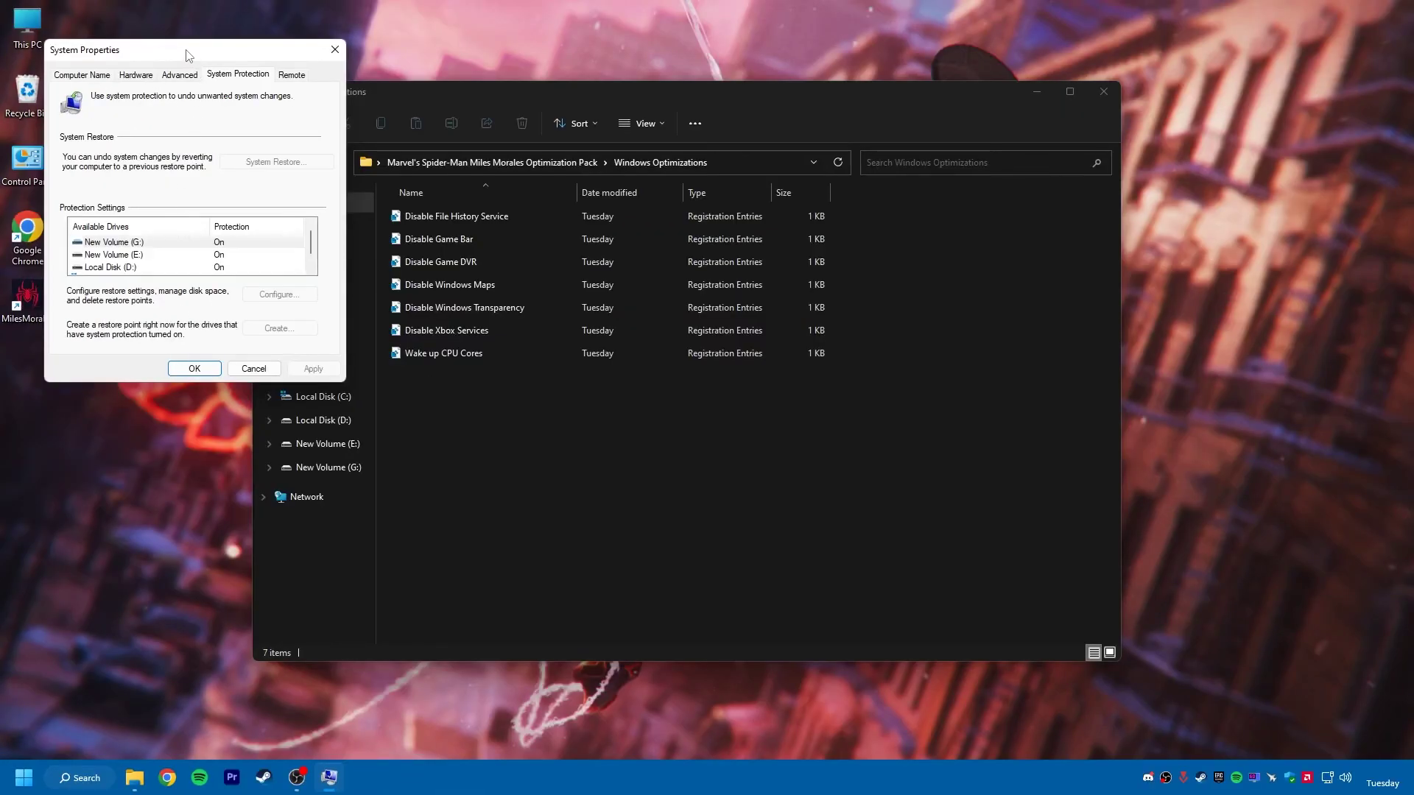
drag(188, 55, 458, 181)
Step: Select Local Disk (C:) and create a restore point described as "restore!", closing System Properties when done
scroll(442, 387, down, 1)
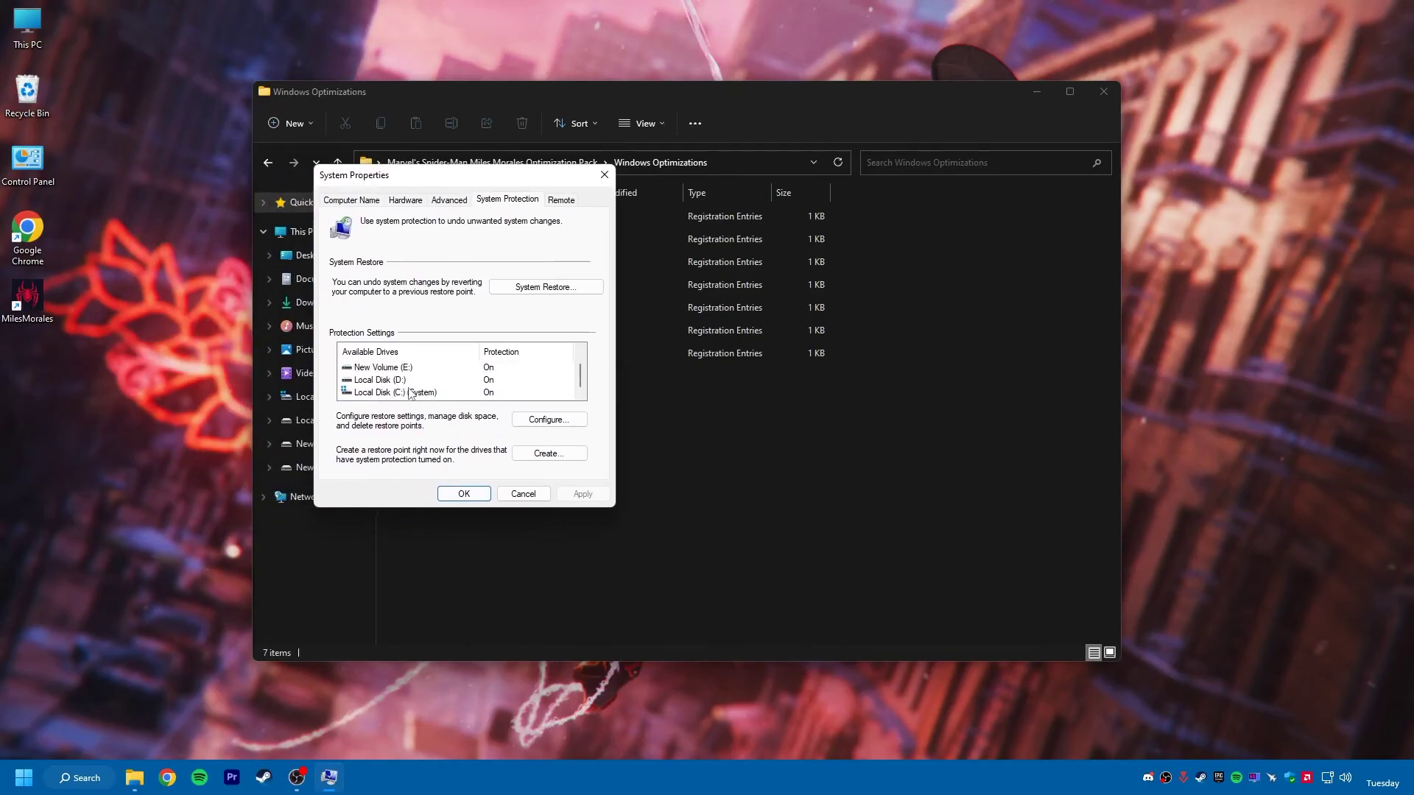
click(410, 392)
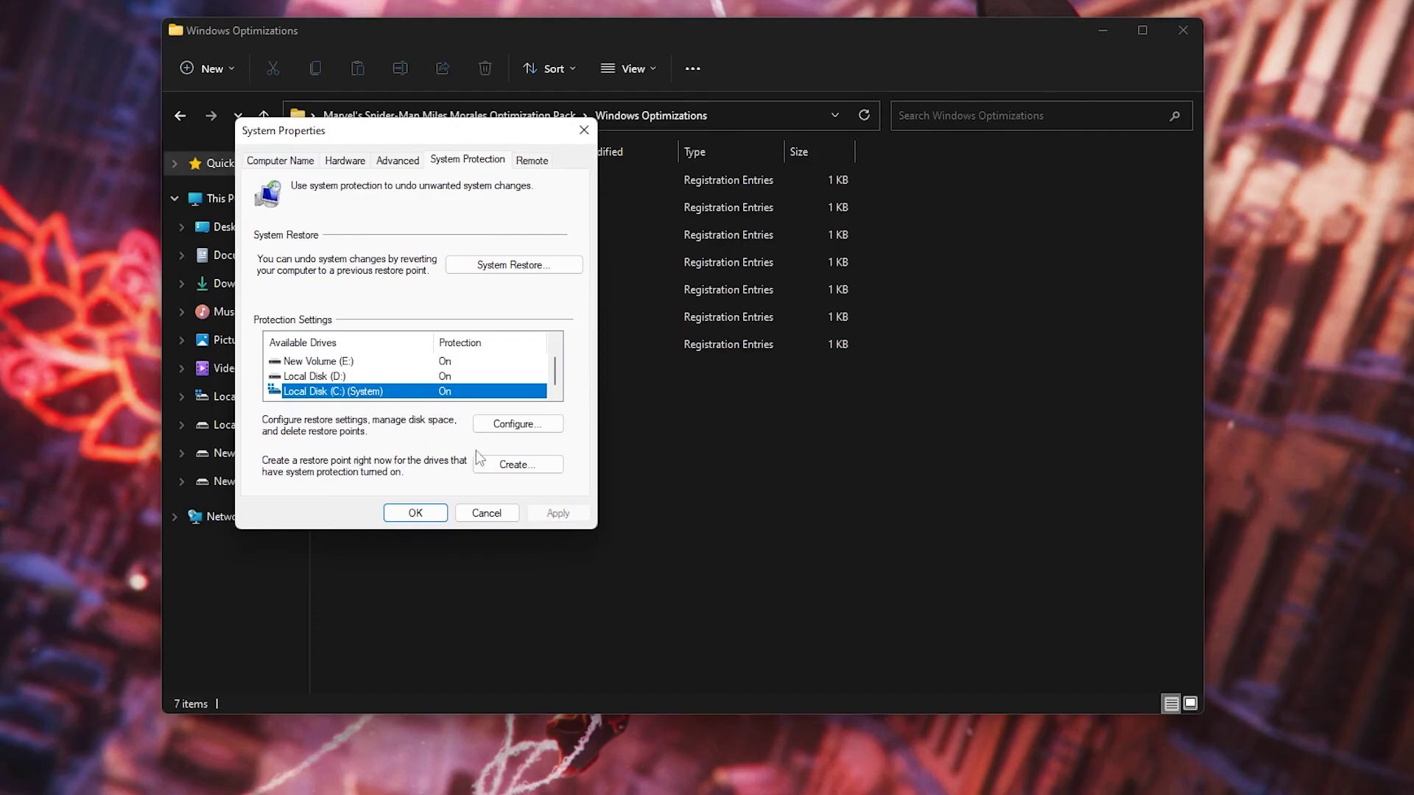
click(479, 460)
text(restore!)
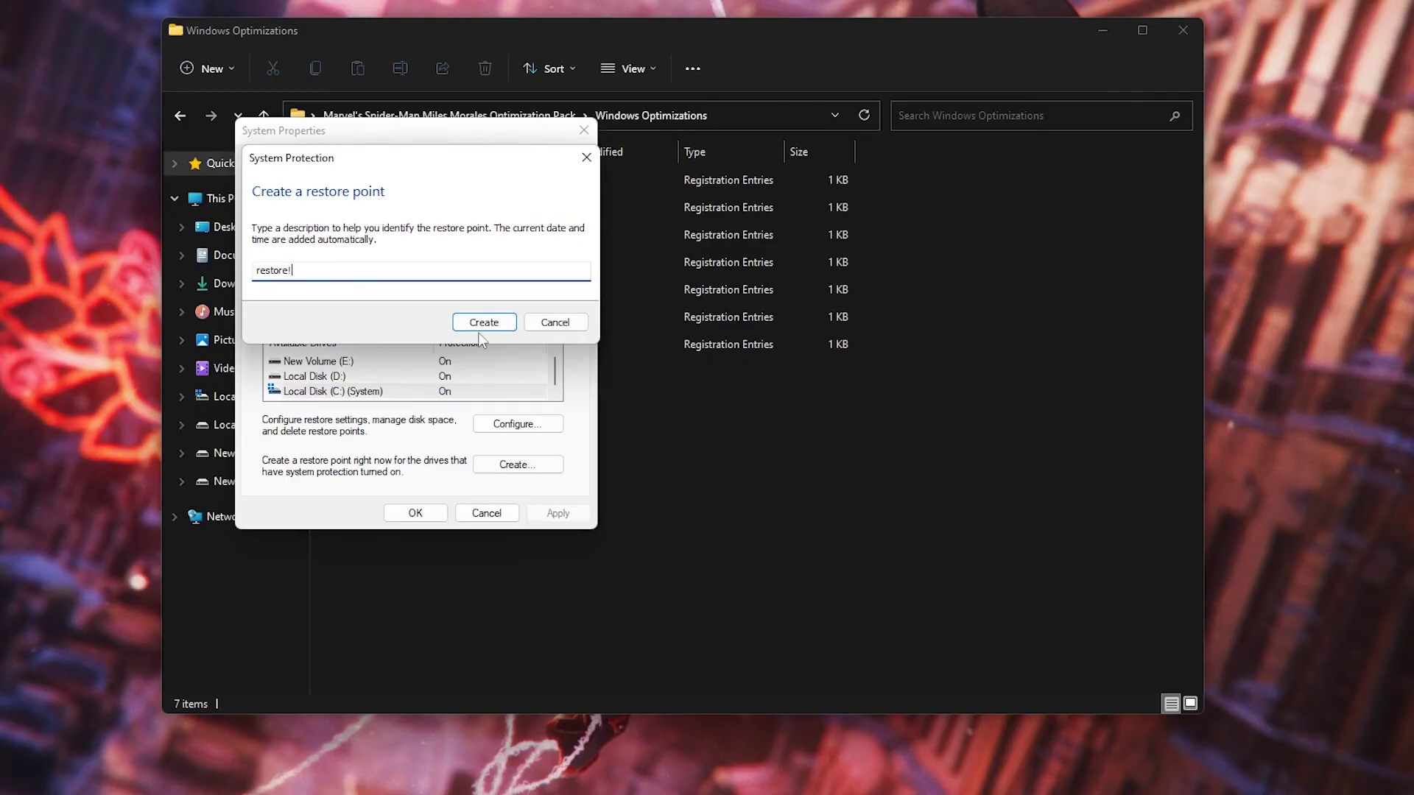
click(493, 322)
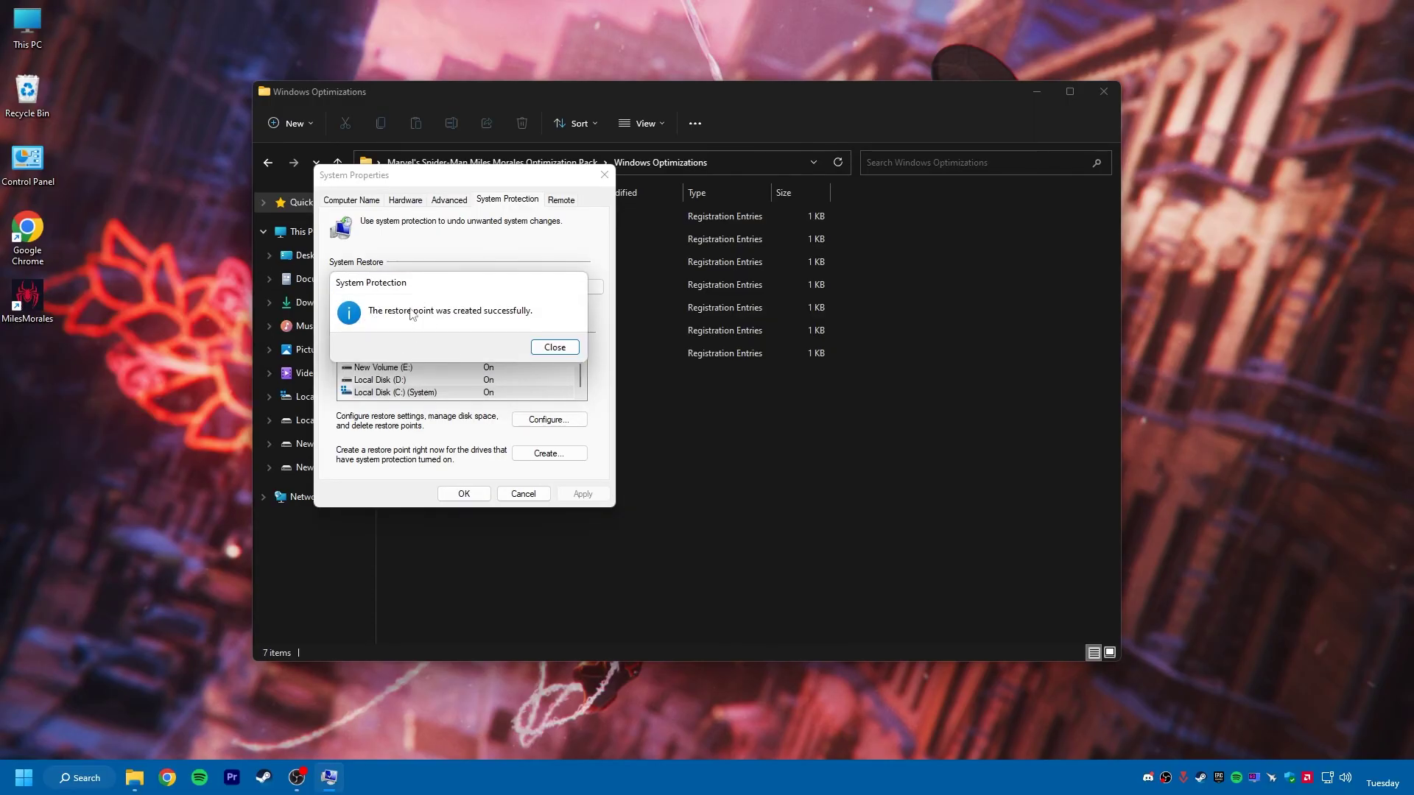
click(555, 347)
click(464, 493)
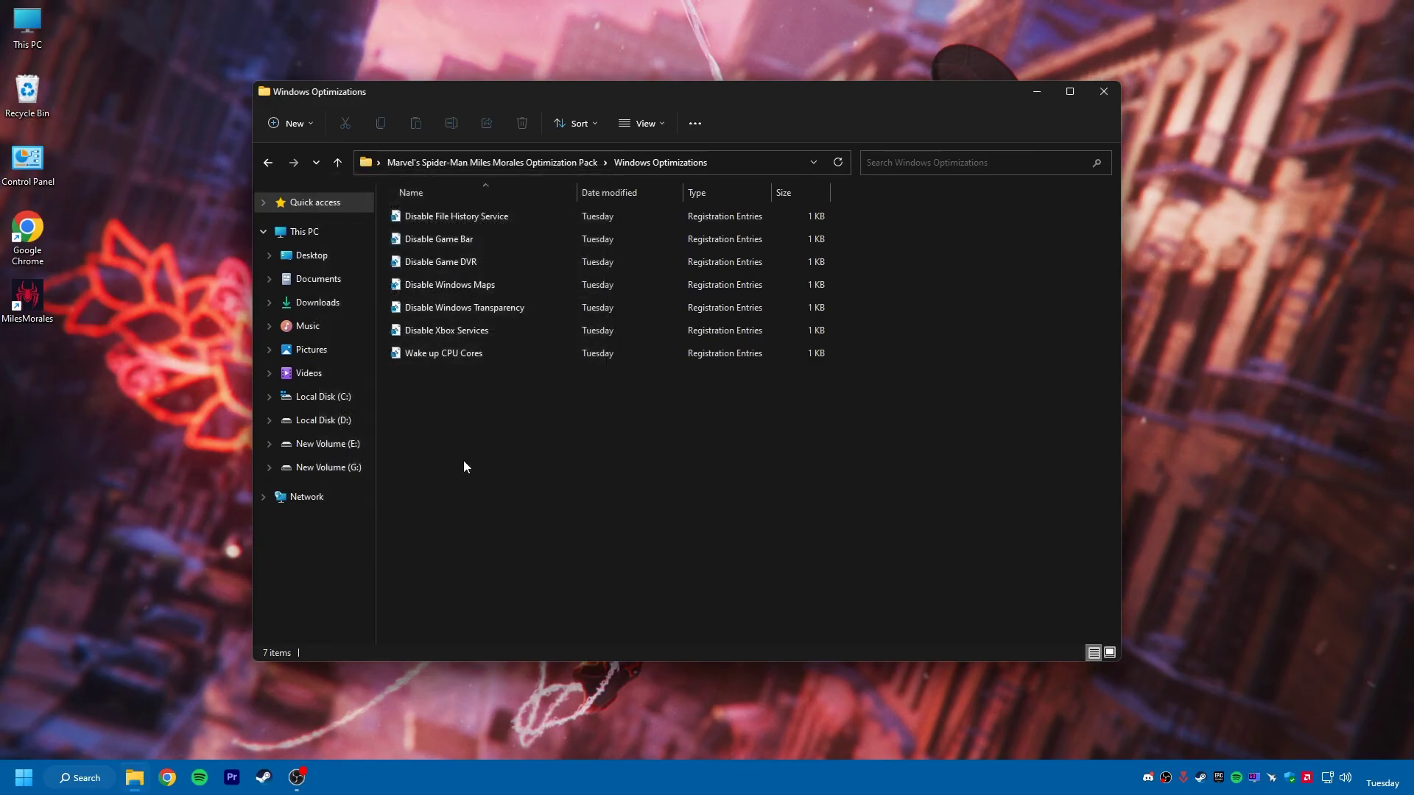
Step: Merge the Disable File History Service and Disable Game Bar files into the registry
drag(467, 366, 505, 214)
click(470, 366)
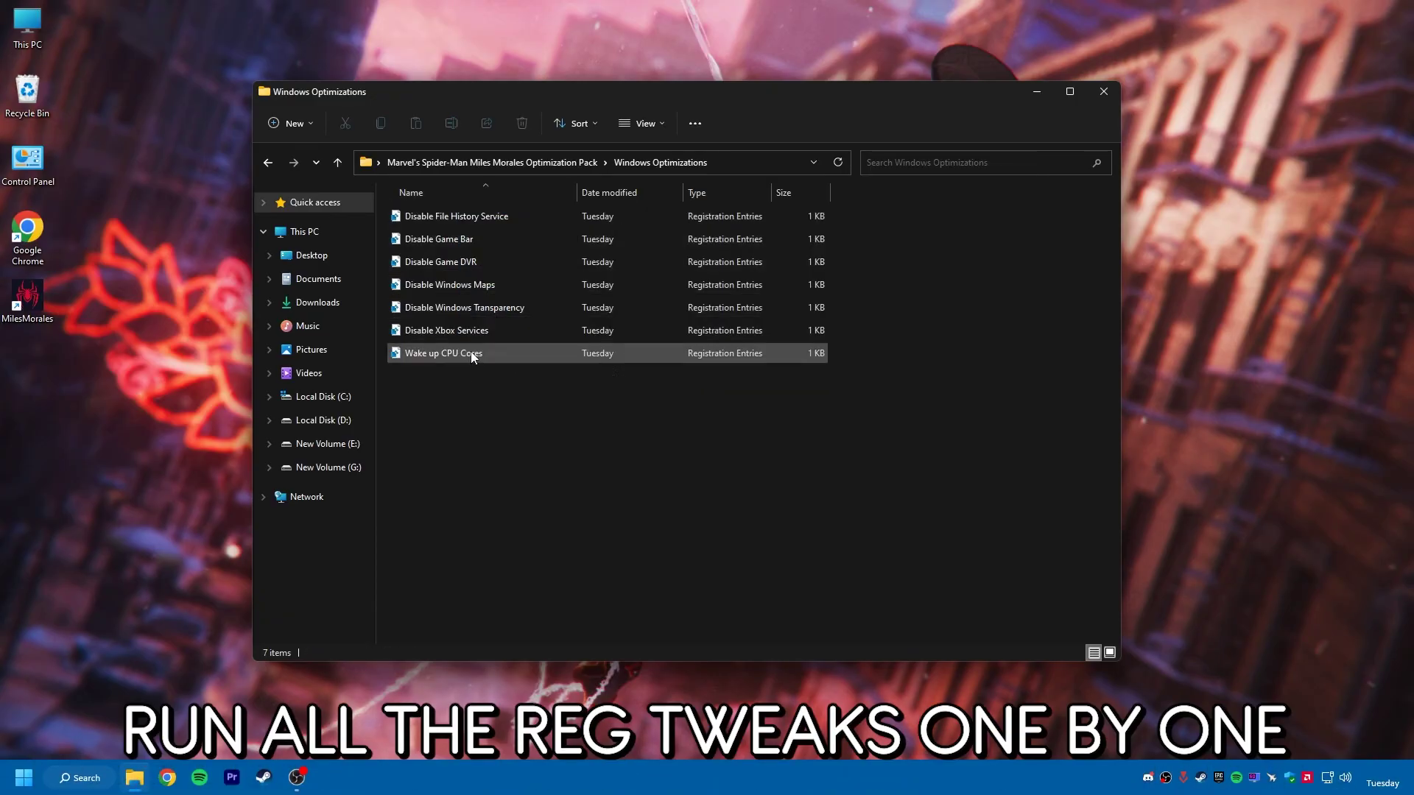
double_click(462, 216)
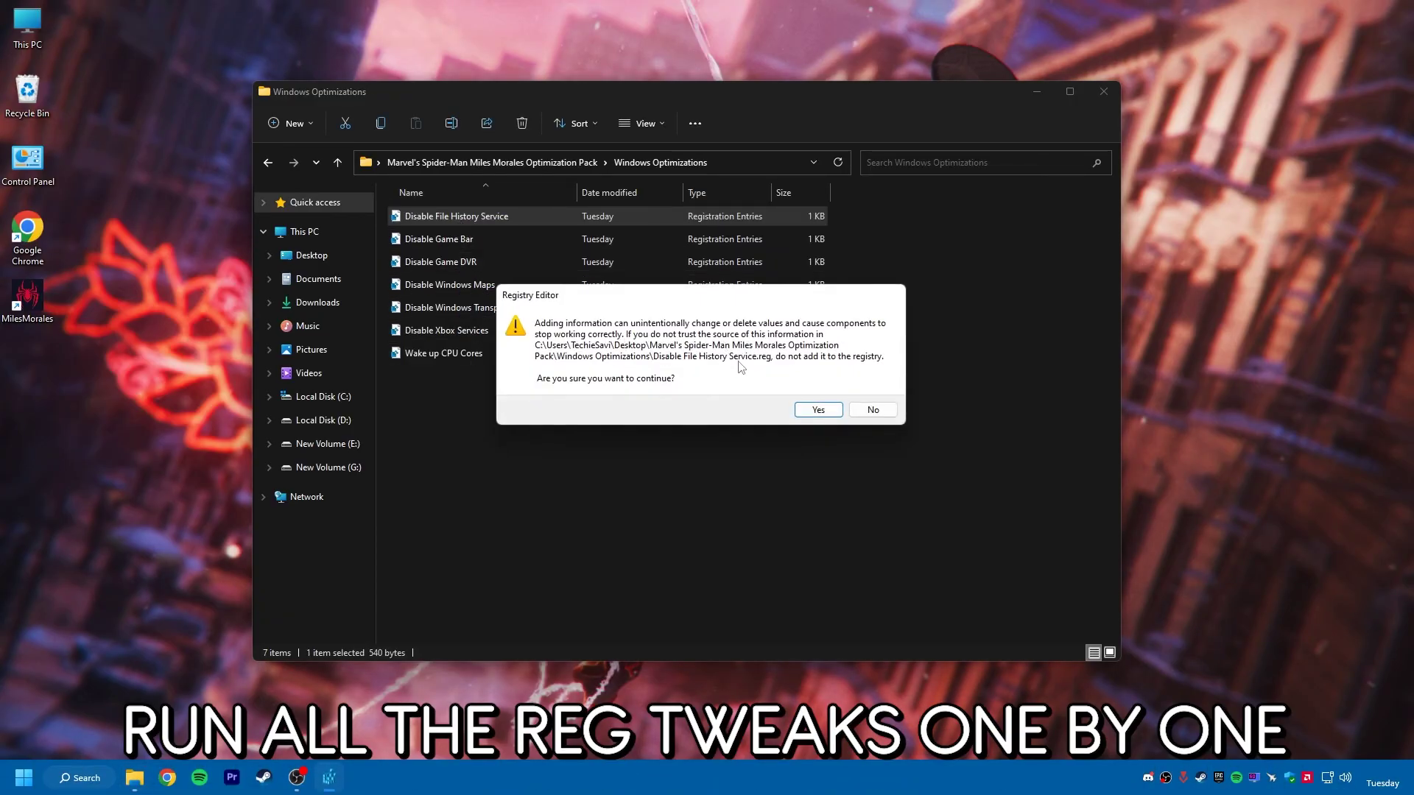
click(818, 410)
click(874, 392)
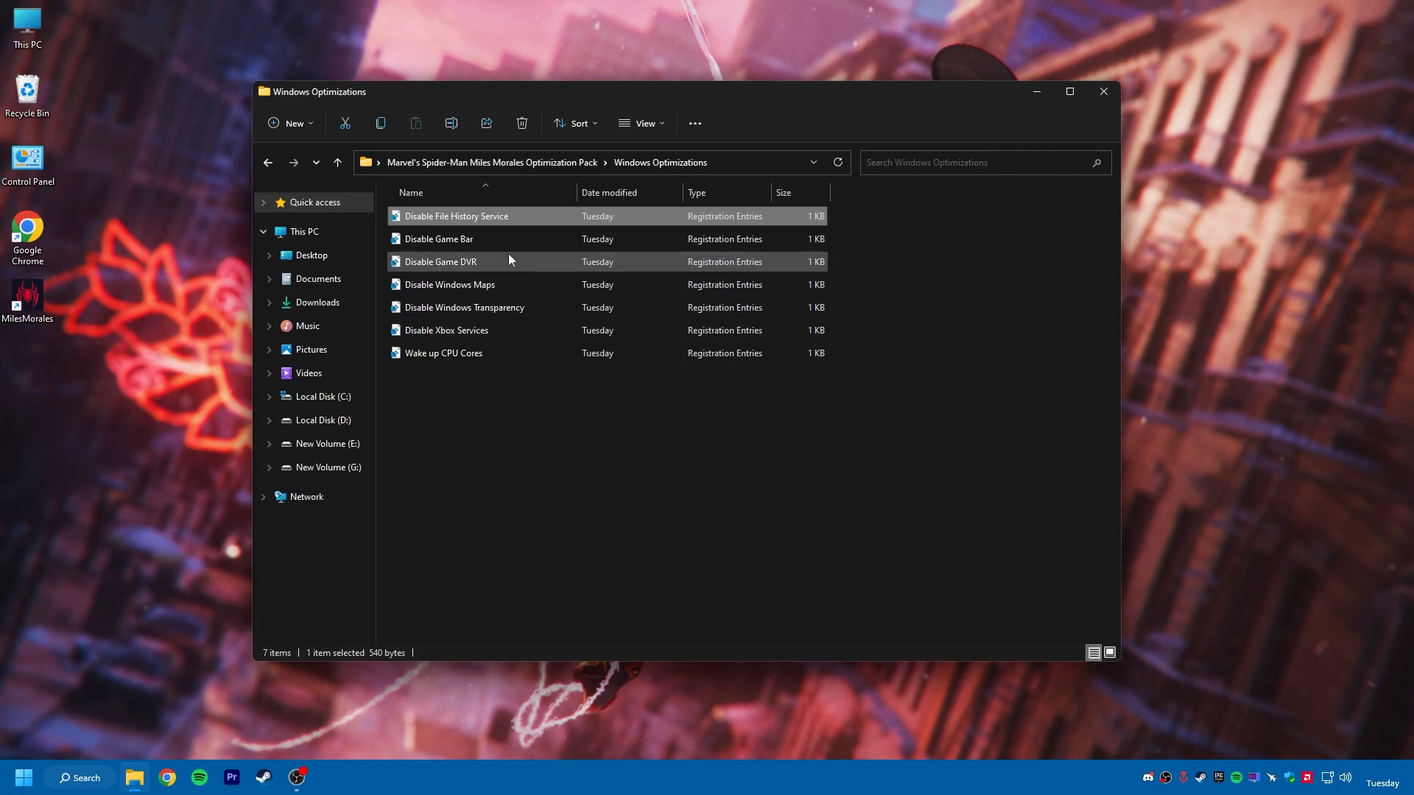
click(458, 240)
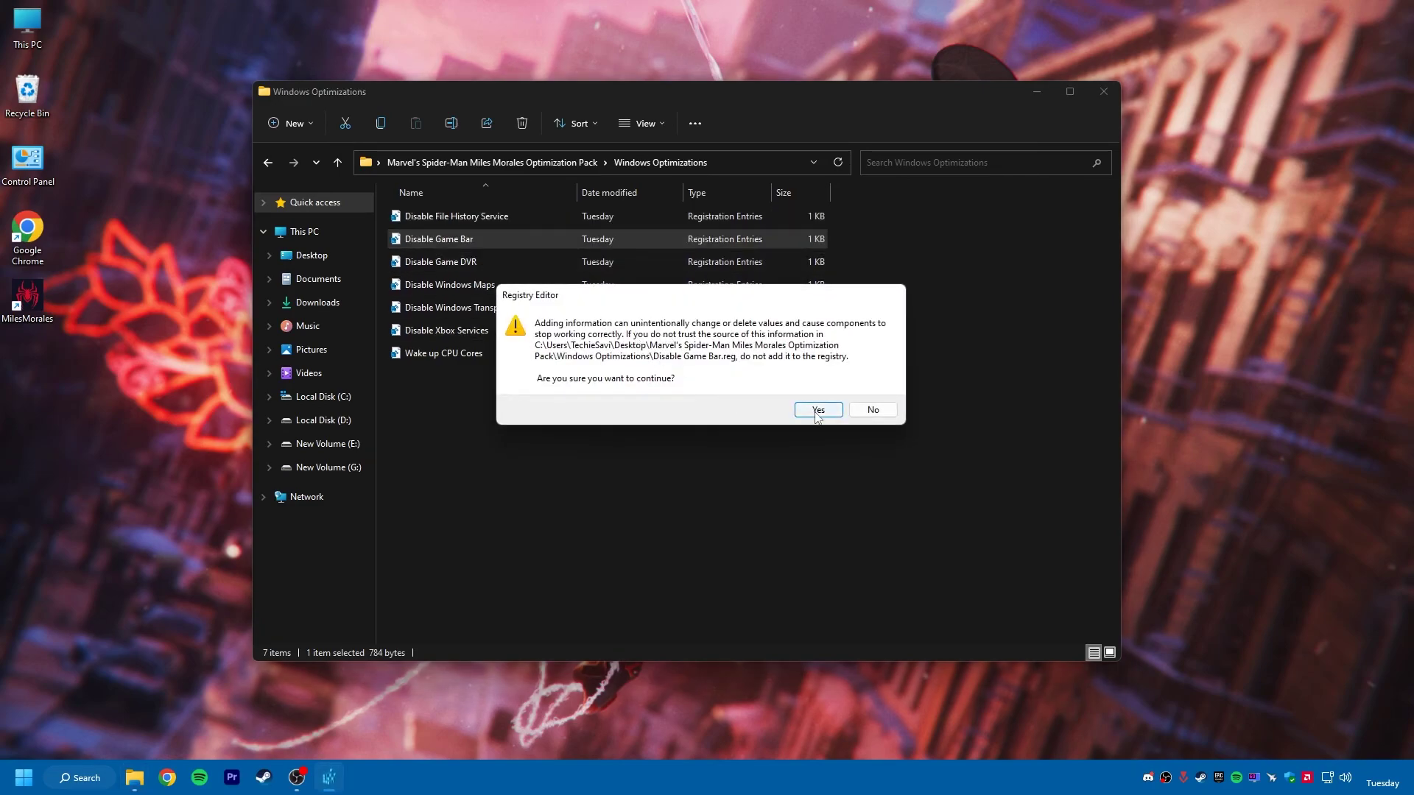
click(818, 411)
click(874, 391)
Step: Merge the Disable Game DVR and Disable Windows Maps files into the registry
double_click(456, 265)
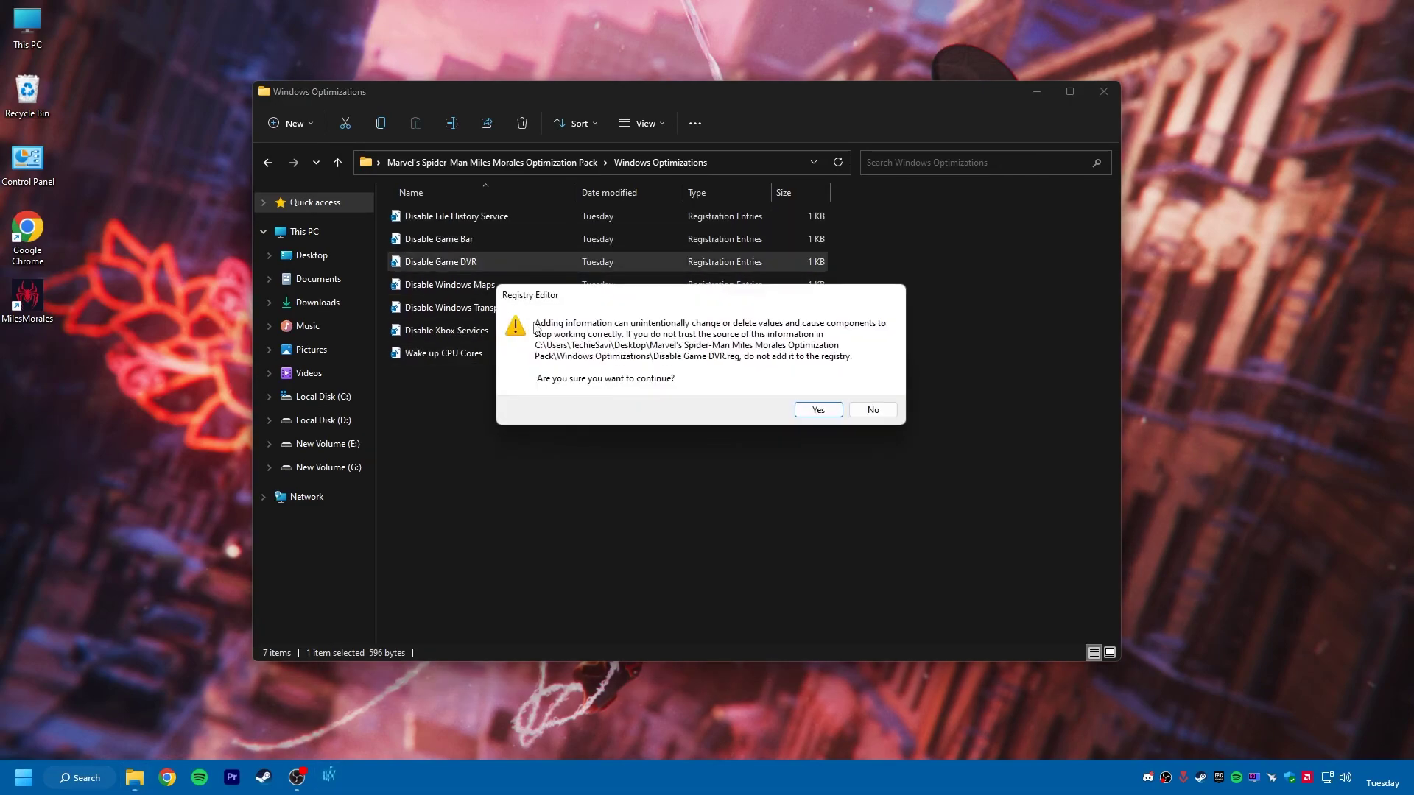
click(817, 409)
click(874, 391)
double_click(460, 287)
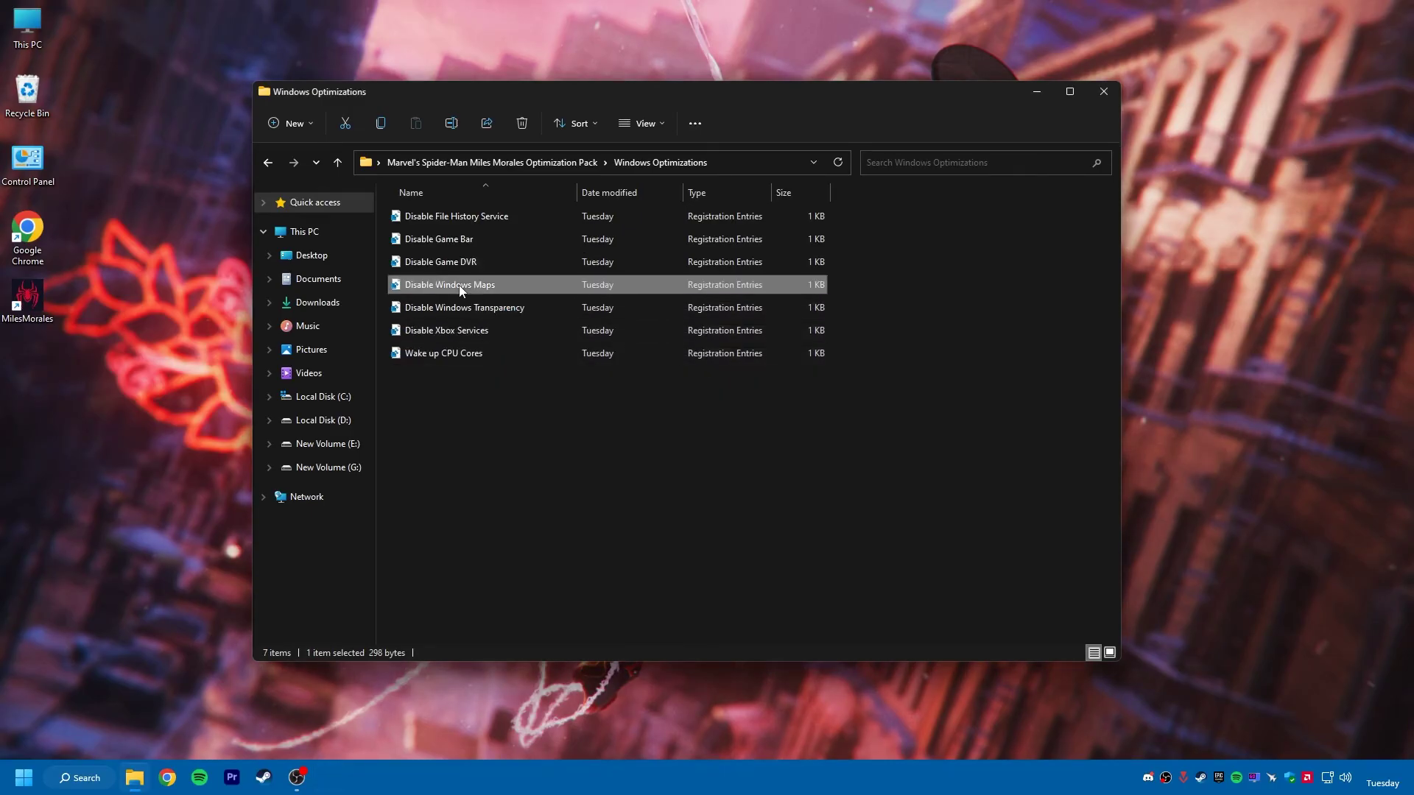
click(818, 410)
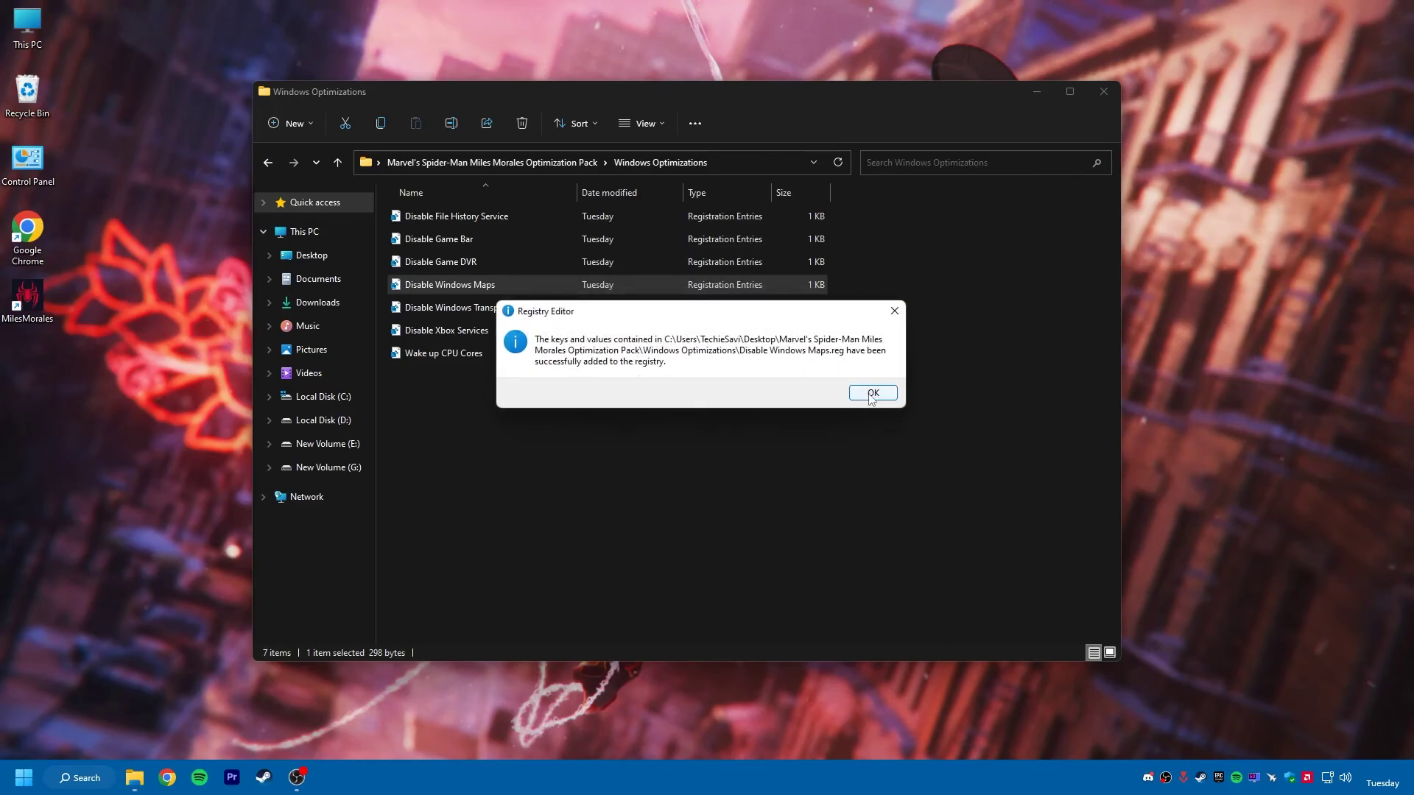
click(872, 392)
Step: Merge the Disable Windows Transparency and Disable Xbox Services files into the registry
double_click(486, 310)
click(816, 414)
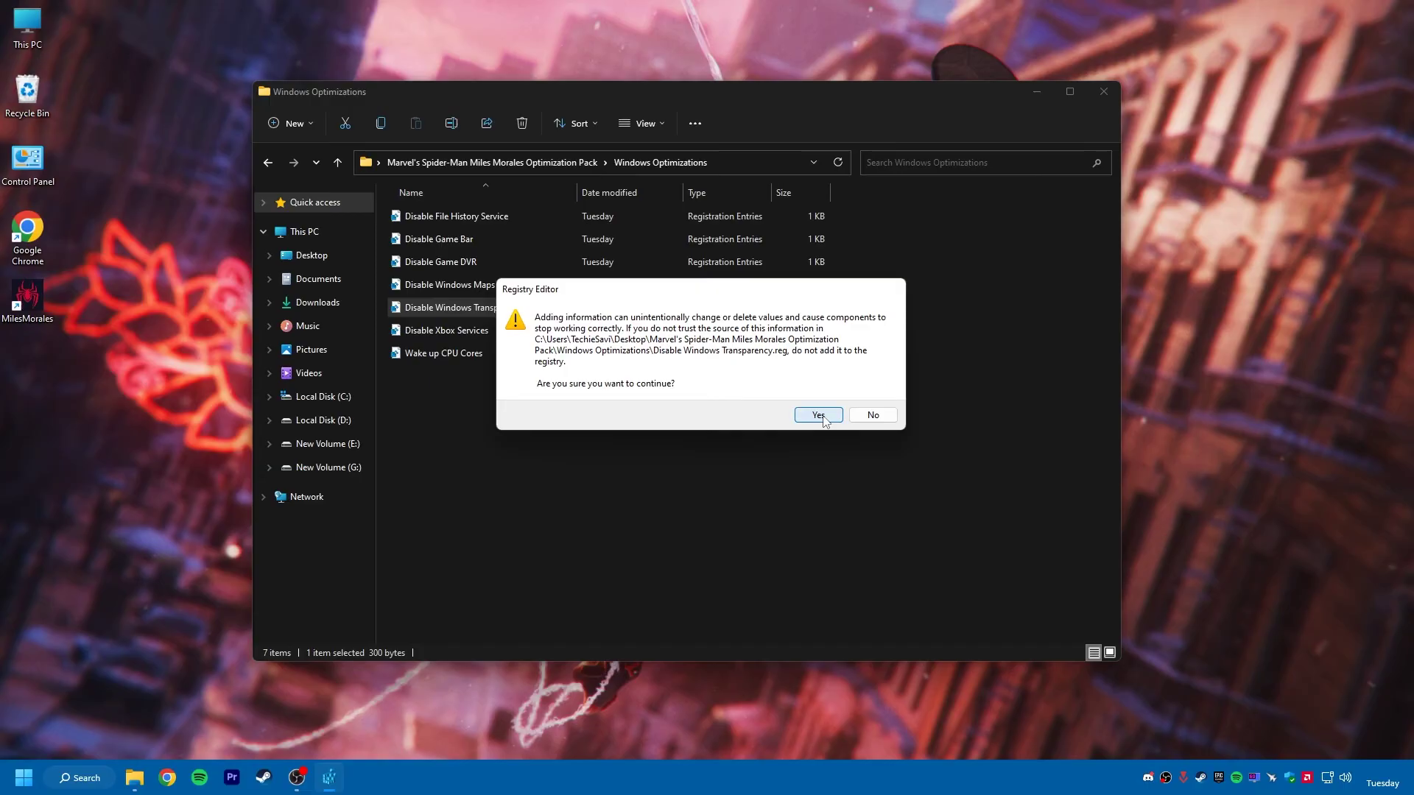
click(870, 391)
double_click(467, 330)
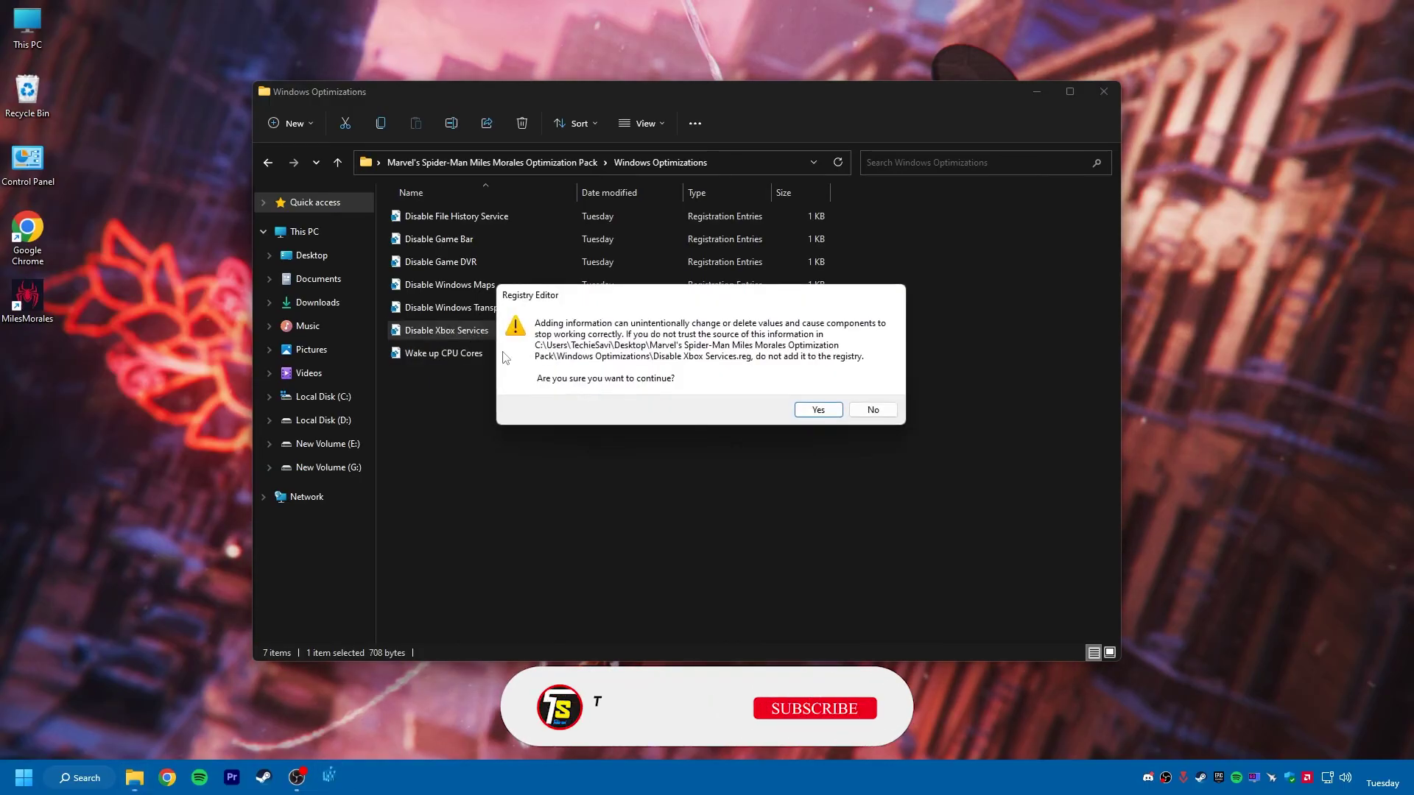
click(816, 412)
click(872, 392)
Step: Merge the Wake up CPU Cores file into the registry
double_click(455, 353)
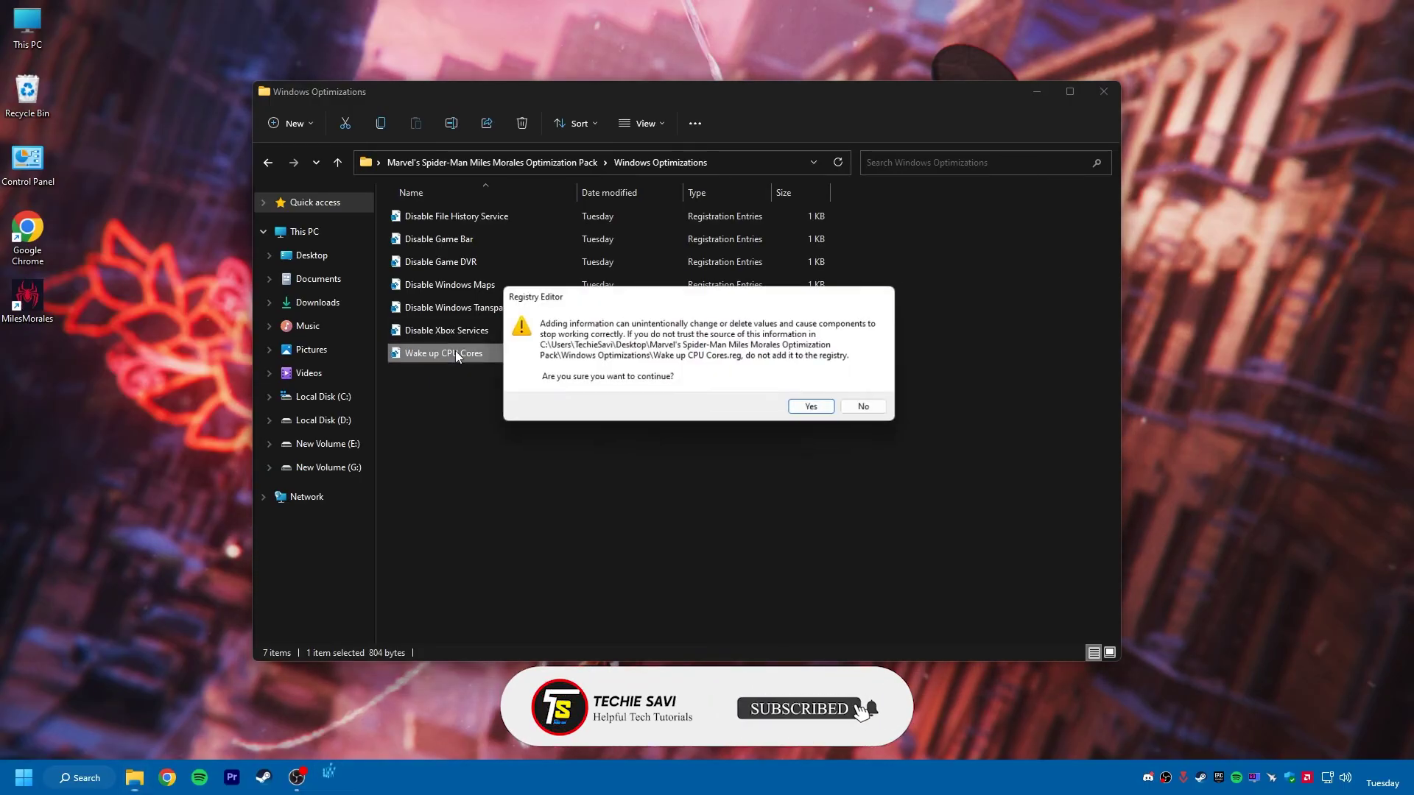
click(819, 410)
click(873, 392)
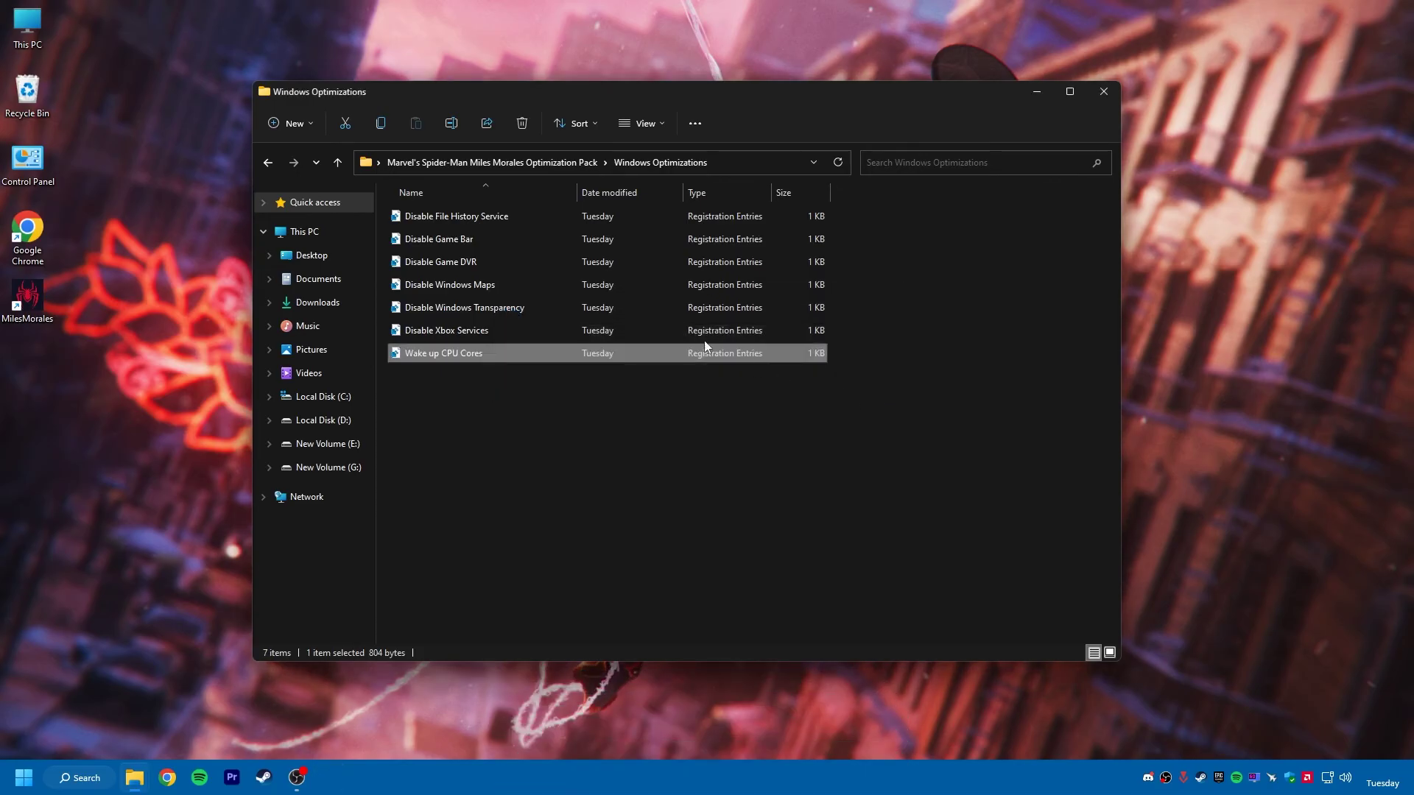
Step: Open the optimization pack's Programs folder and launch Unpark CPU
click(505, 162)
click(440, 241)
double_click(440, 242)
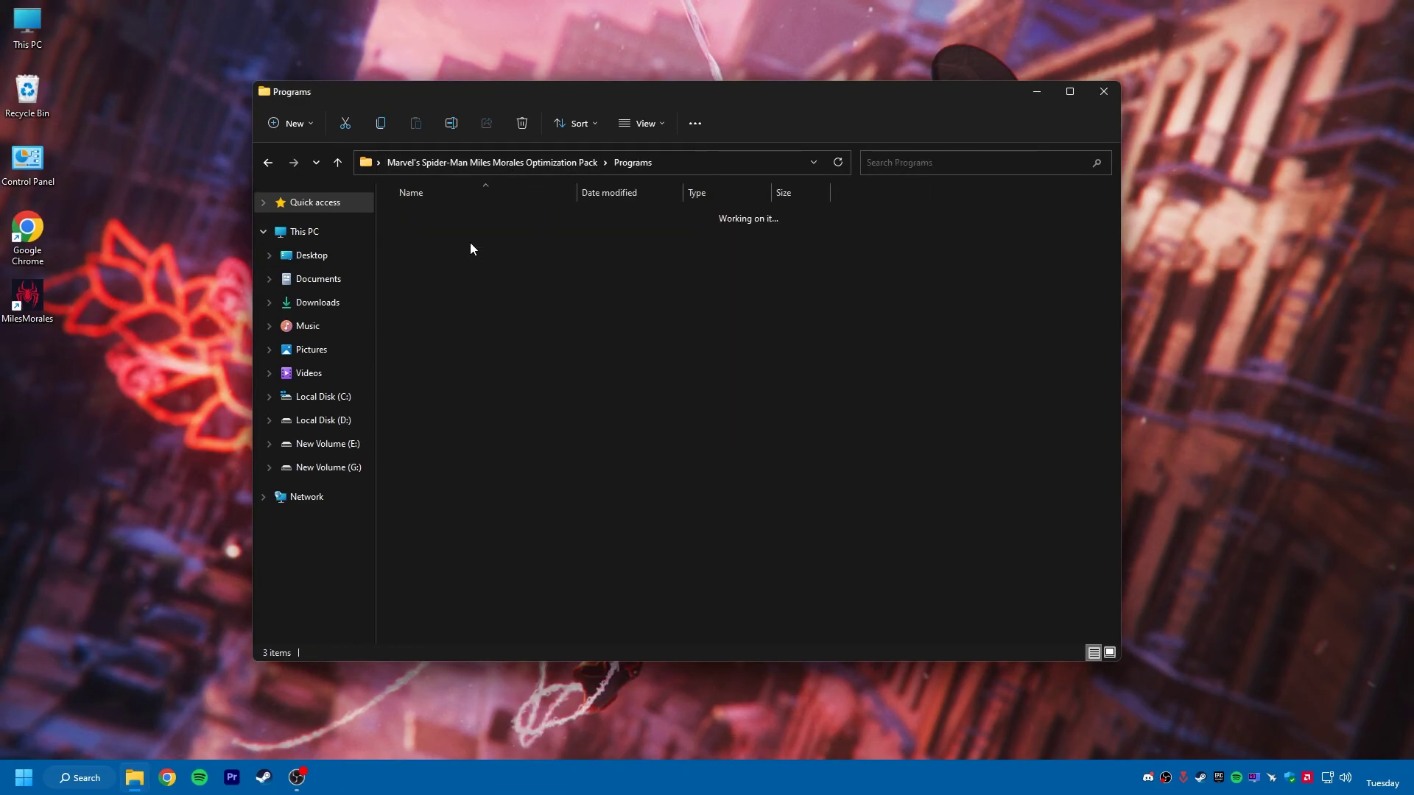
drag(444, 282, 482, 189)
click(450, 296)
double_click(432, 261)
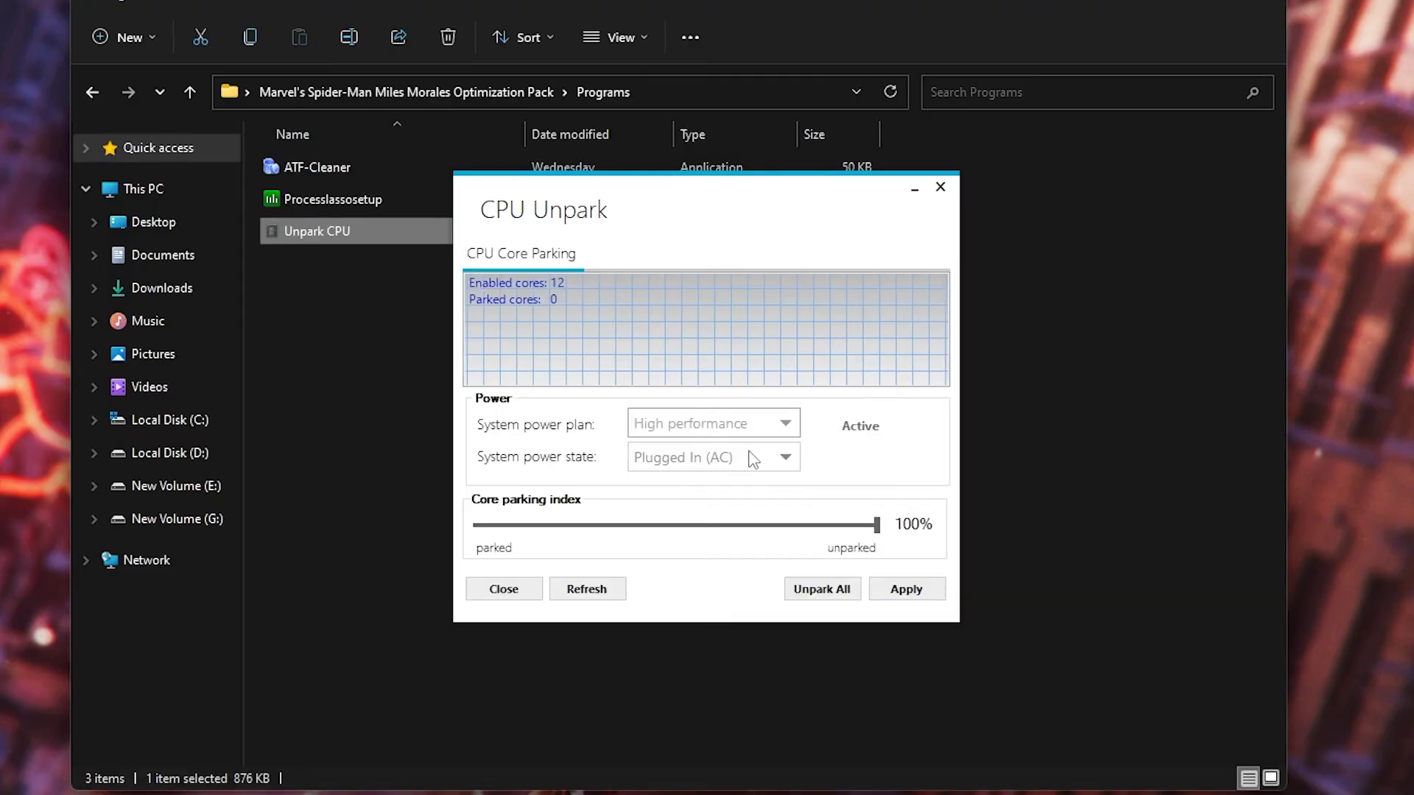
Step: Unpark all CPU cores at a core parking index of 100% under the High performance plan, apply it and close CPU Unpark
click(740, 424)
click(729, 448)
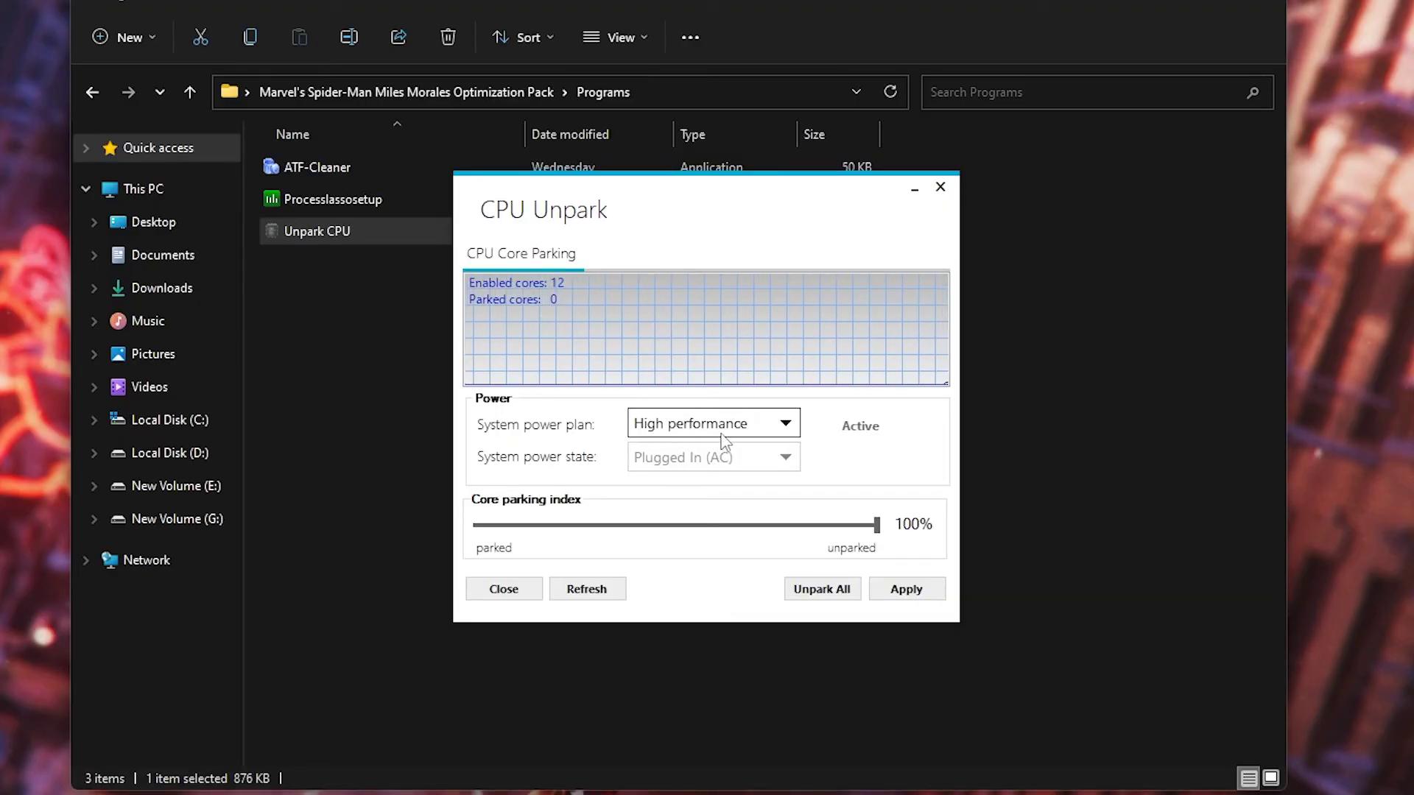
drag(875, 525, 738, 519)
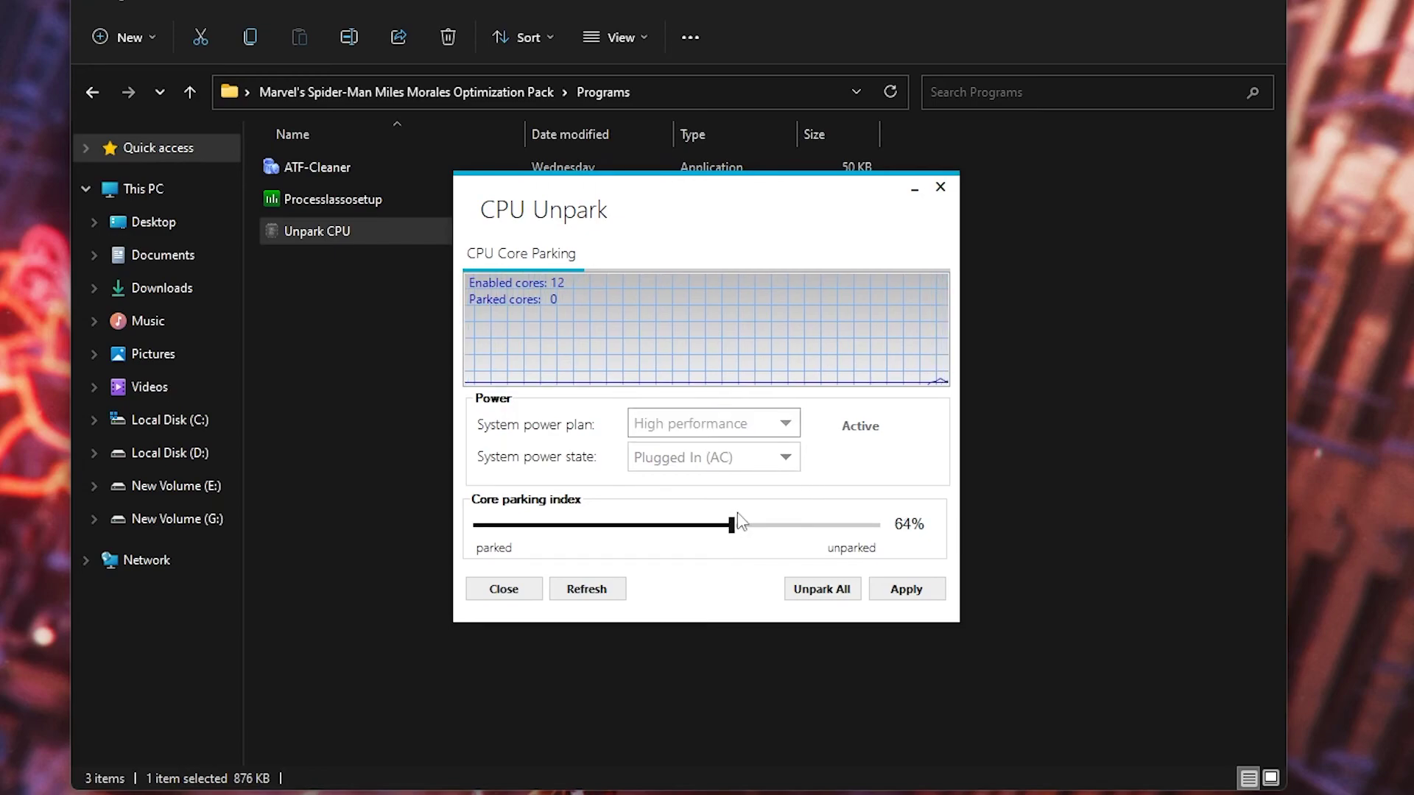
click(832, 590)
click(843, 454)
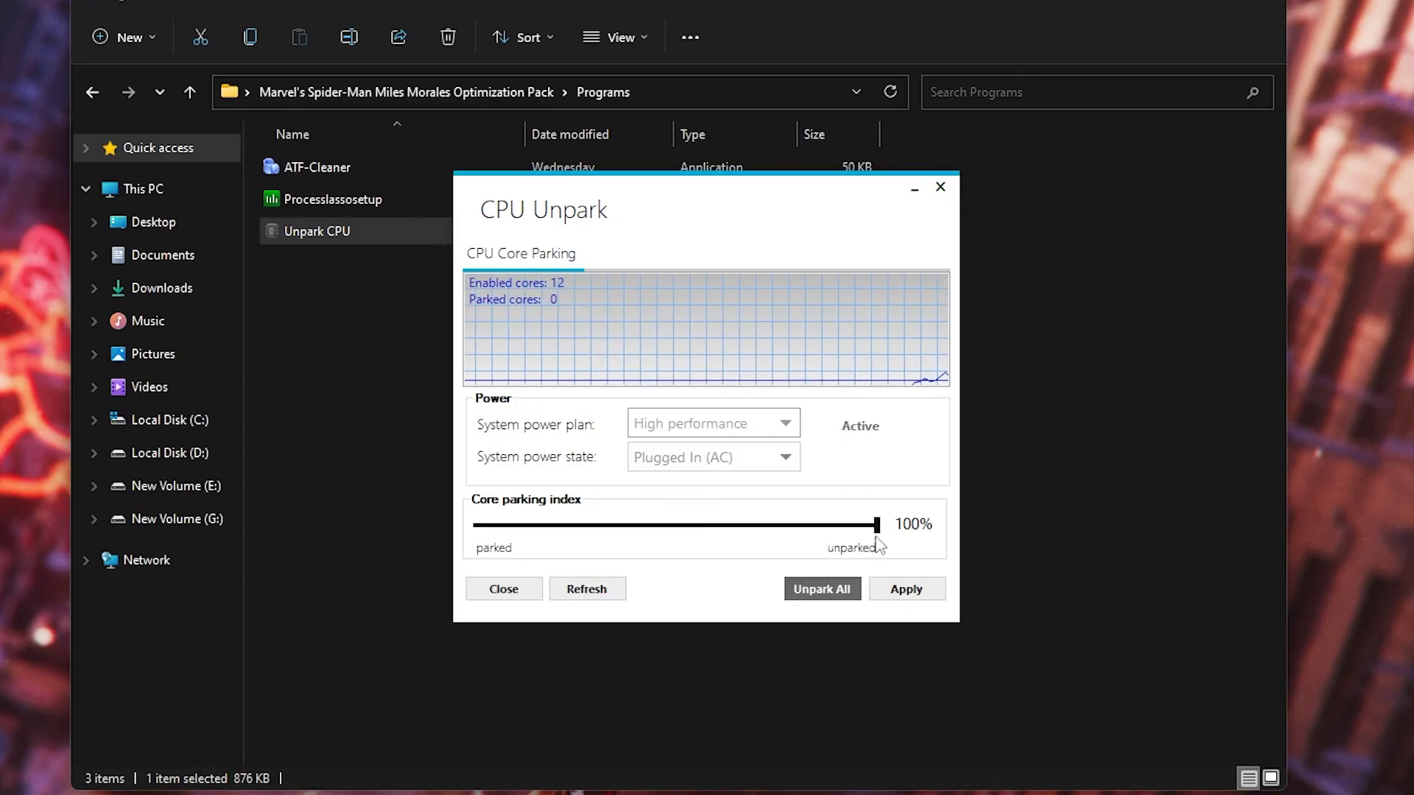
click(919, 591)
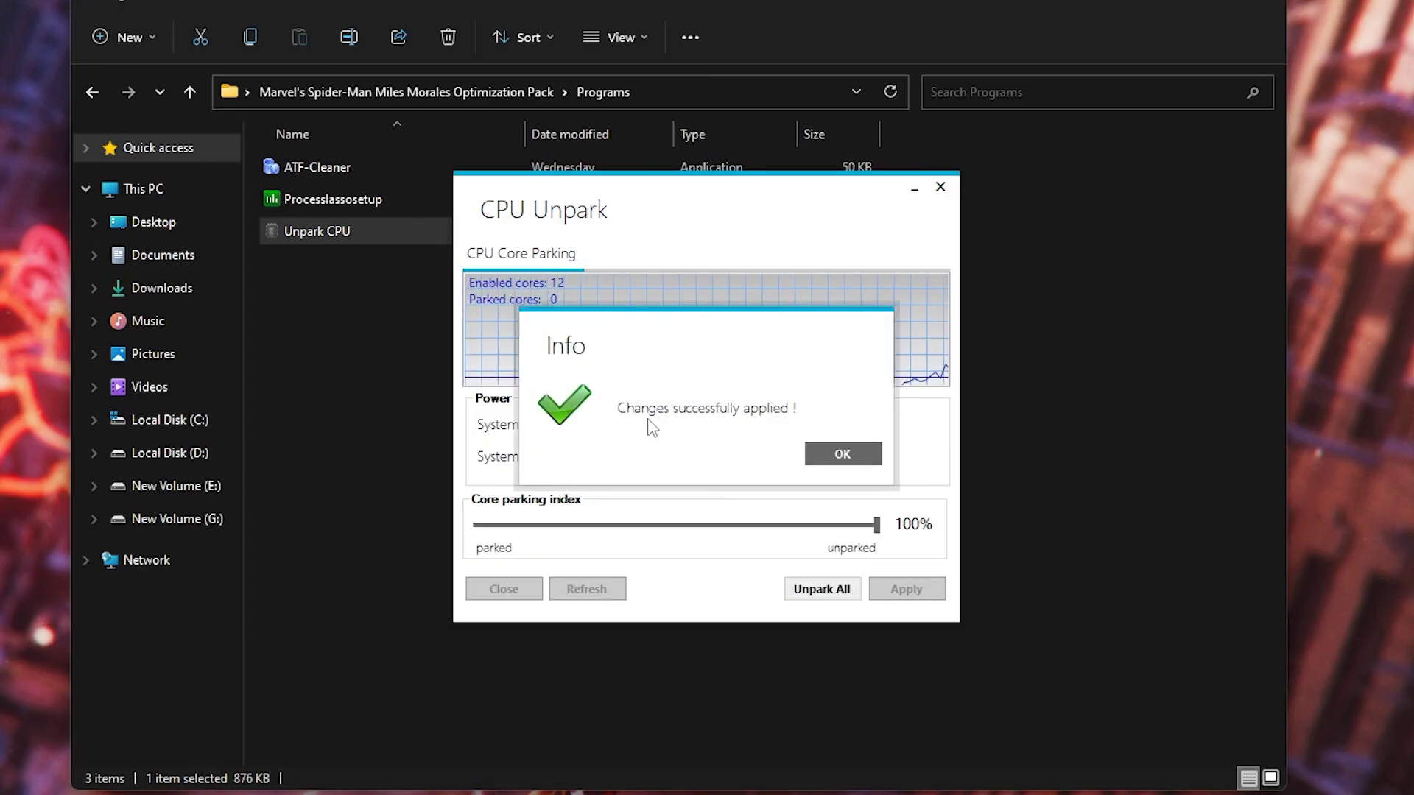
click(847, 458)
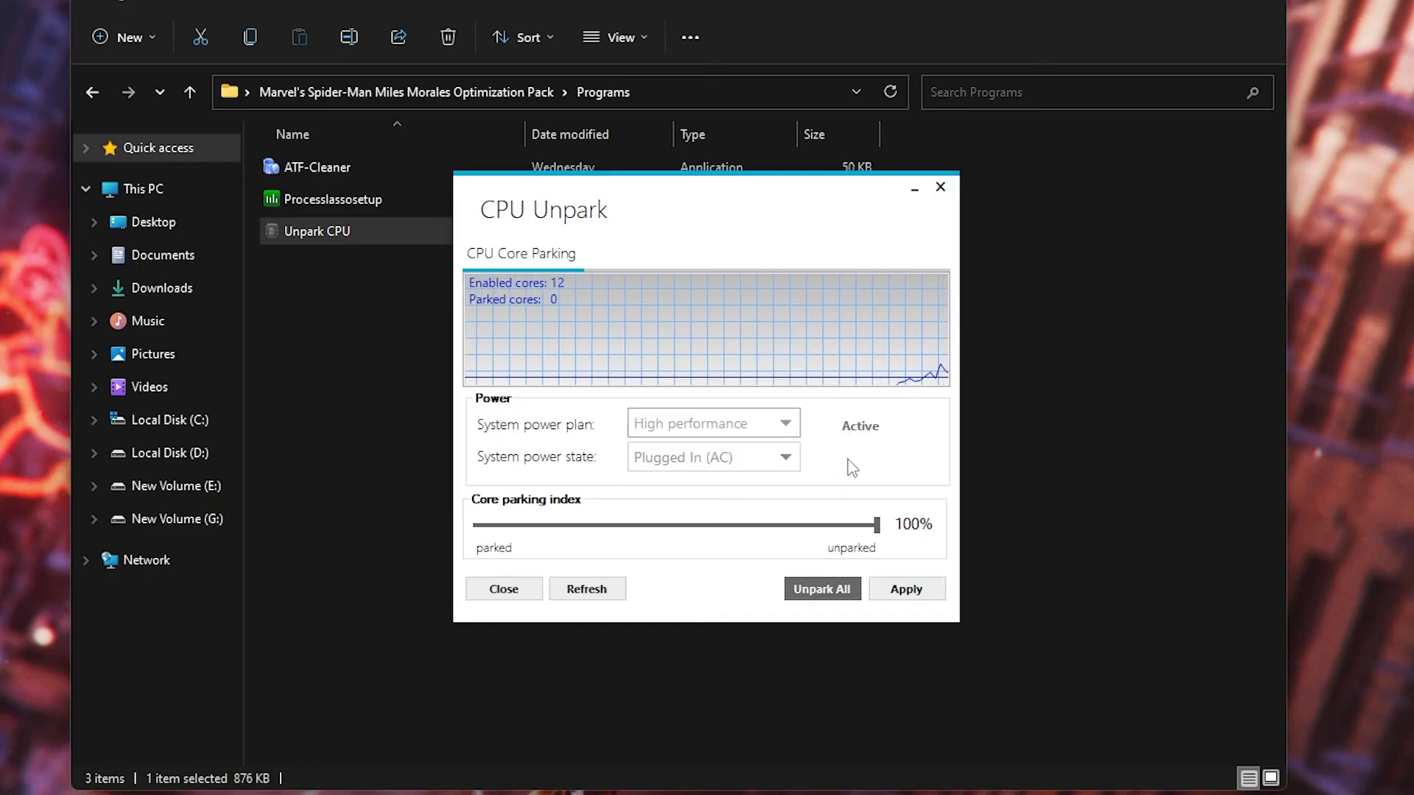
click(498, 590)
Step: Run ATF-Cleaner from the Programs folder, empty the preselected file categories and close the cleaner
click(291, 173)
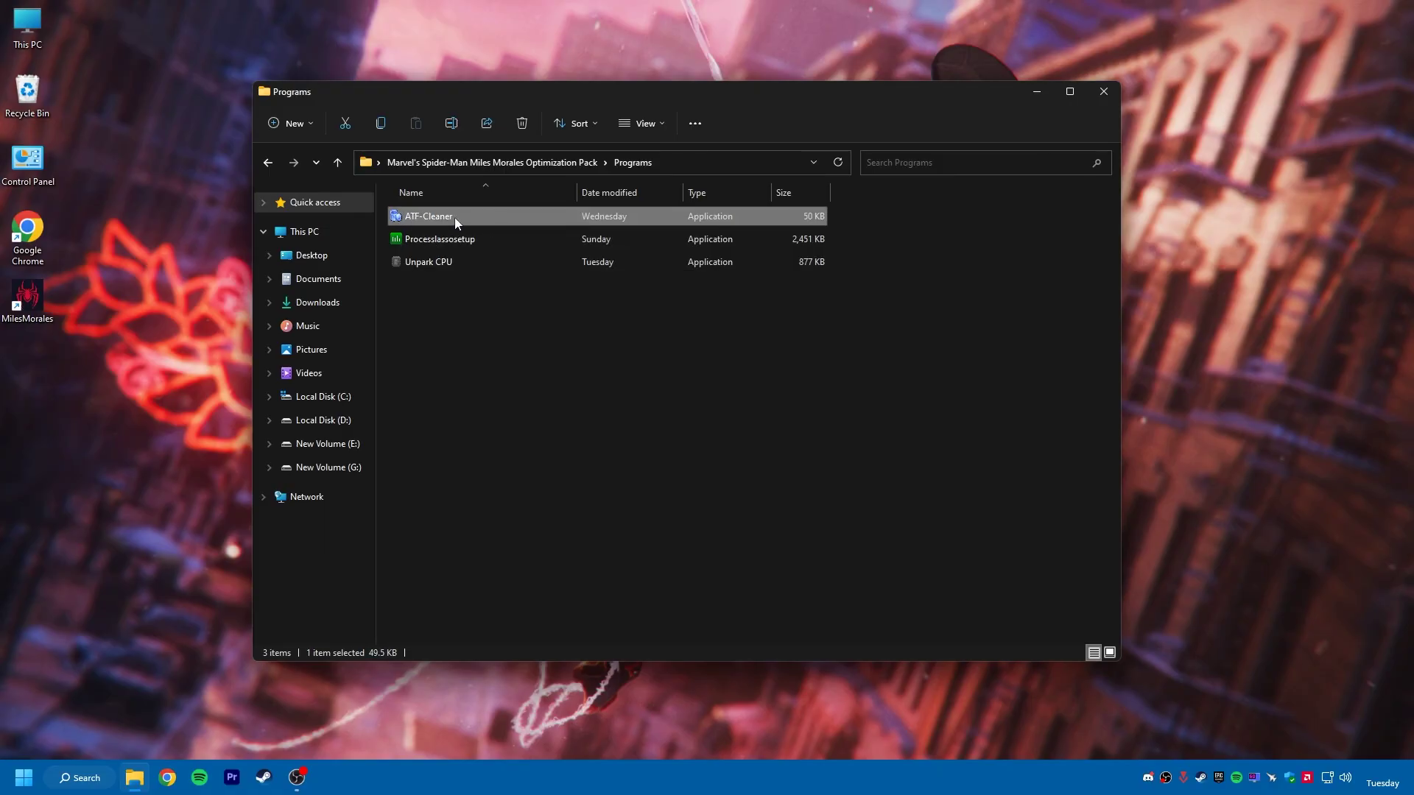
double_click(454, 218)
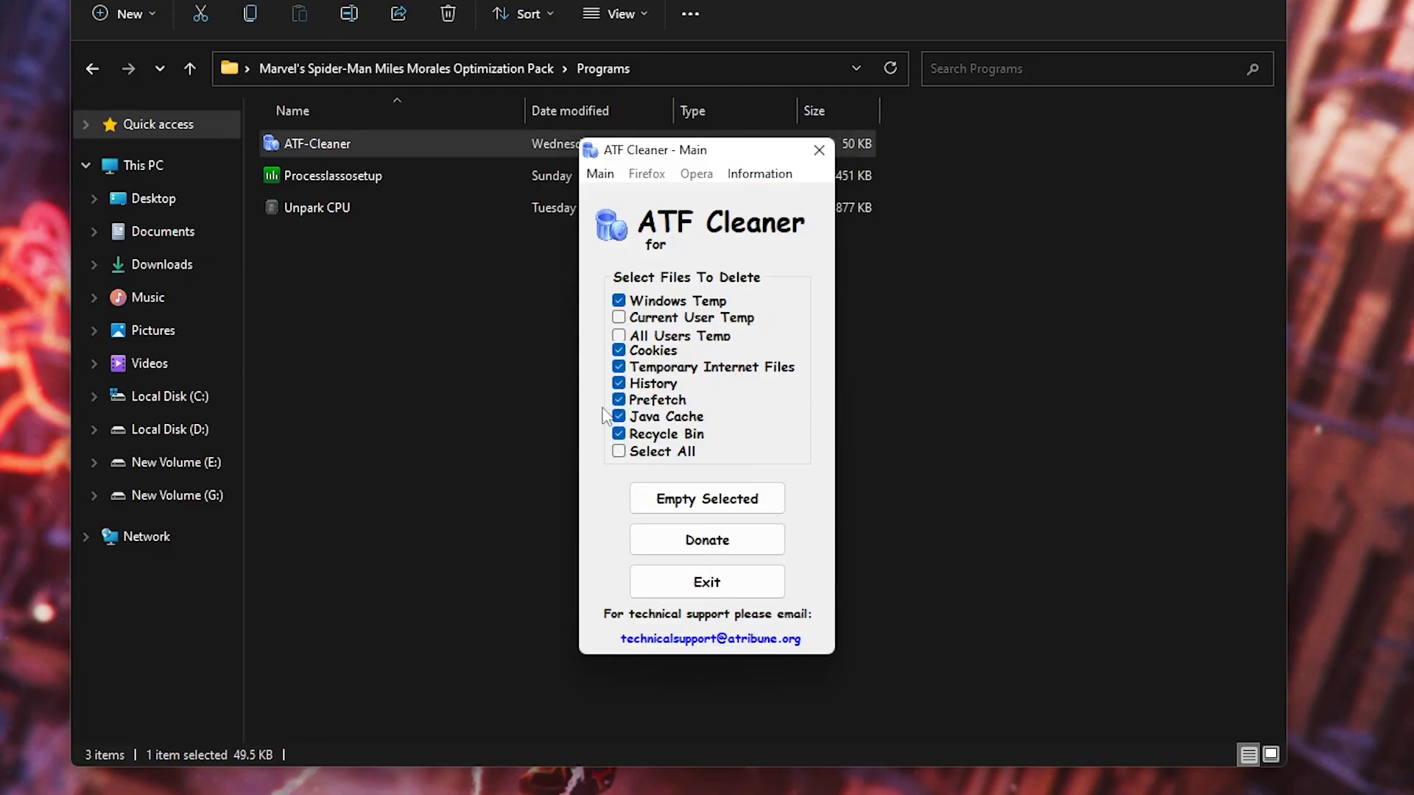
click(714, 500)
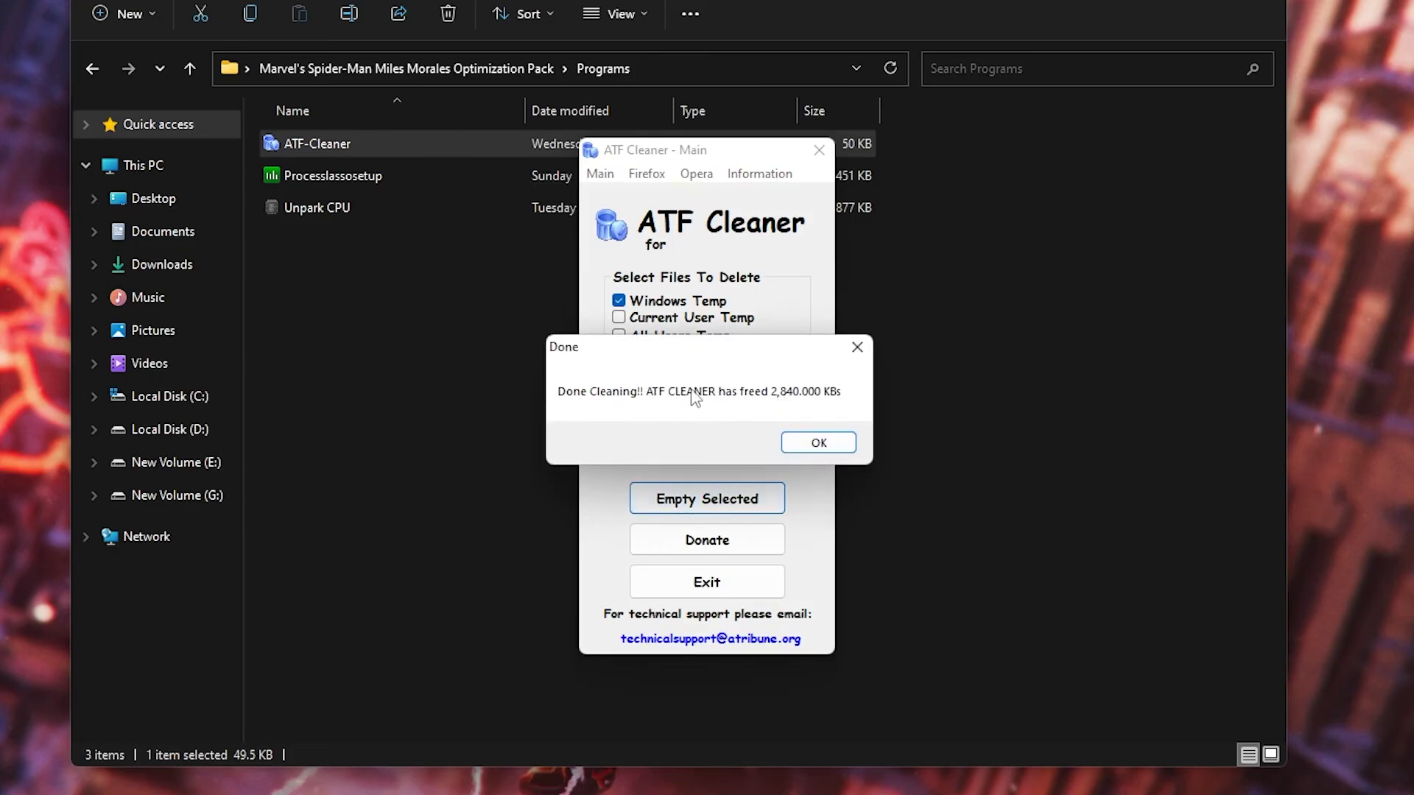
click(818, 443)
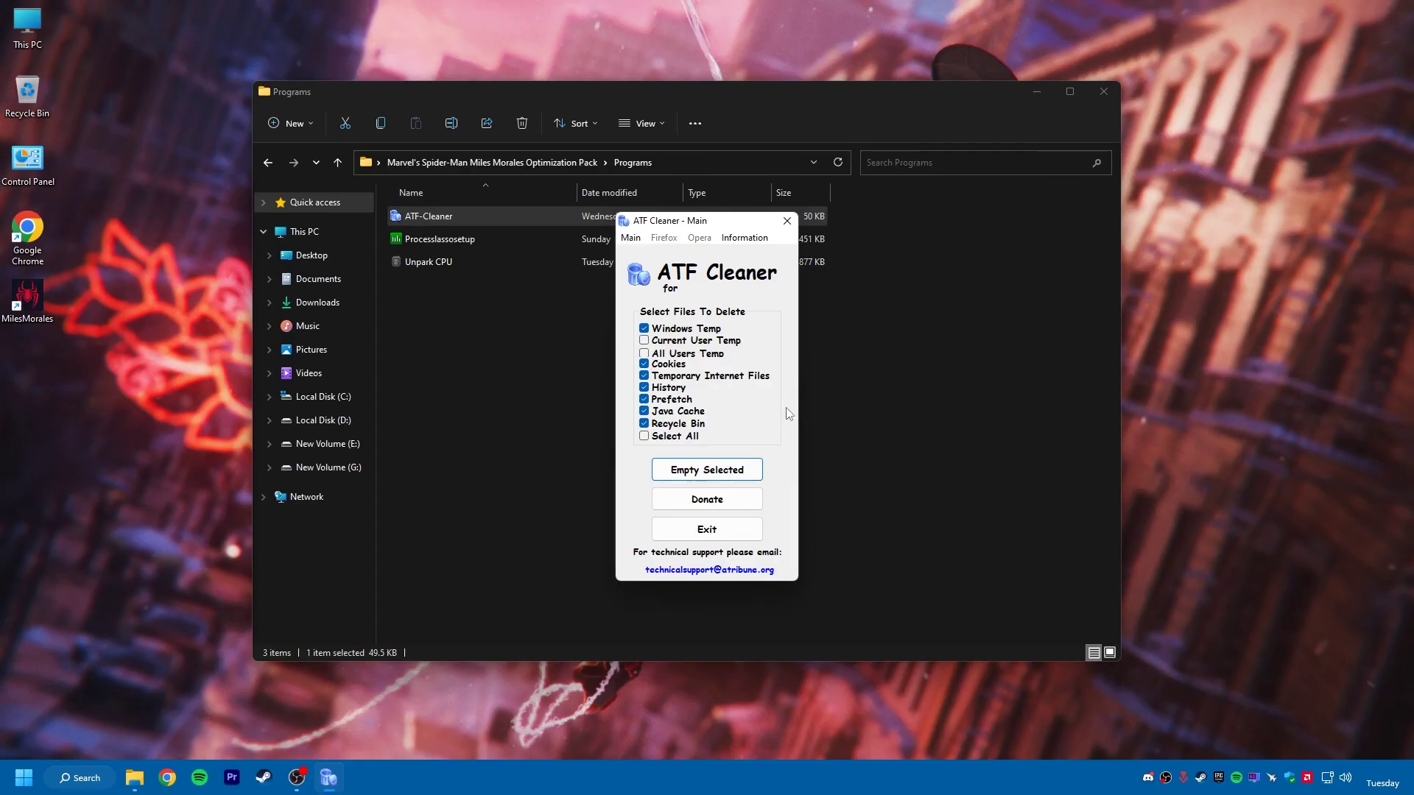
click(786, 222)
Step: Install Process Lasso from Processlassosetup in English with the default components and let it launch
double_click(467, 240)
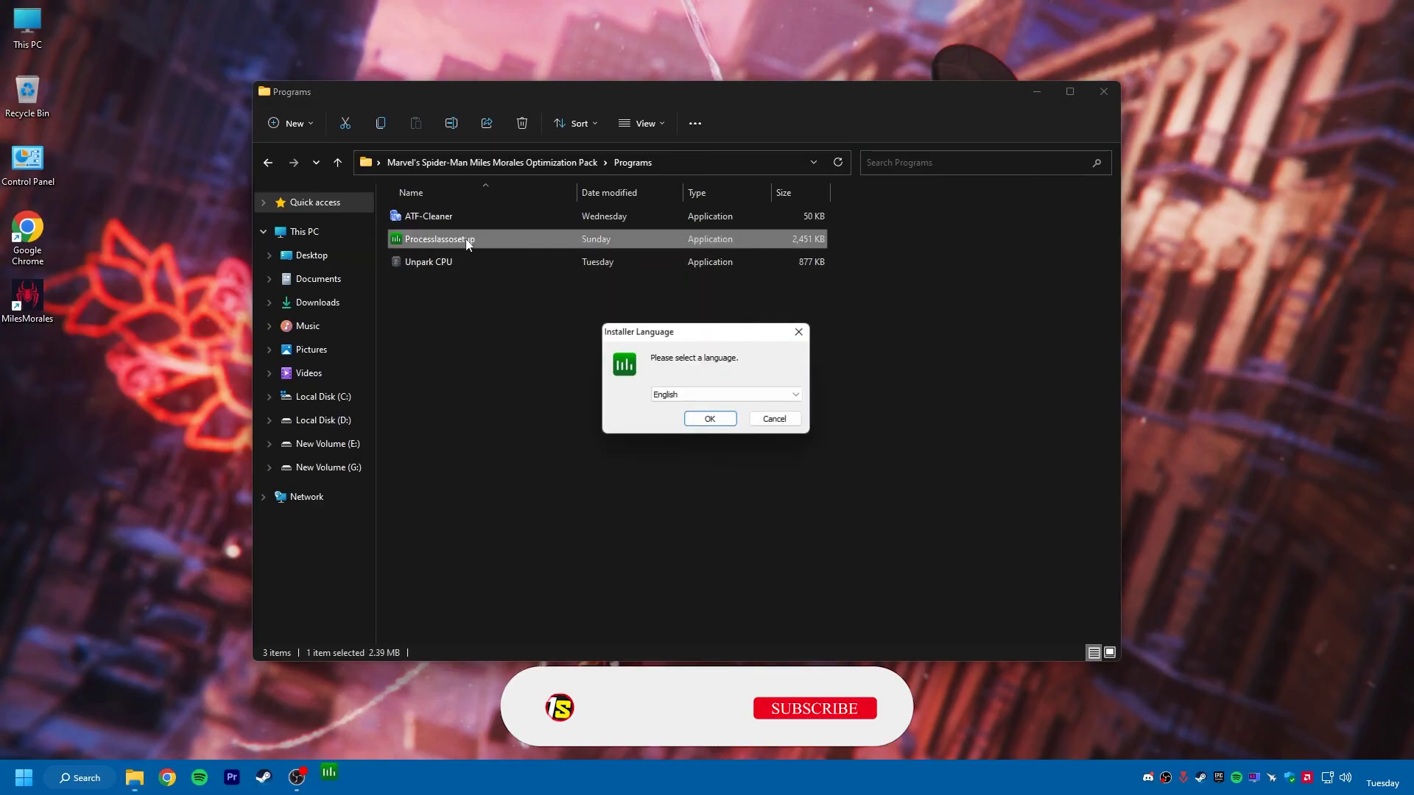
click(709, 418)
click(775, 506)
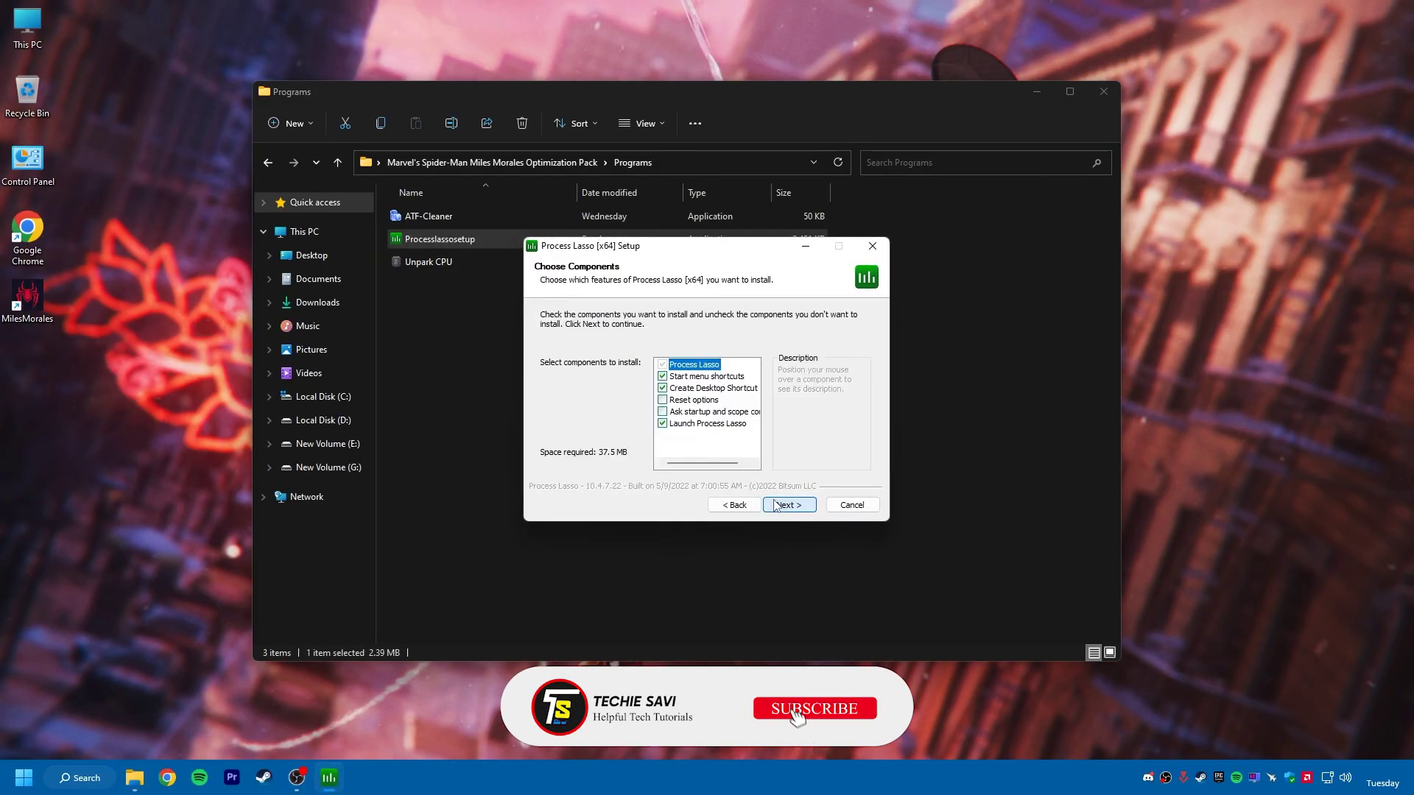
click(777, 505)
click(782, 507)
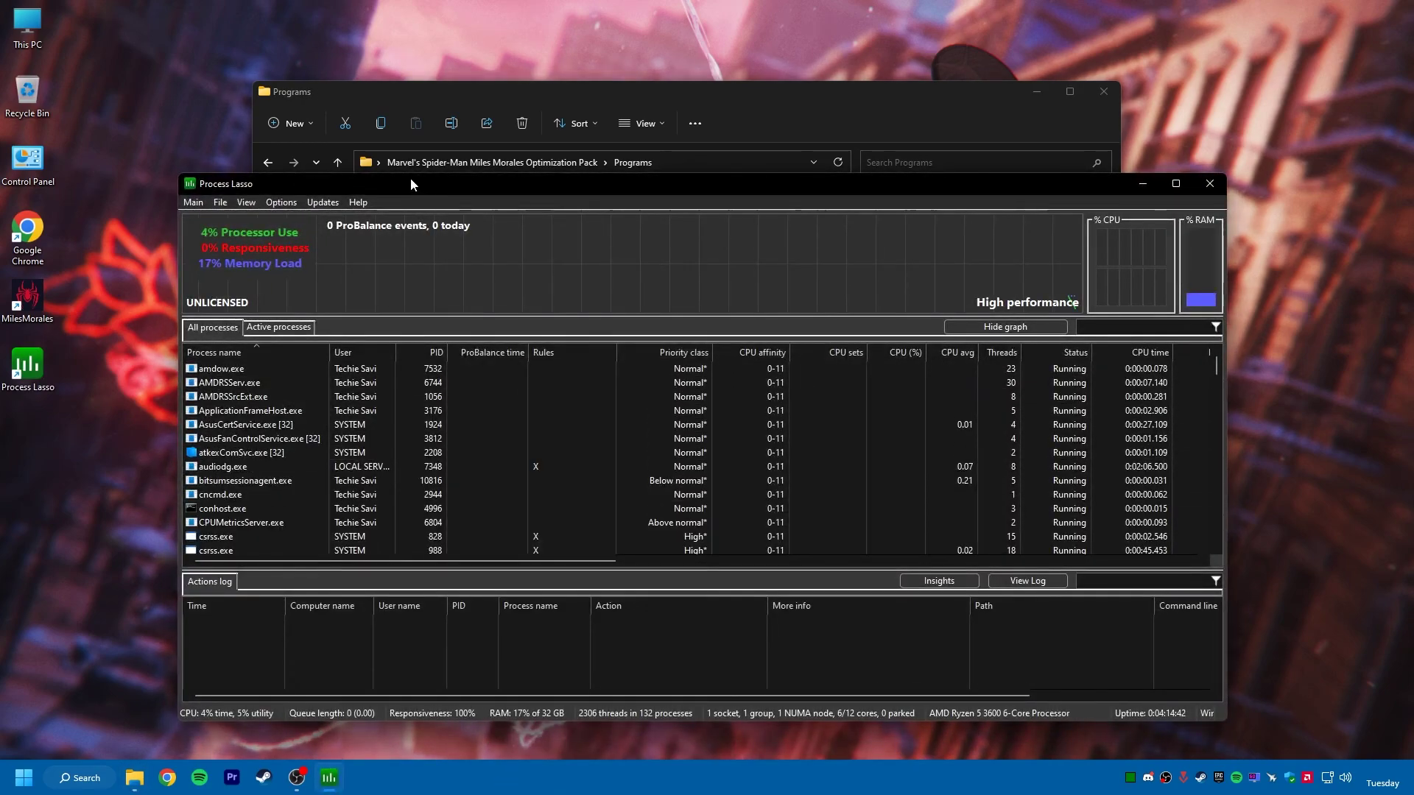
Step: Minimize the Programs folder, move the Process Lasso window higher on the desktop and minimize it as well
drag(411, 184, 410, 137)
click(1036, 91)
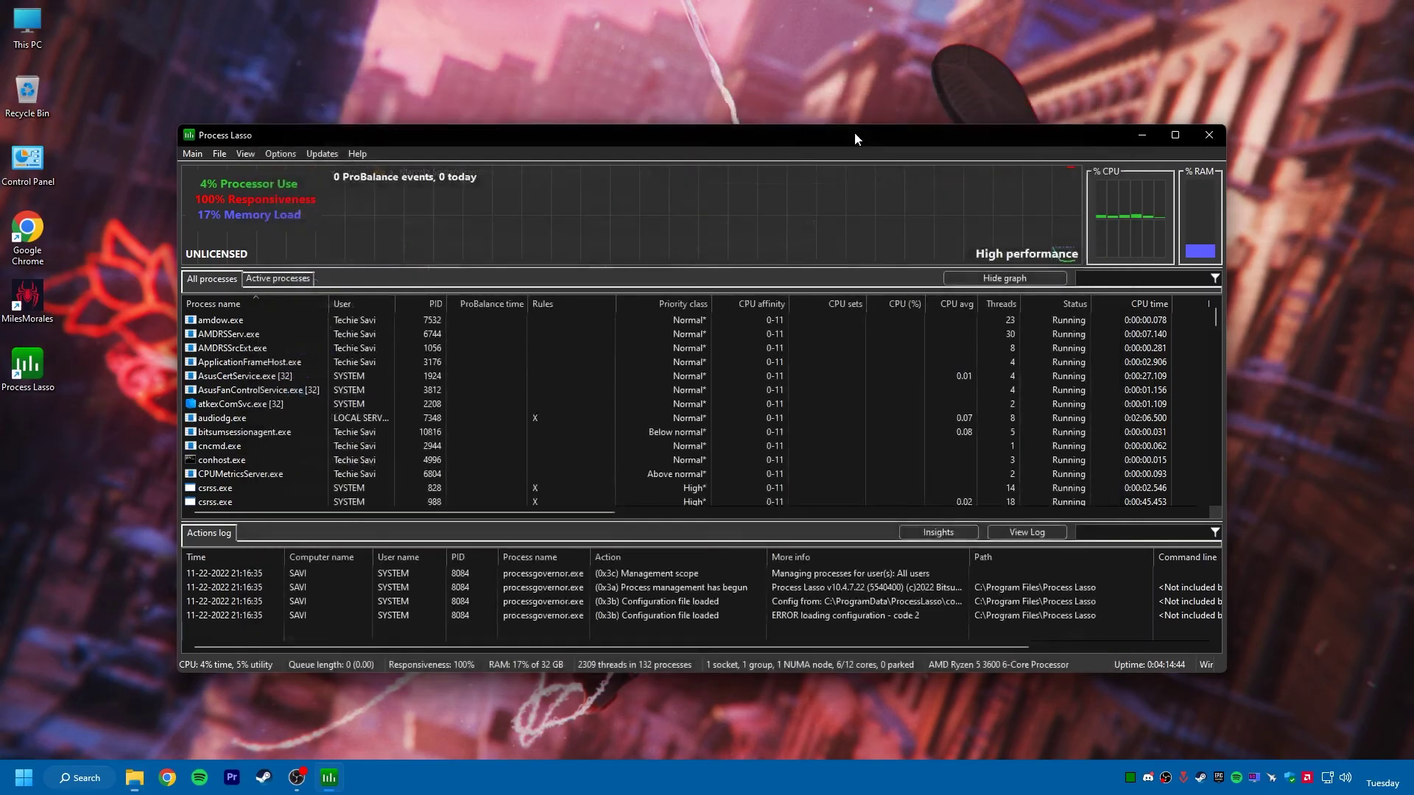
mouse_move(252, 136)
mouse_down()
mouse_move(252, 101)
mouse_move(190, 94)
mouse_move(421, 103)
mouse_move(433, 122)
mouse_move(362, 113)
mouse_up()
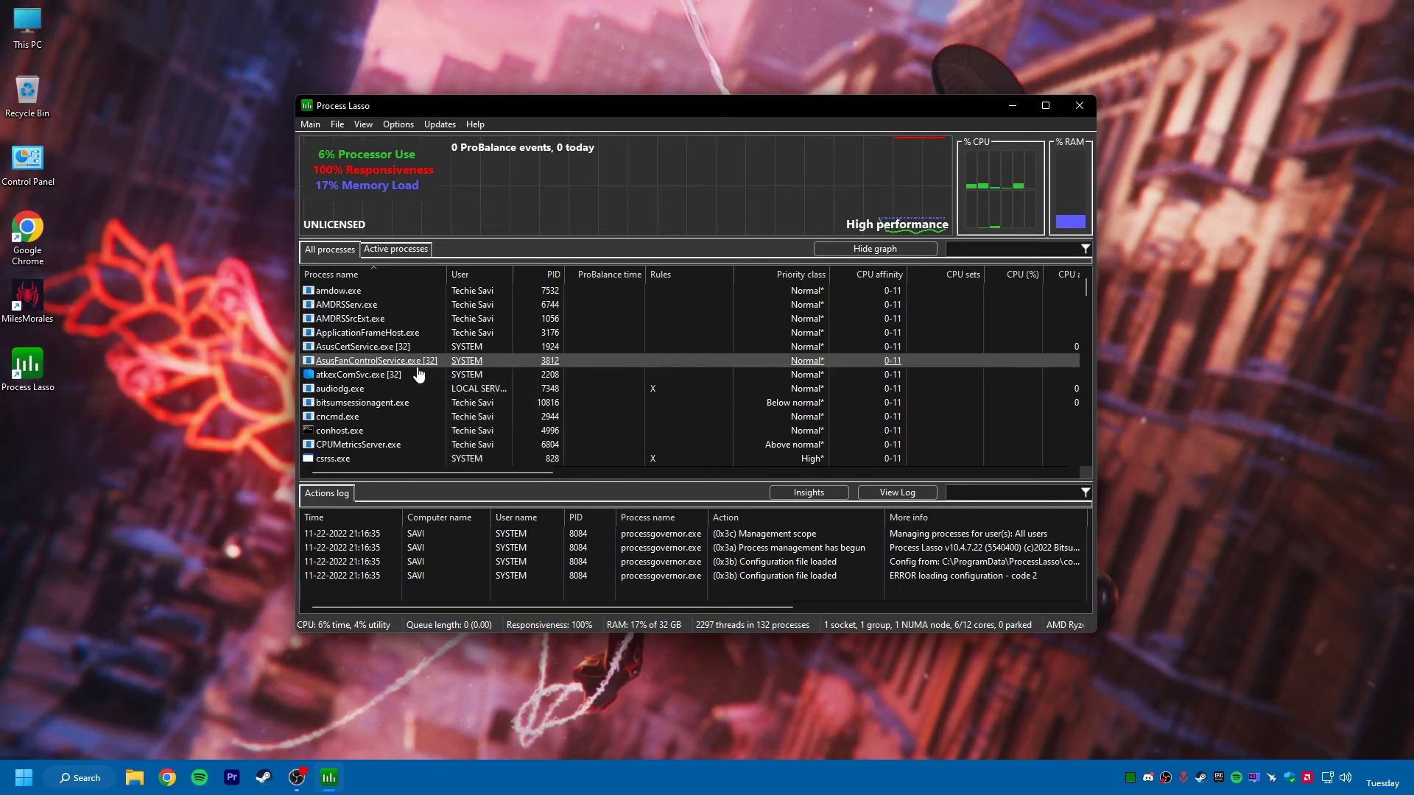
click(1010, 110)
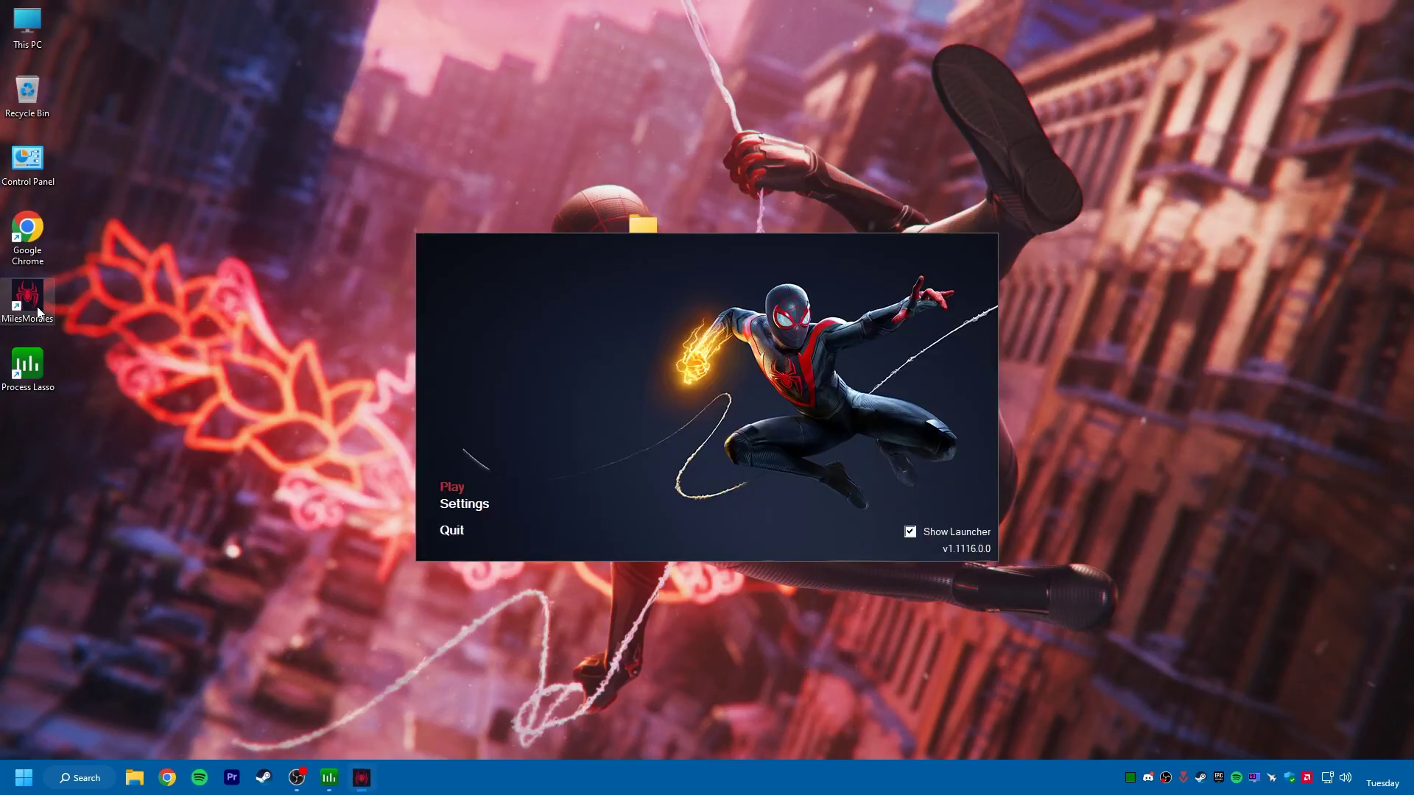
Step: Start Miles Morales from its launcher and open the in-game Display and Graphics settings
click(448, 487)
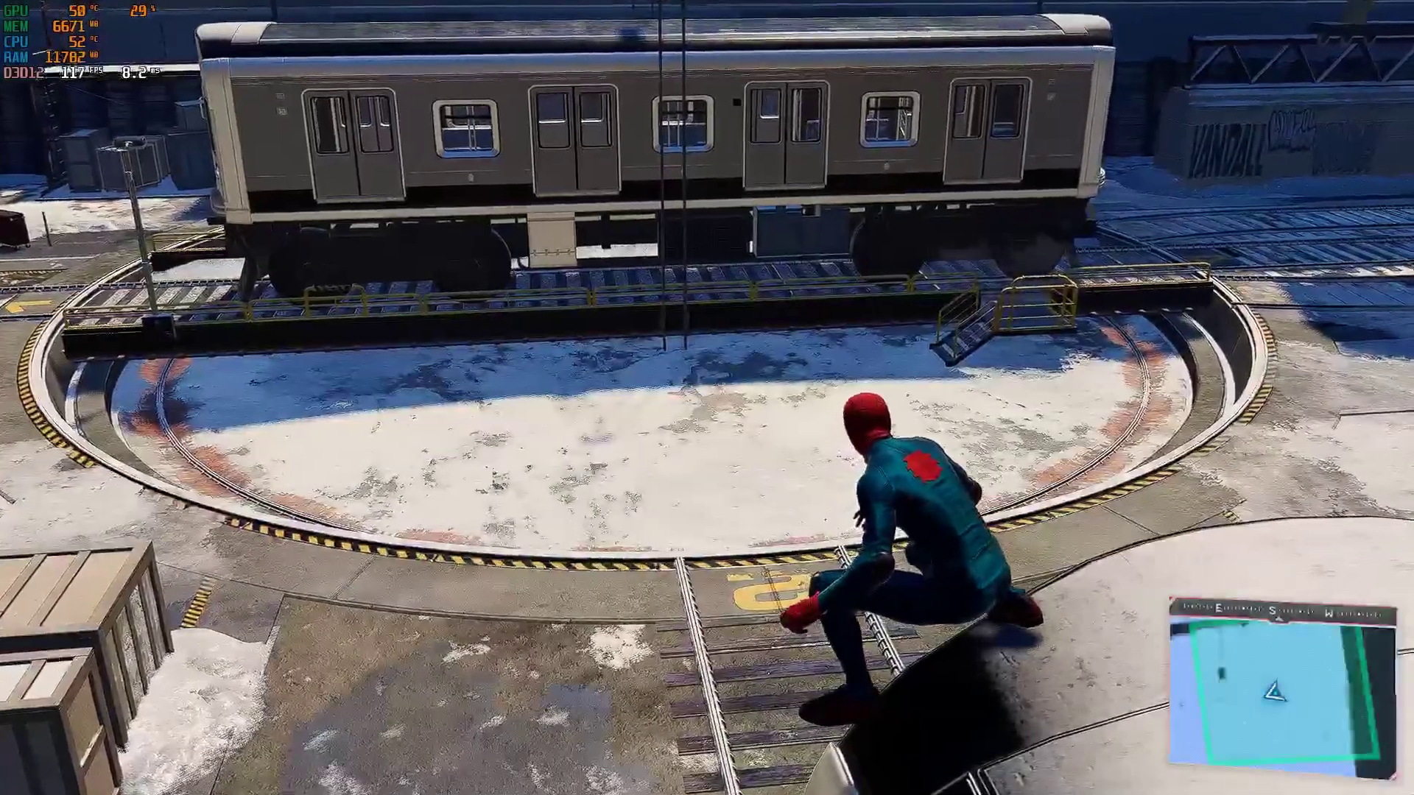
key(space)
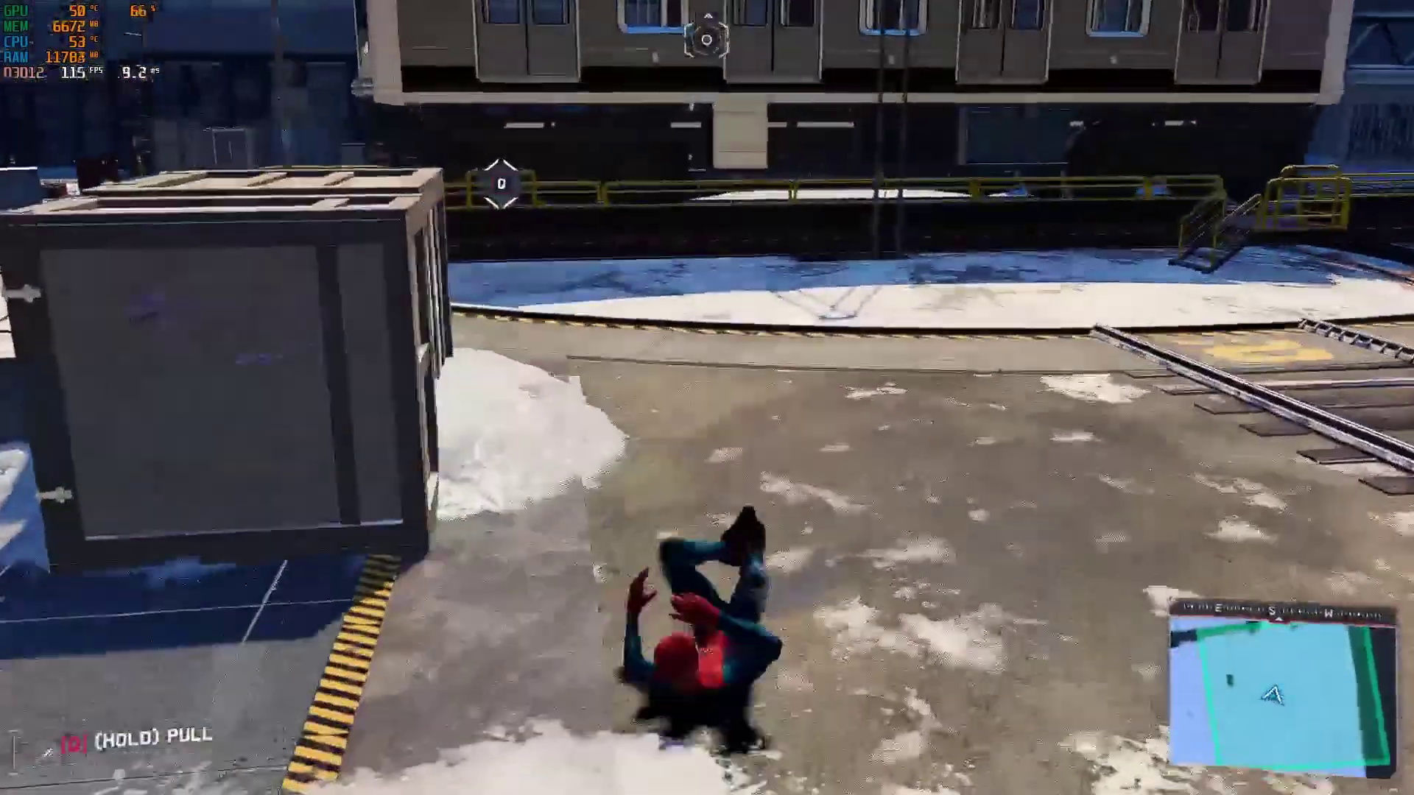
key(Escape)
click(187, 605)
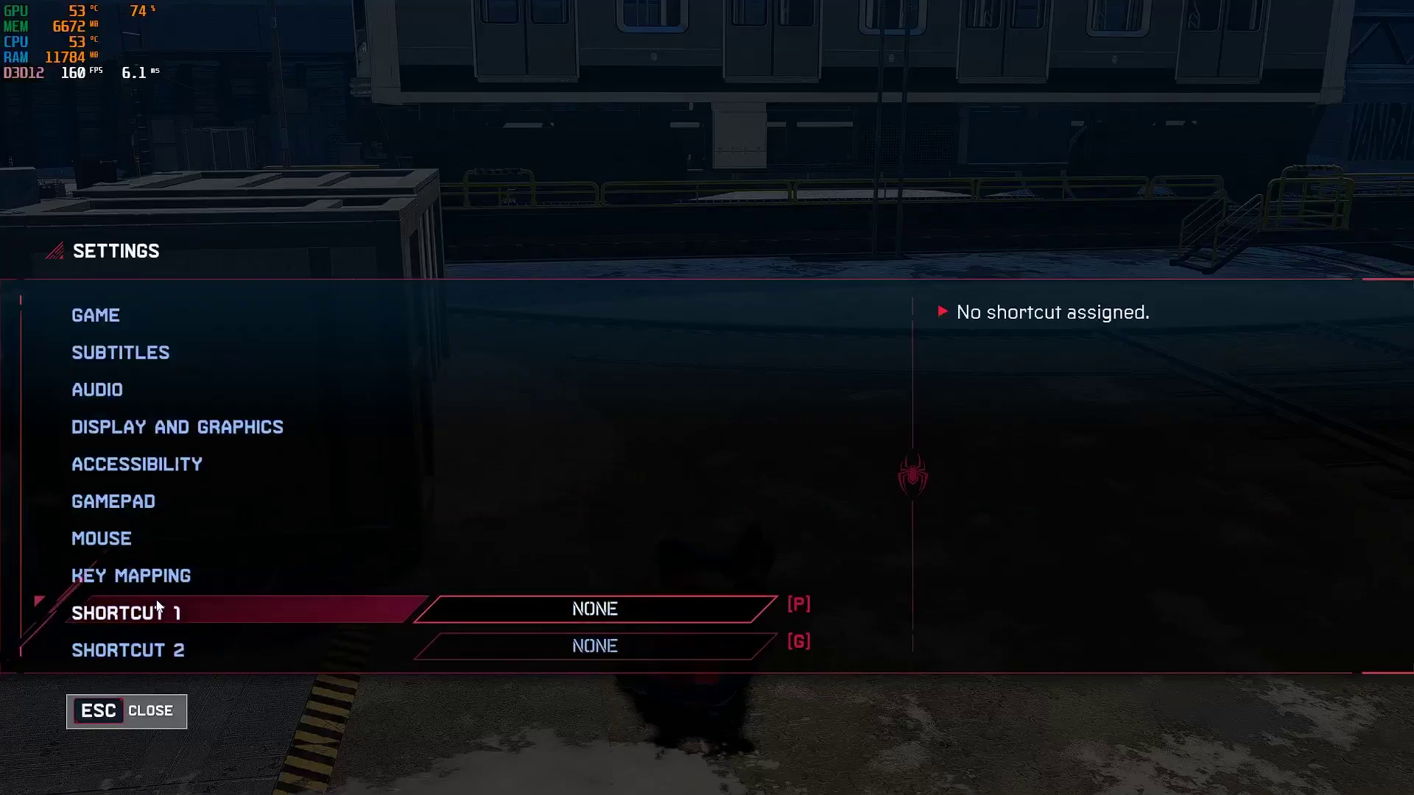
click(177, 427)
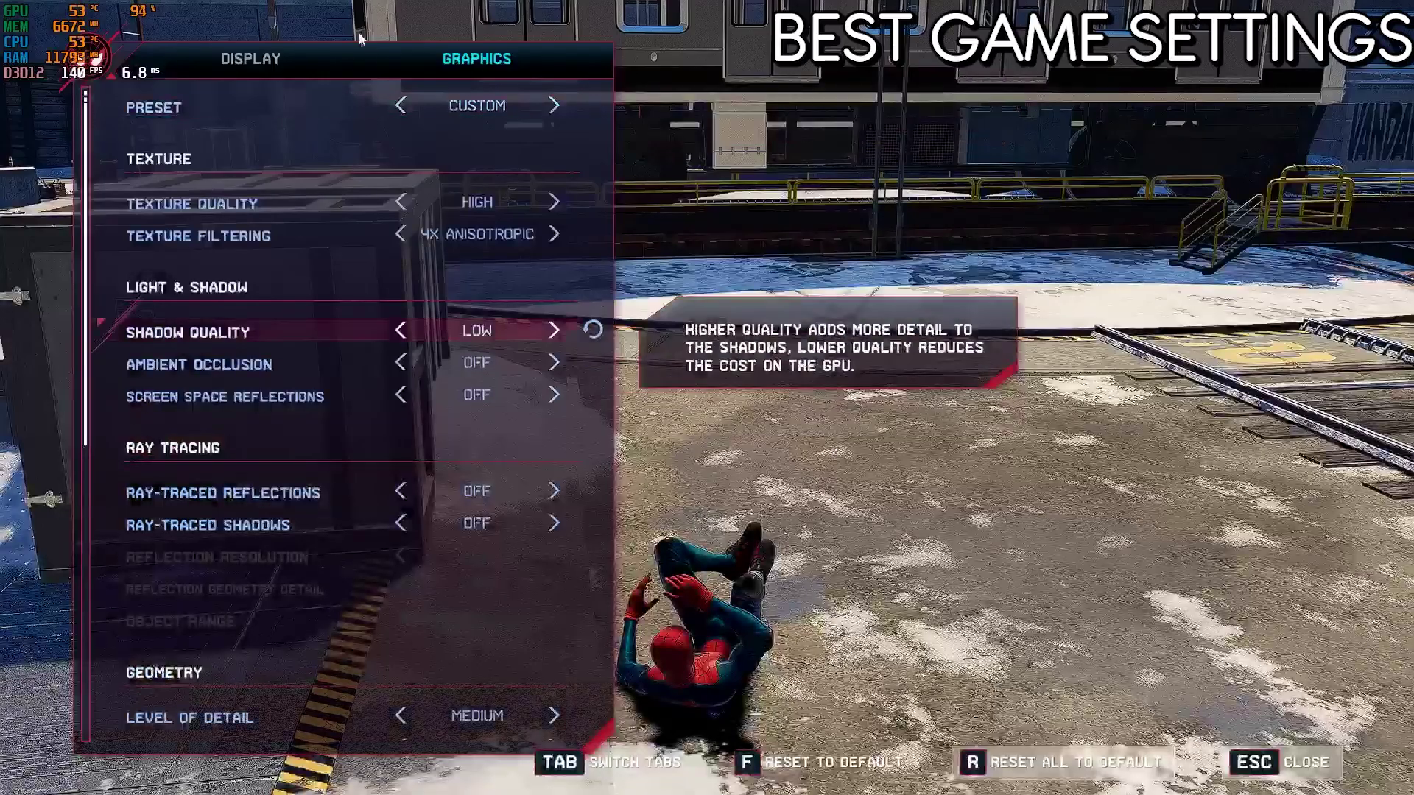
Step: Try the VSync, Upscale Sharpness and Dynamic Resolution Scaling options in the display settings, returning them to Off, 5 and 144
click(250, 58)
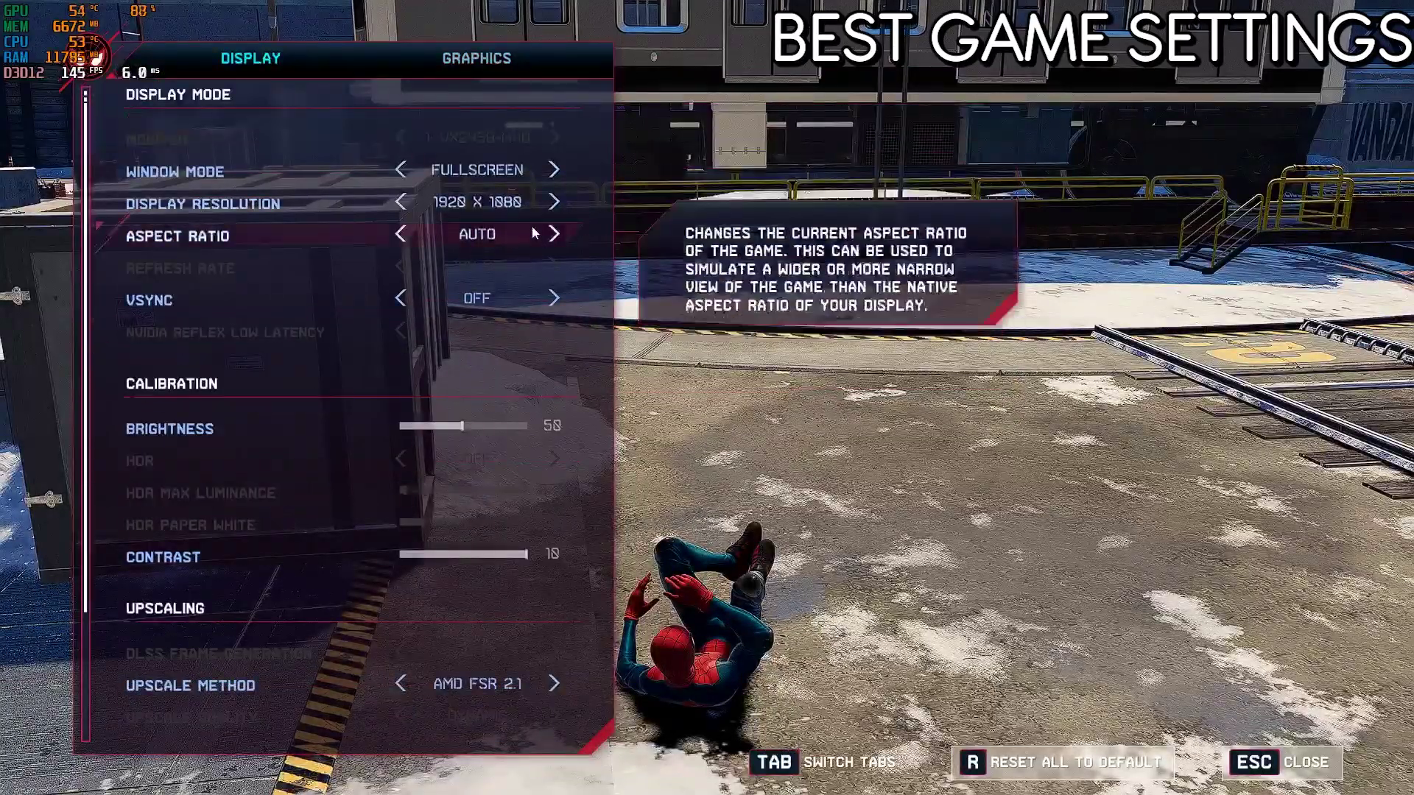
click(399, 241)
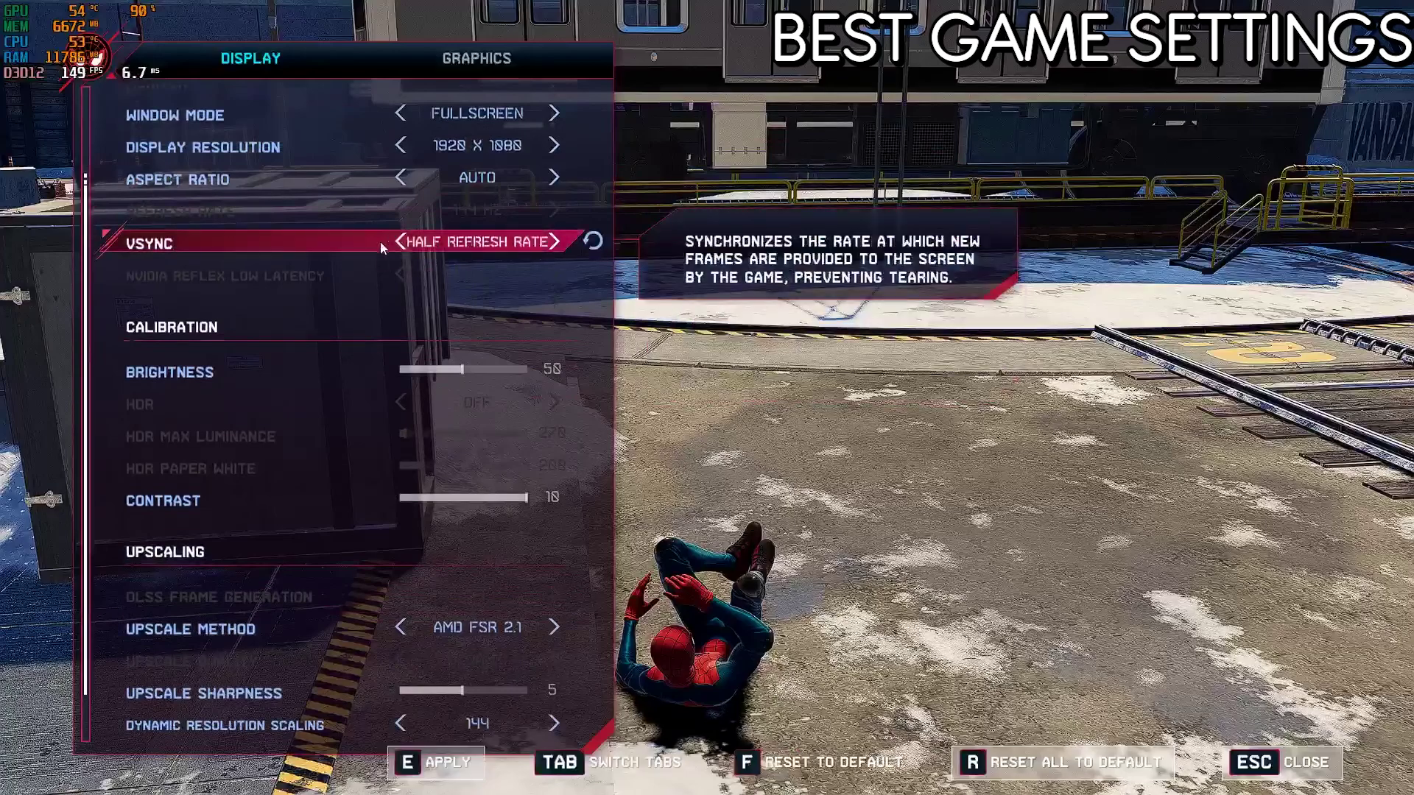
click(554, 243)
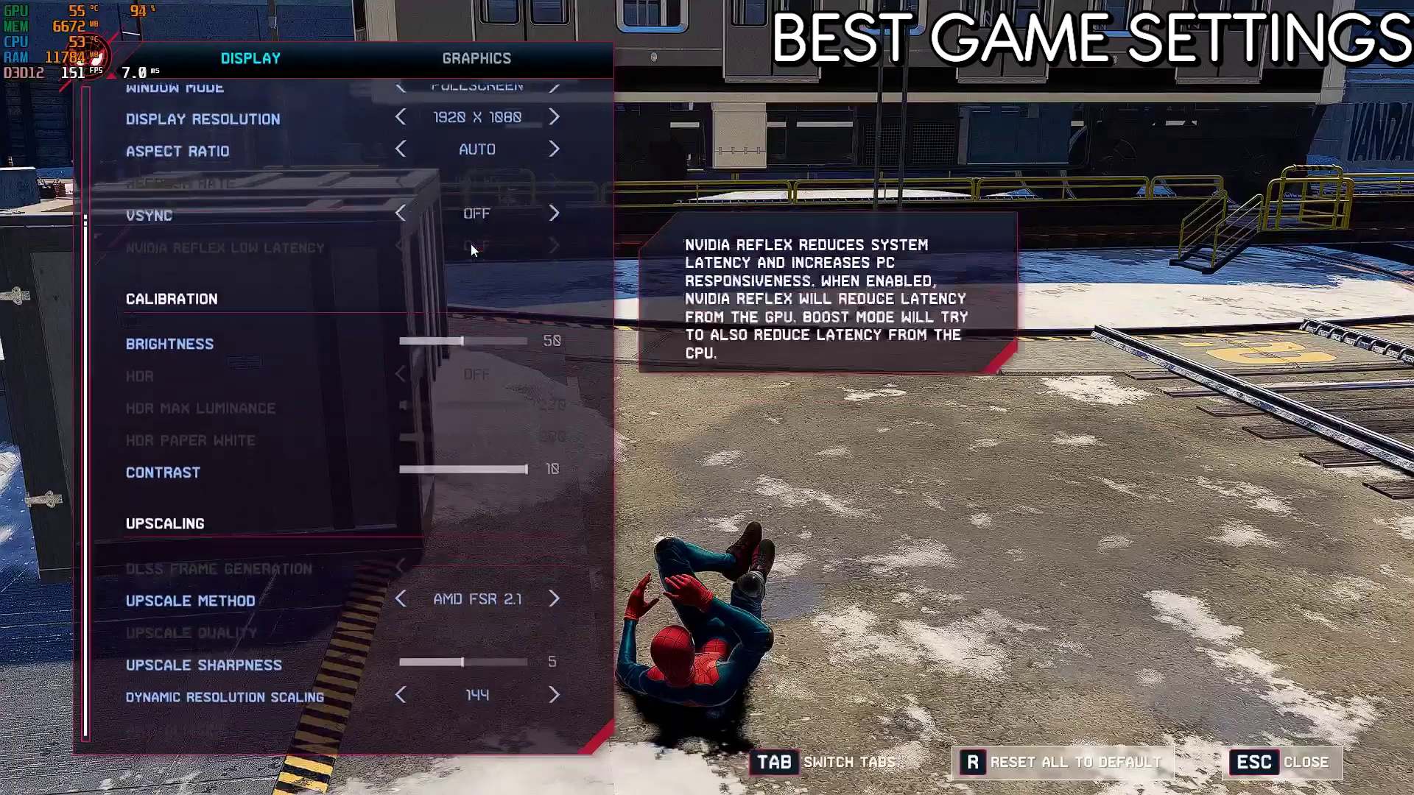
click(478, 664)
click(463, 669)
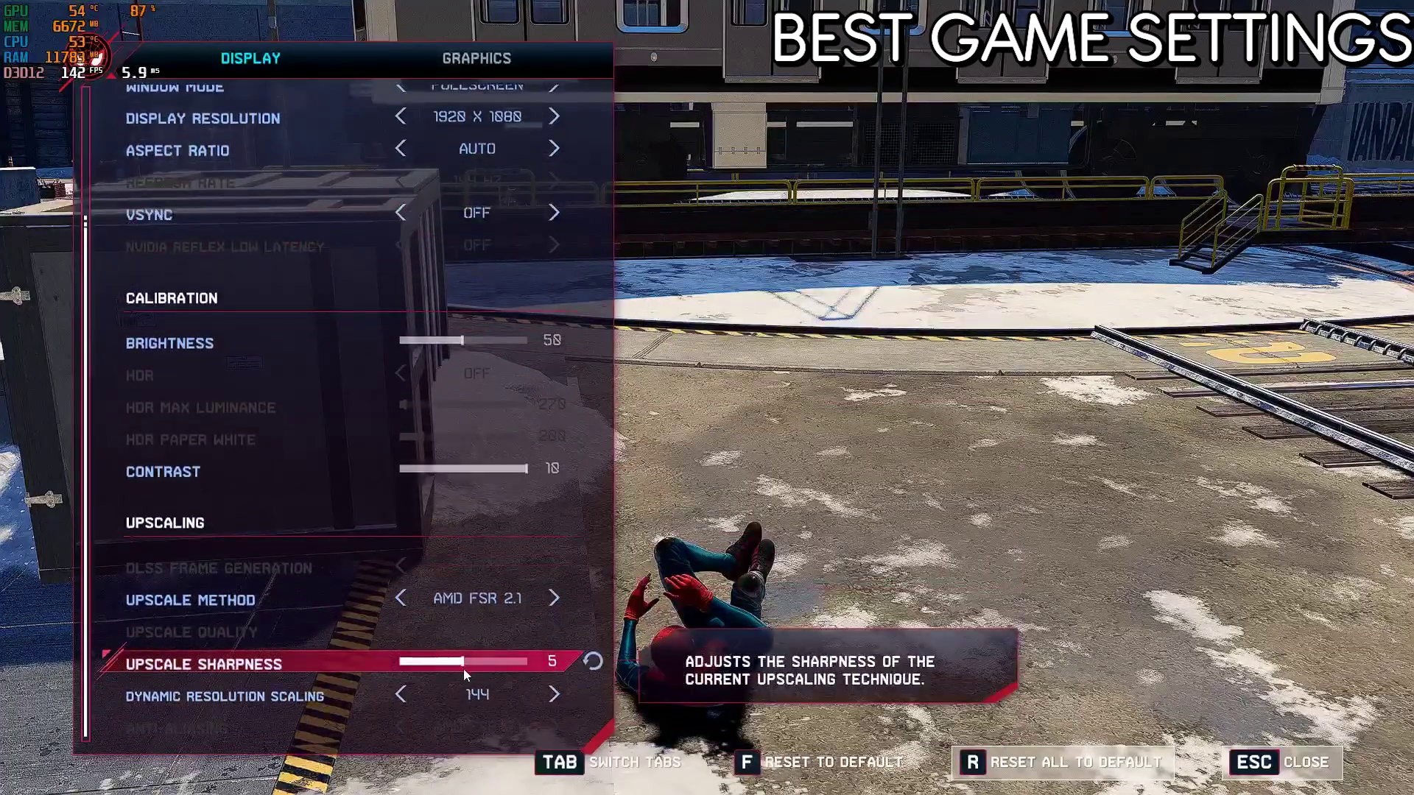
click(542, 695)
click(409, 695)
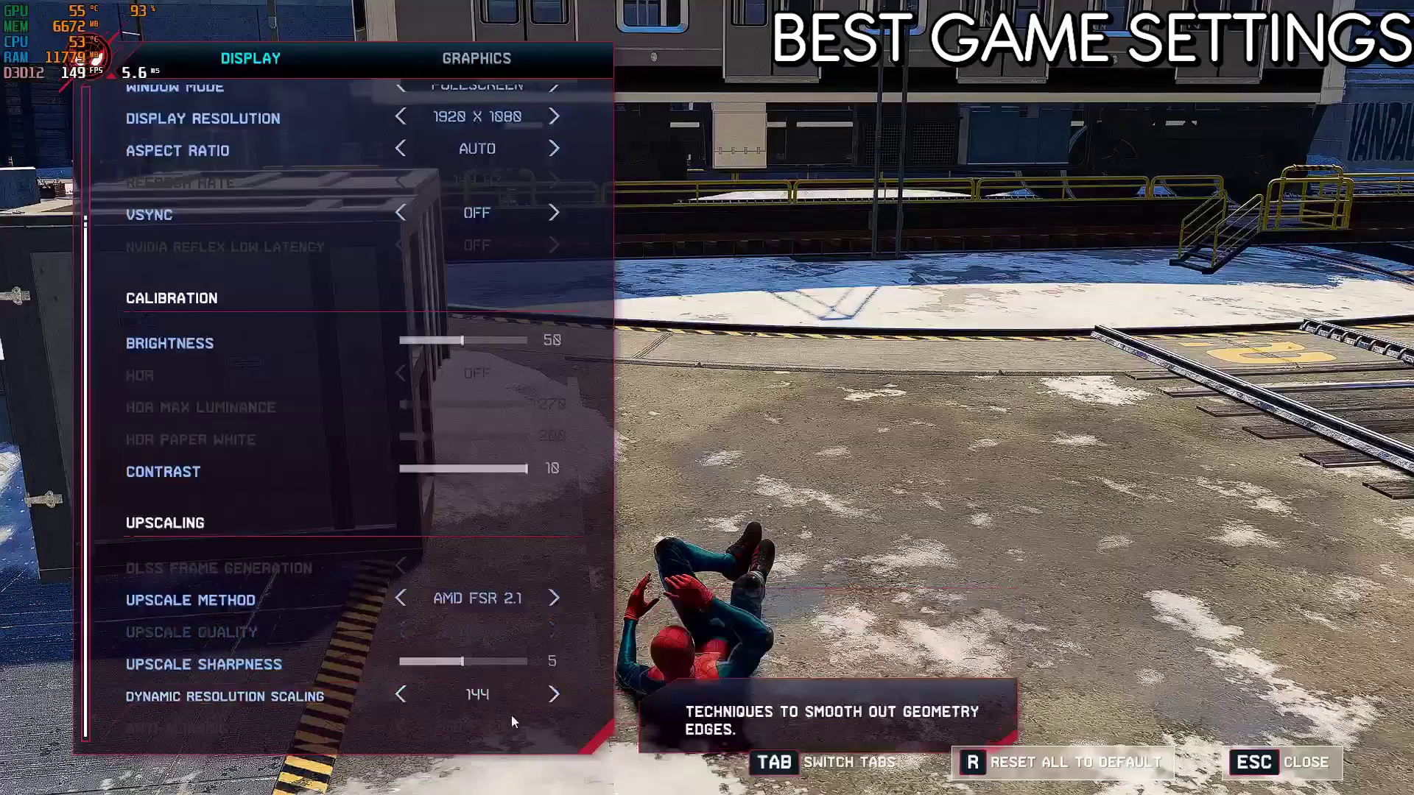
Step: Try Very High texture quality in the graphics settings, returning Texture Quality to High and Texture Filtering to 4X Anisotropic
click(445, 73)
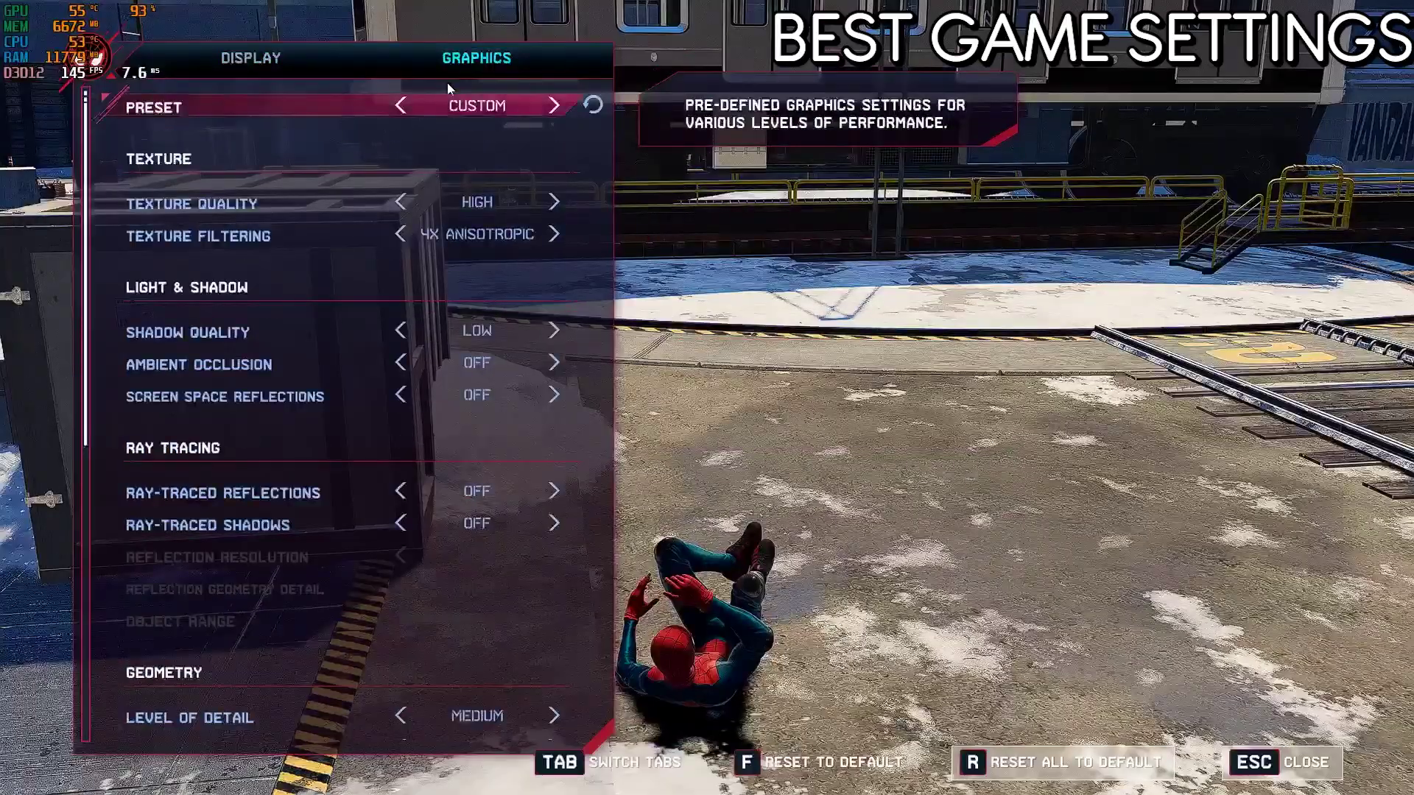
click(554, 201)
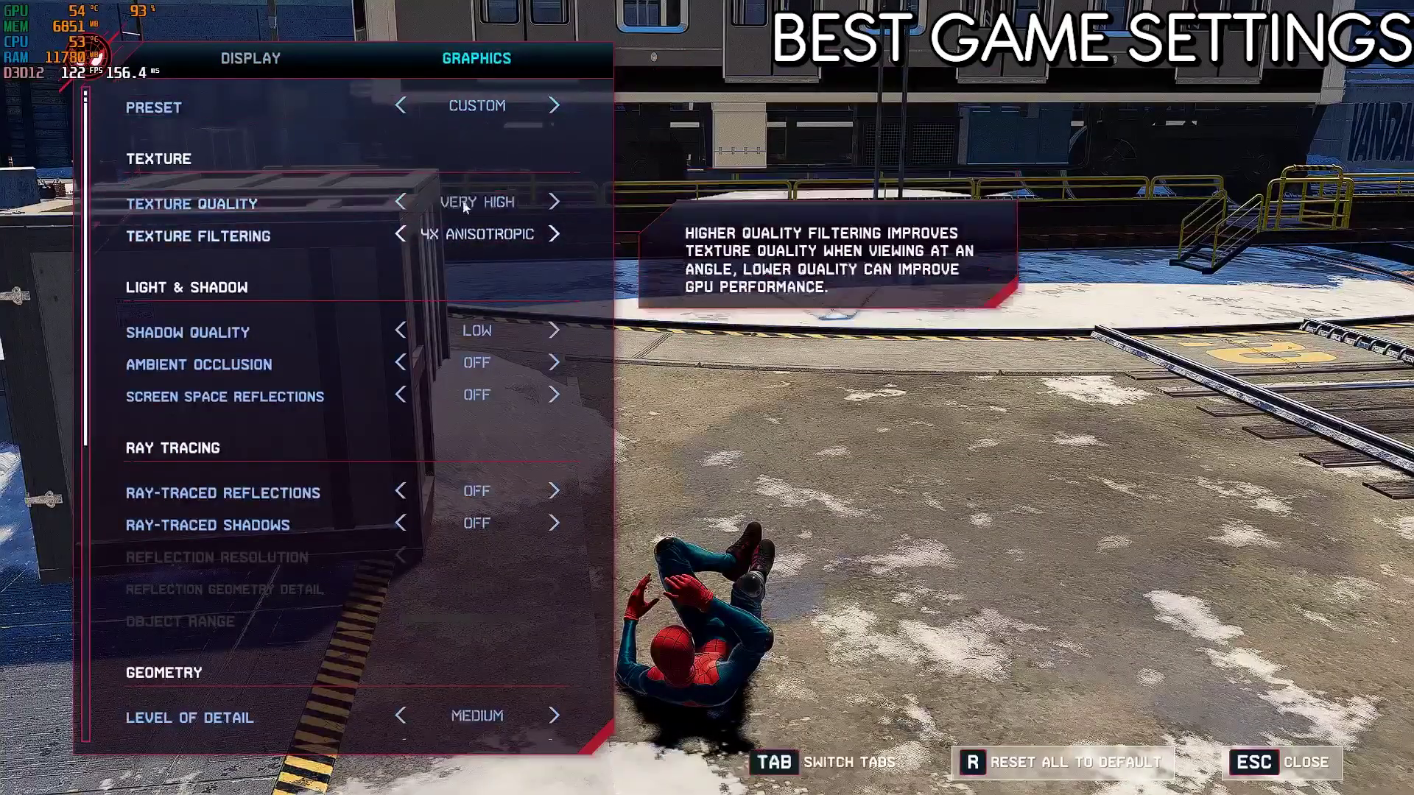
key(Left)
key(Right)
scroll(442, 238, down, 1)
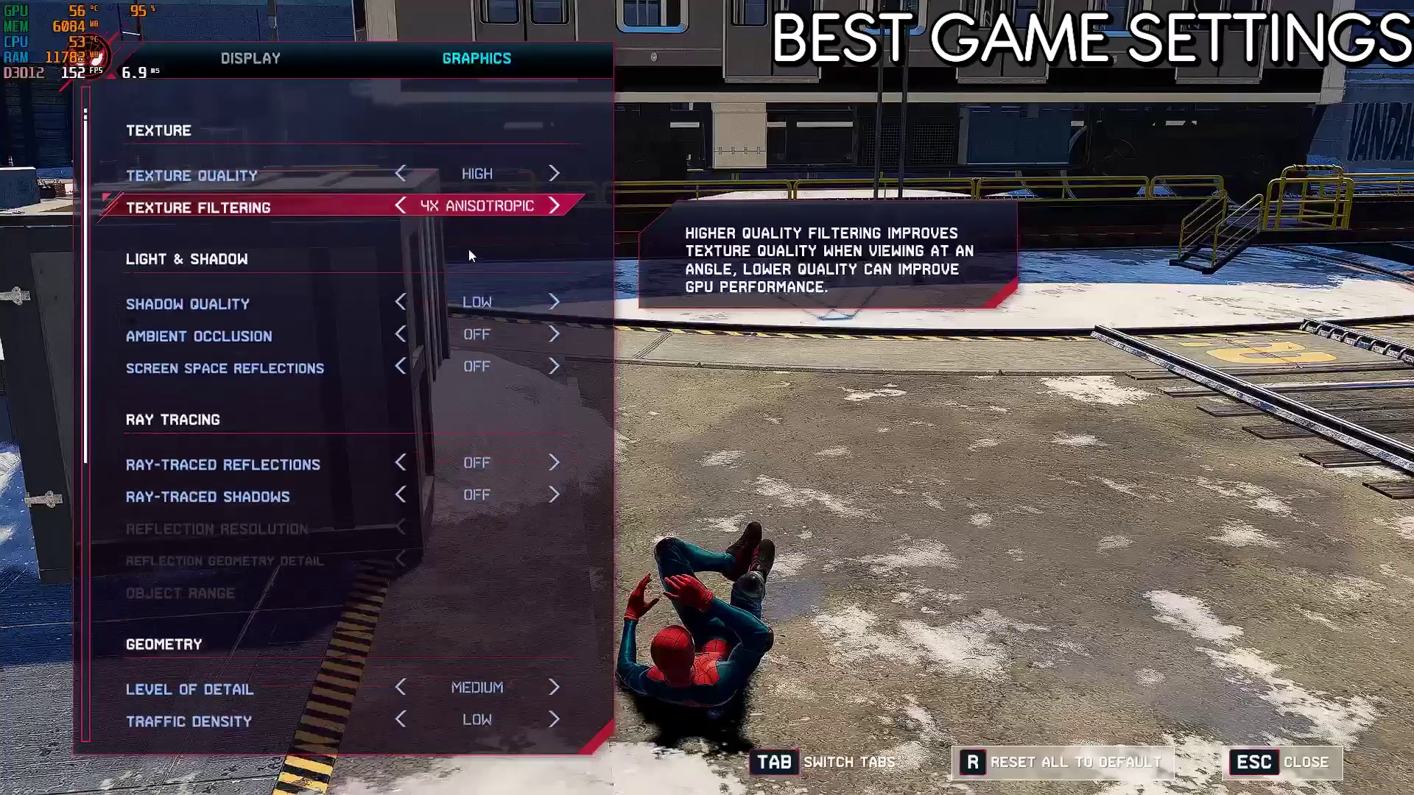
Step: Try other shadow and geometry options, returning Shadow Quality and Crowd Density to Low, and review the camera effects
click(554, 255)
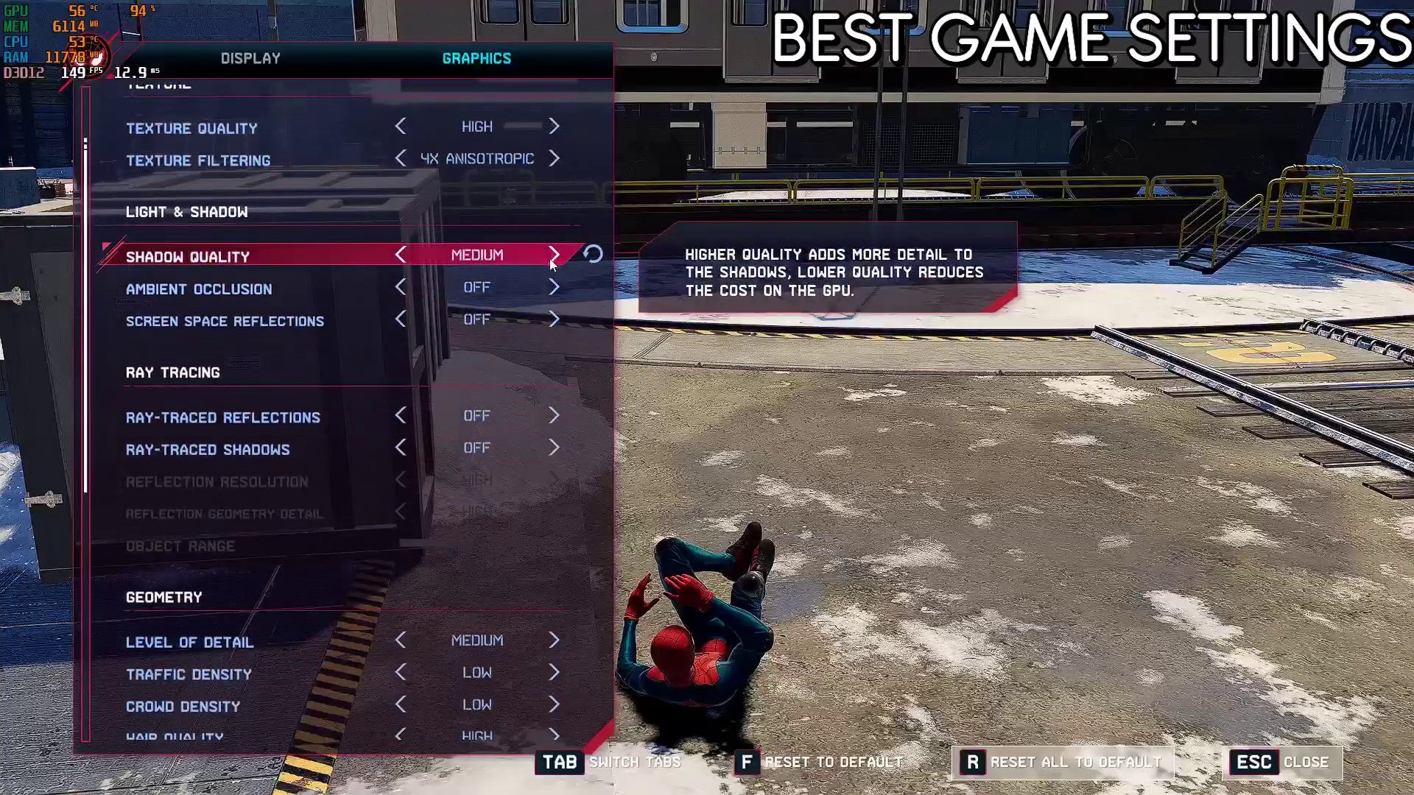
scroll(500, 294, down, 1)
scroll(508, 618, down, 1)
click(401, 518)
scroll(488, 526, down, 2)
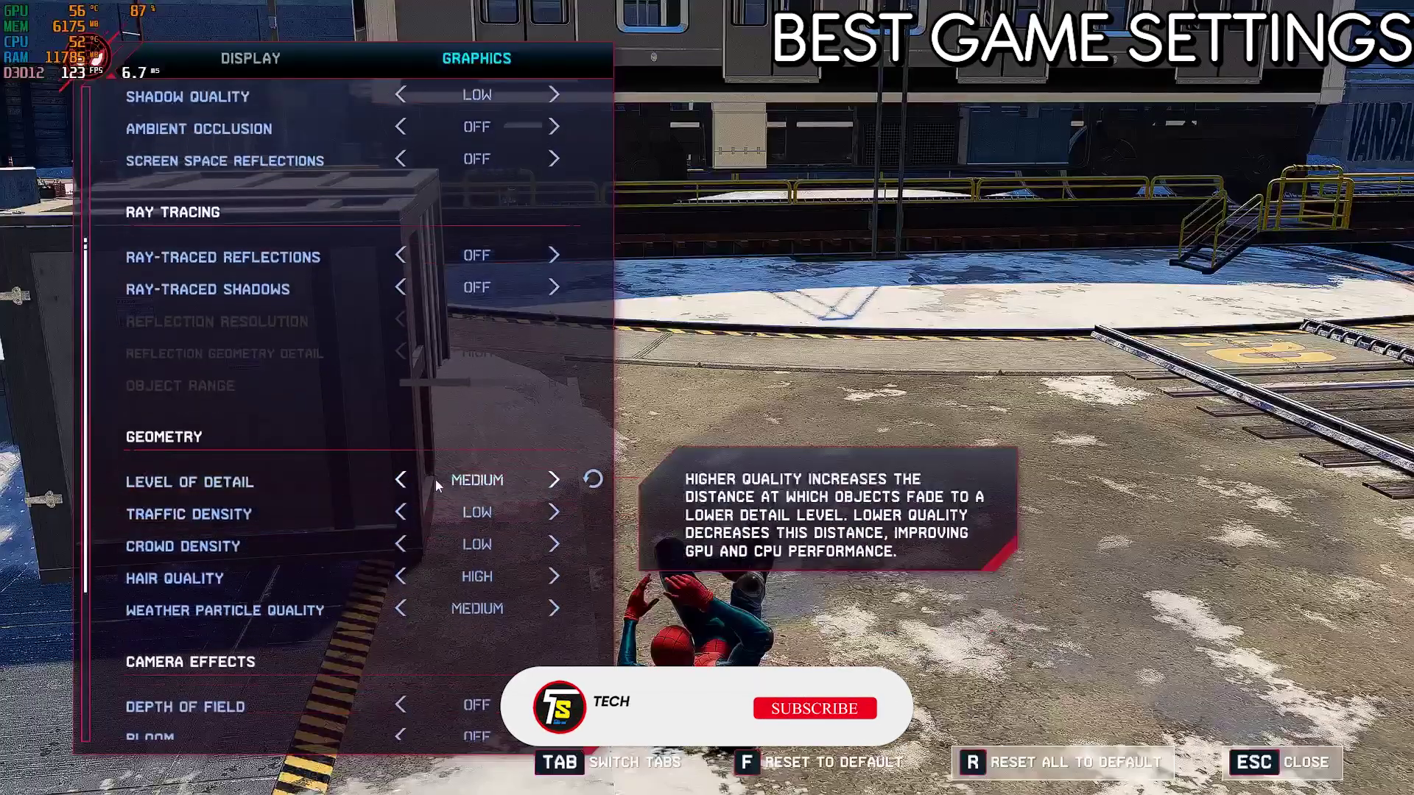
click(556, 548)
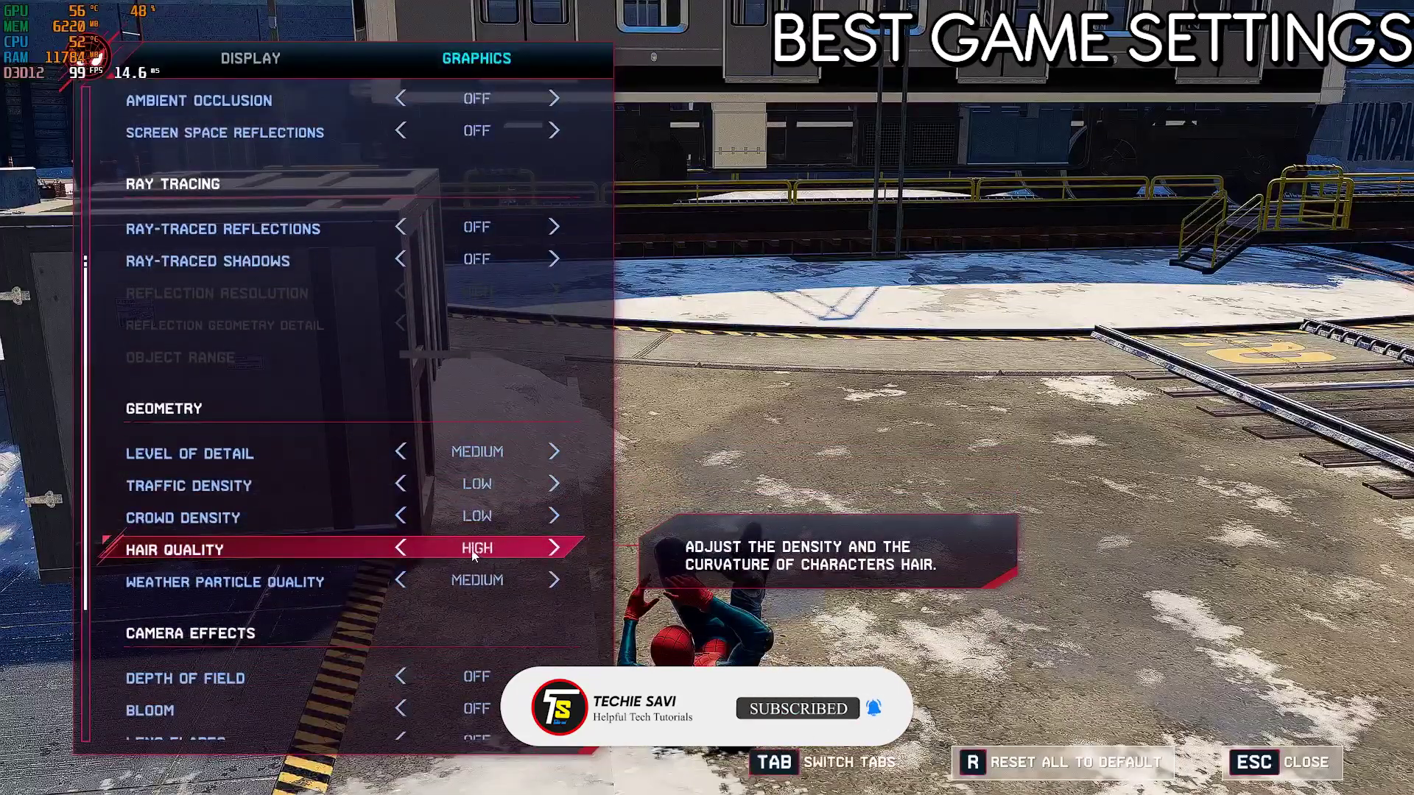
scroll(465, 556, down, 5)
scroll(471, 656, down, 1)
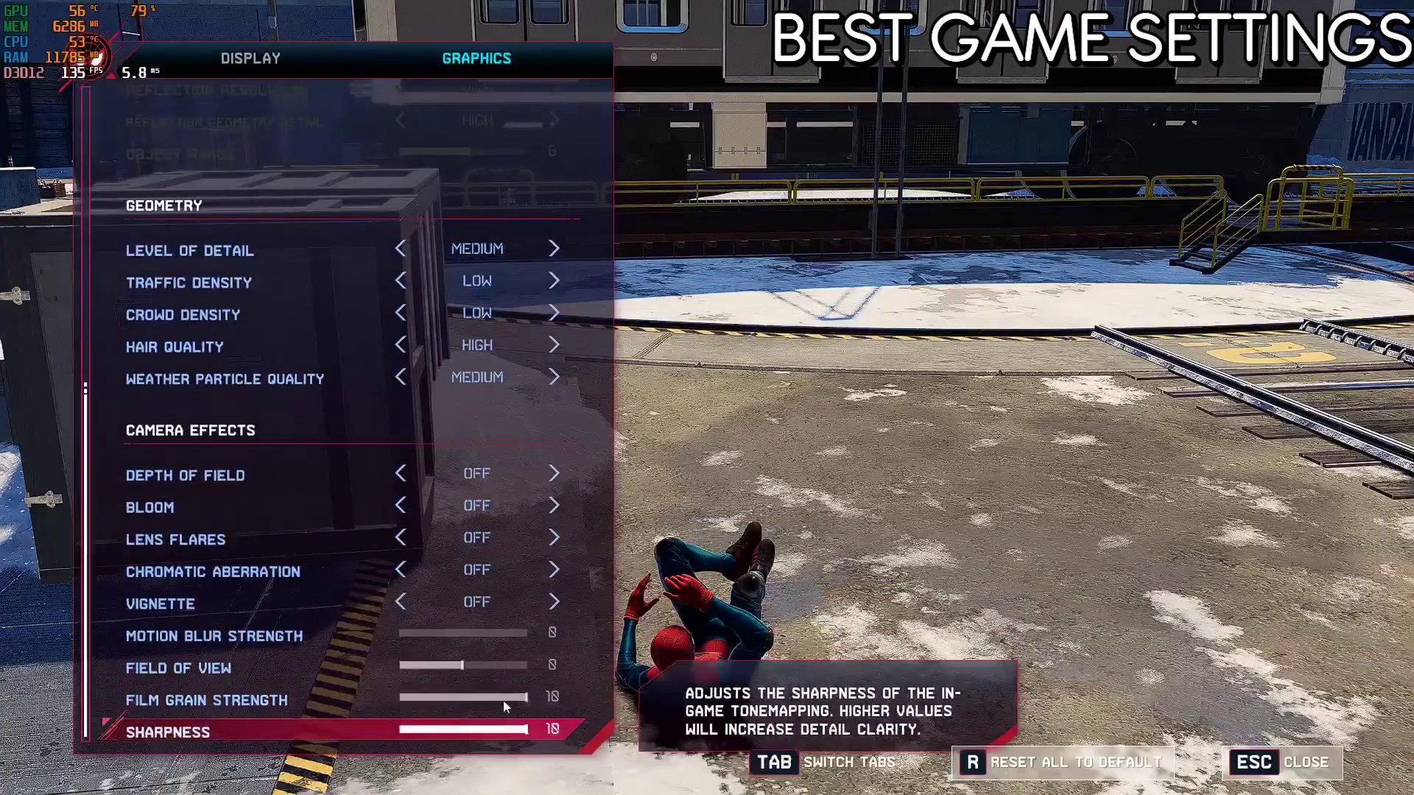
Step: Close the in-game settings to resume play and switch to the Process Lasso window
key(Escape)
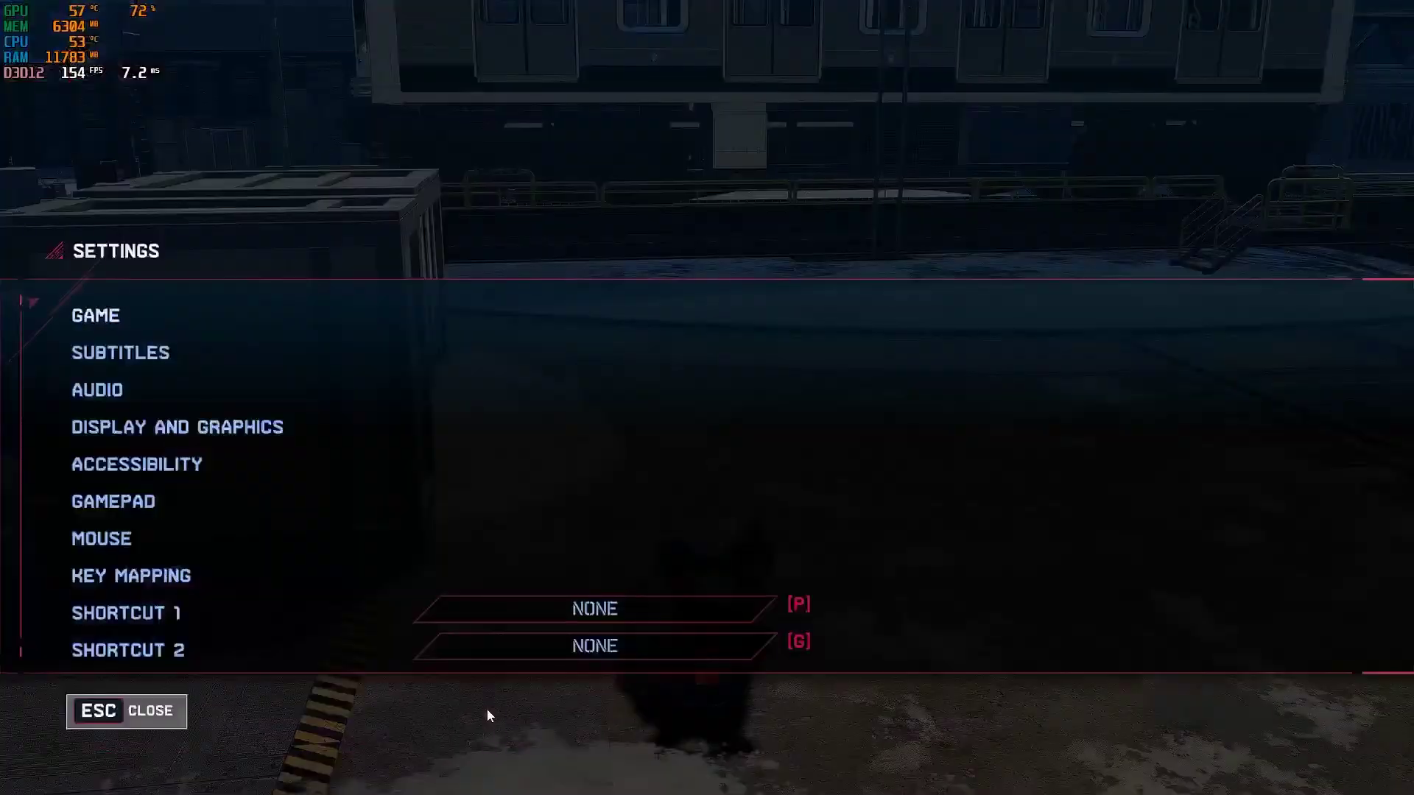
key(Escape)
key(Escape)
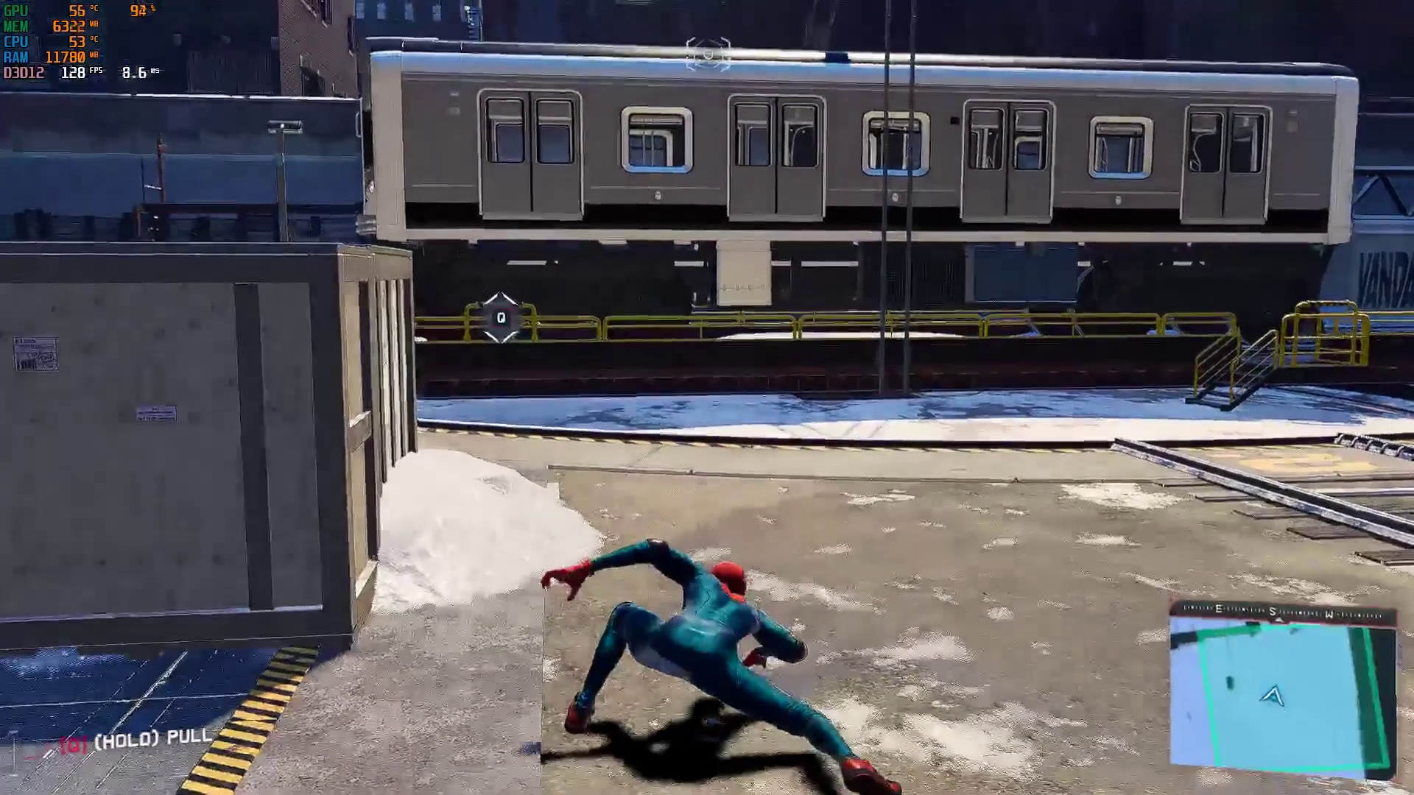
key(super)
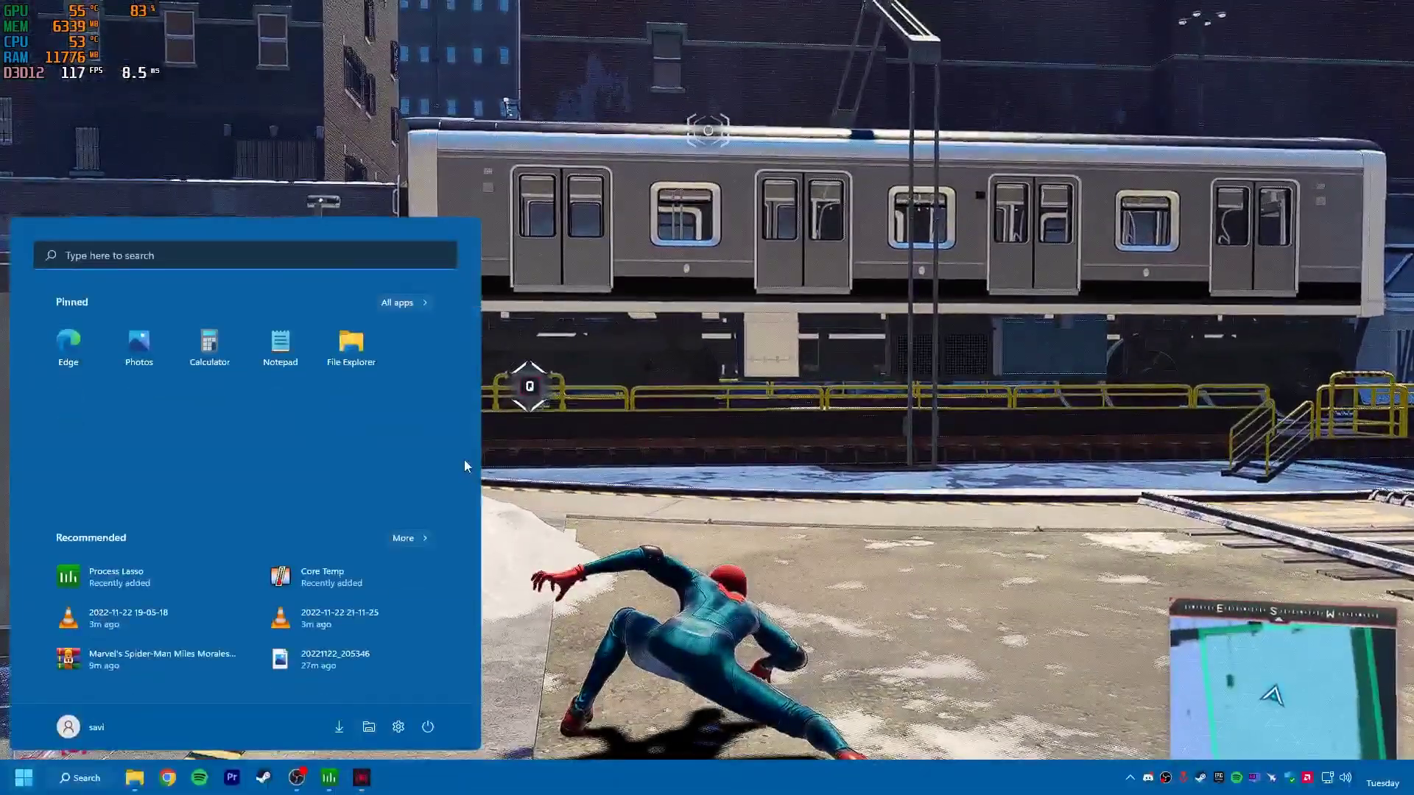
click(330, 779)
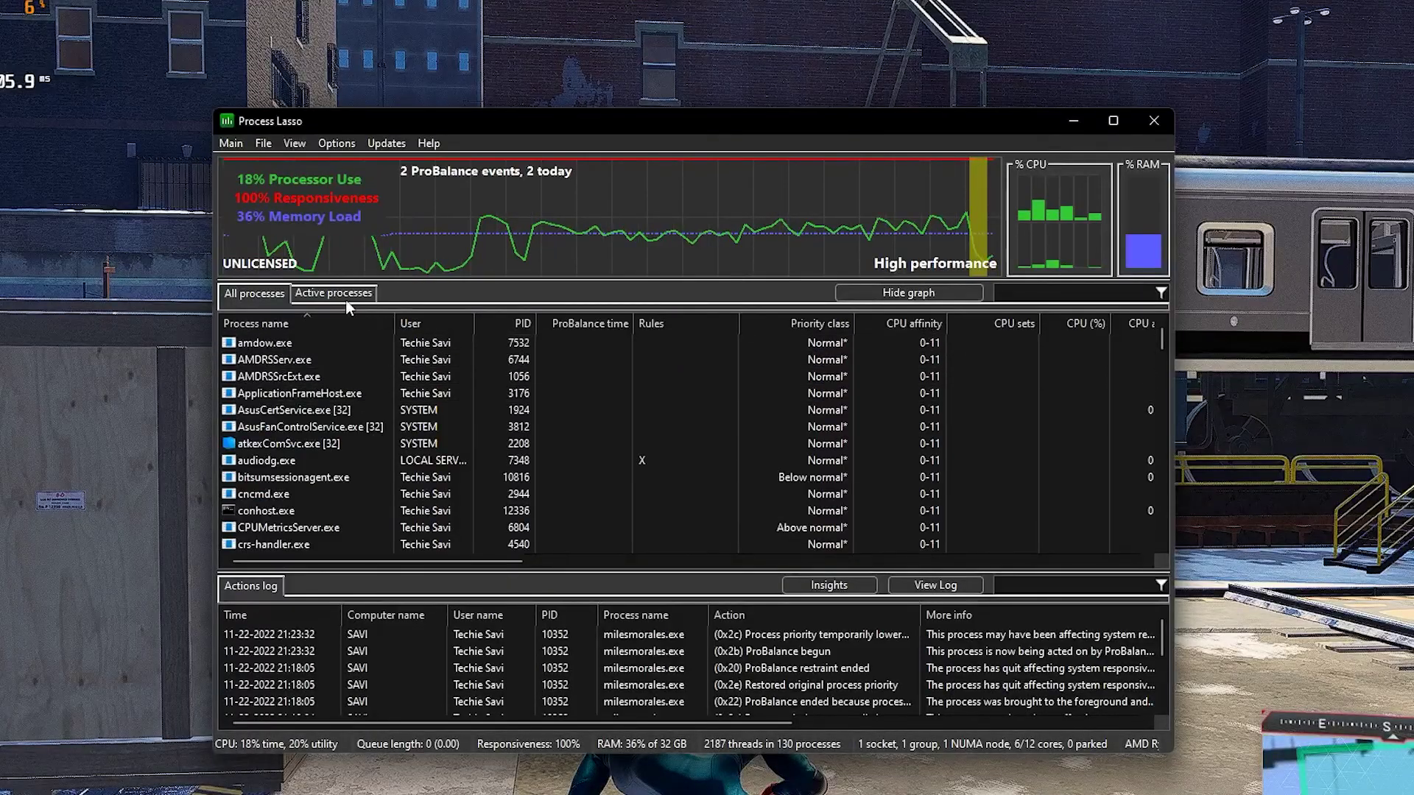
Step: List only the active processes and set the CPU priority of MilesMorales.exe to always Above normal
click(399, 253)
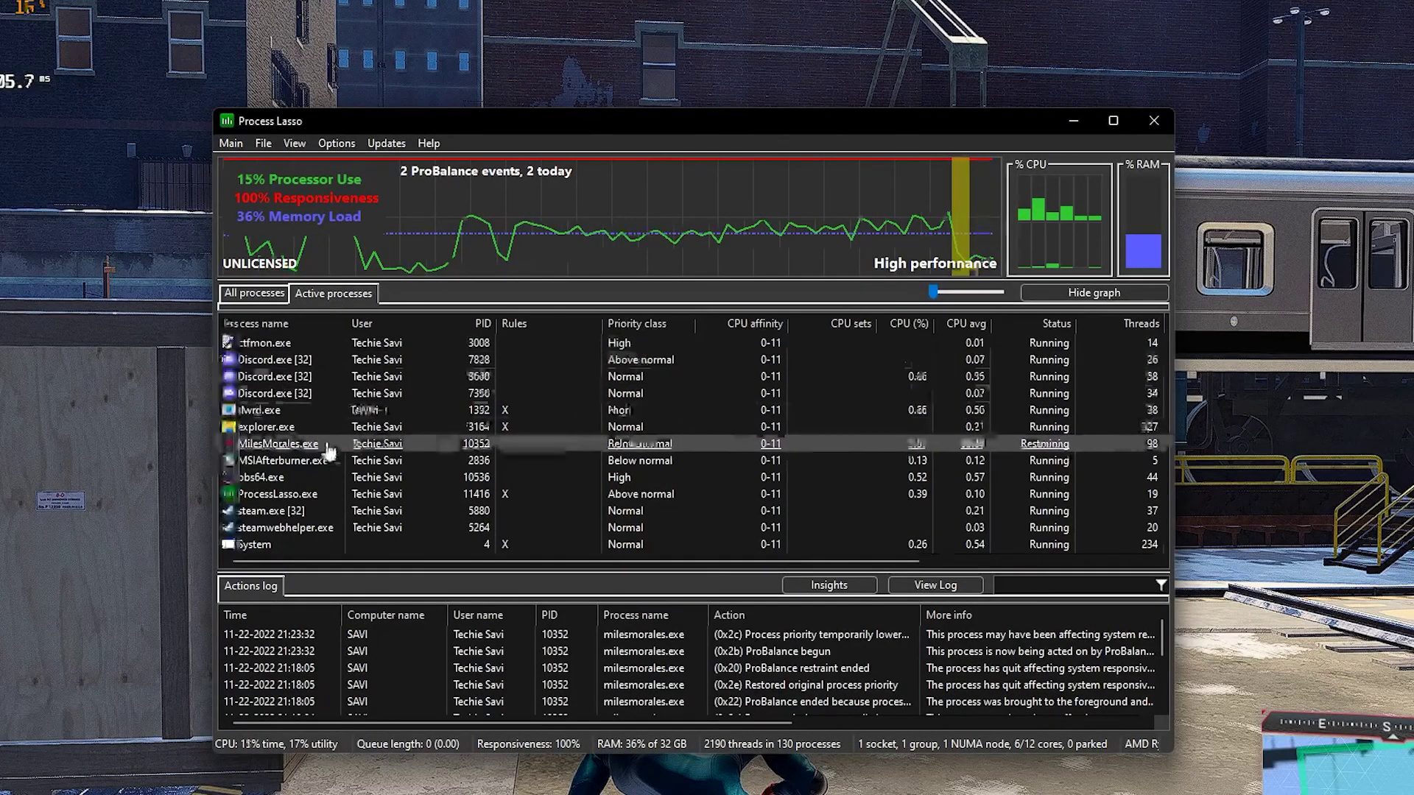
right_click(288, 446)
mouse_move(371, 454)
mouse_move(600, 470)
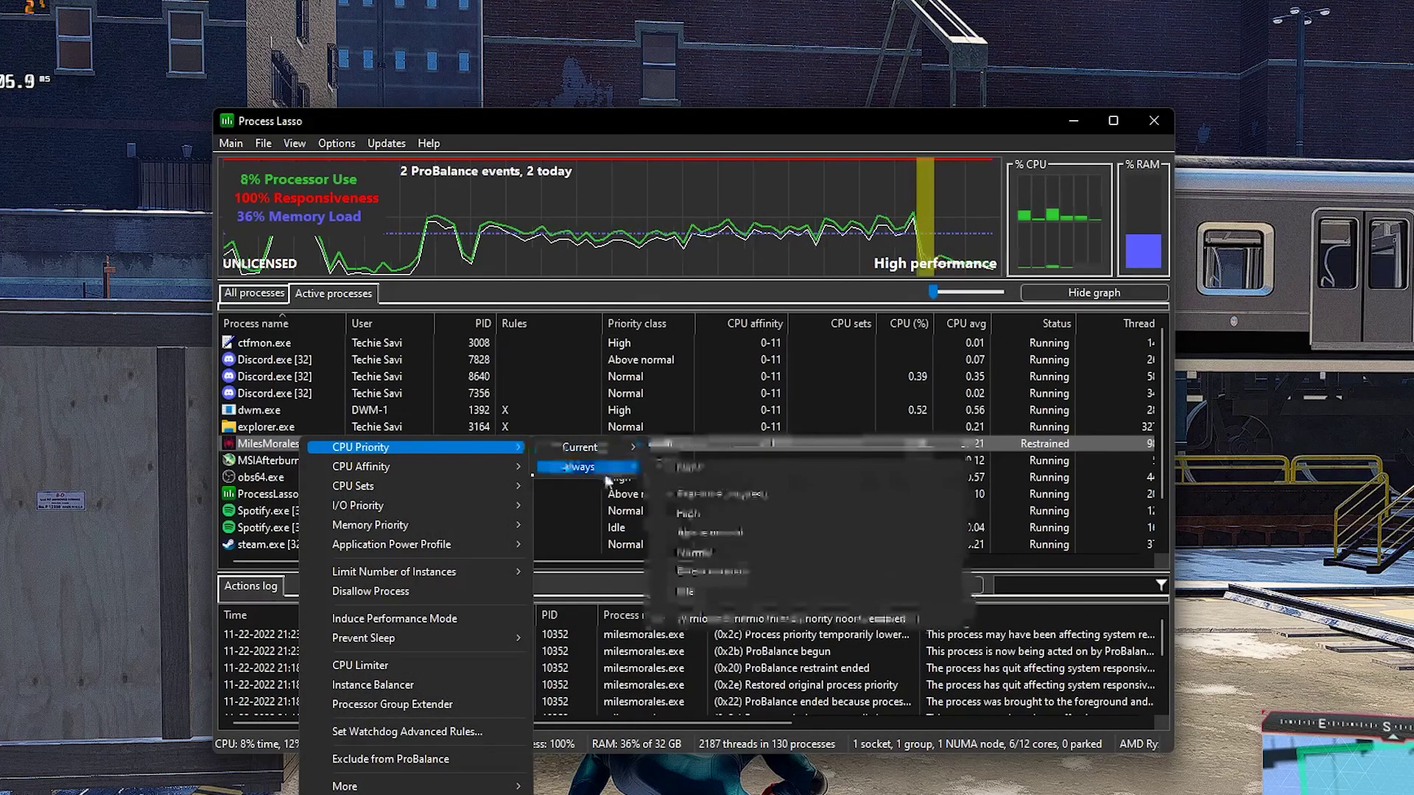
click(695, 531)
Step: Set the I/O priority of MilesMorales.exe to always Normal
right_click(319, 458)
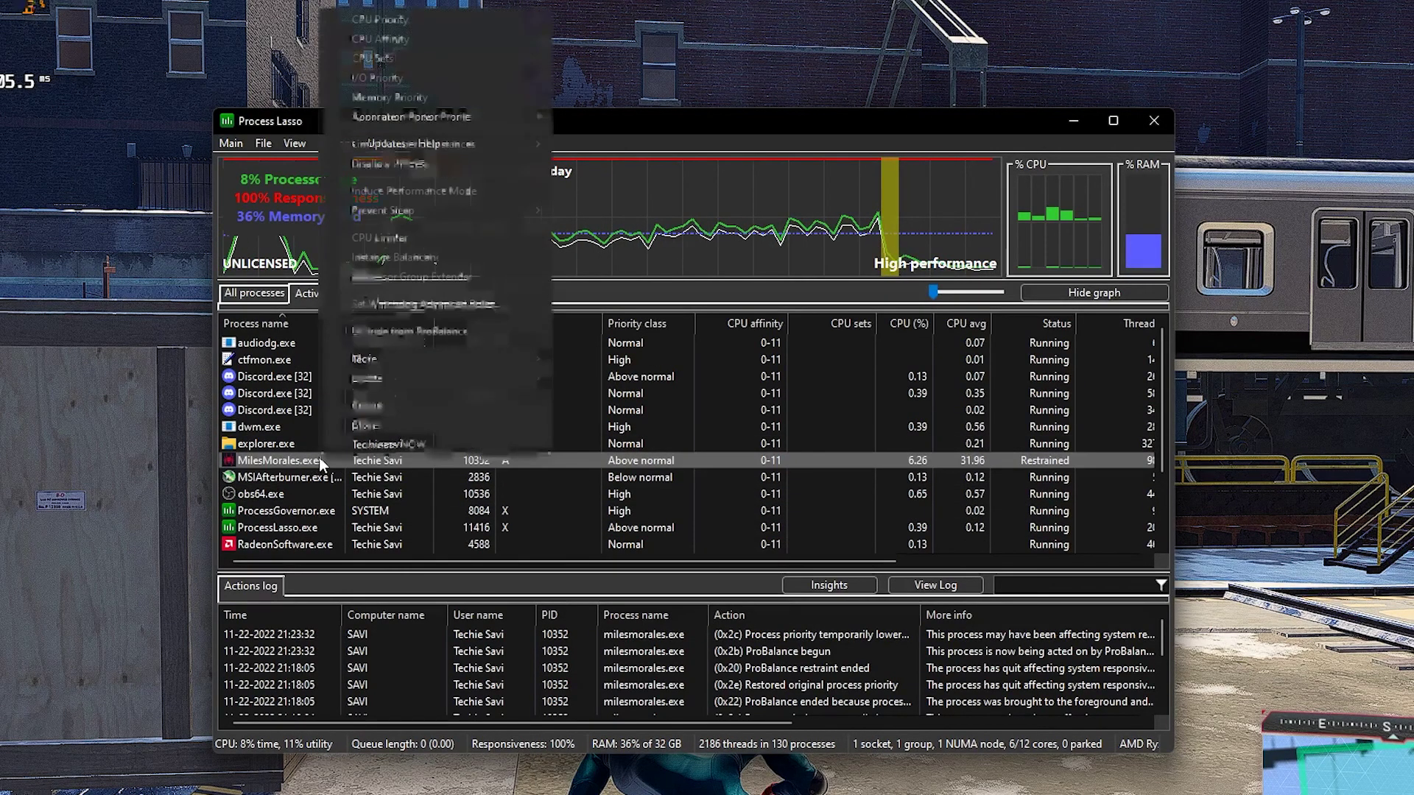
mouse_move(447, 74)
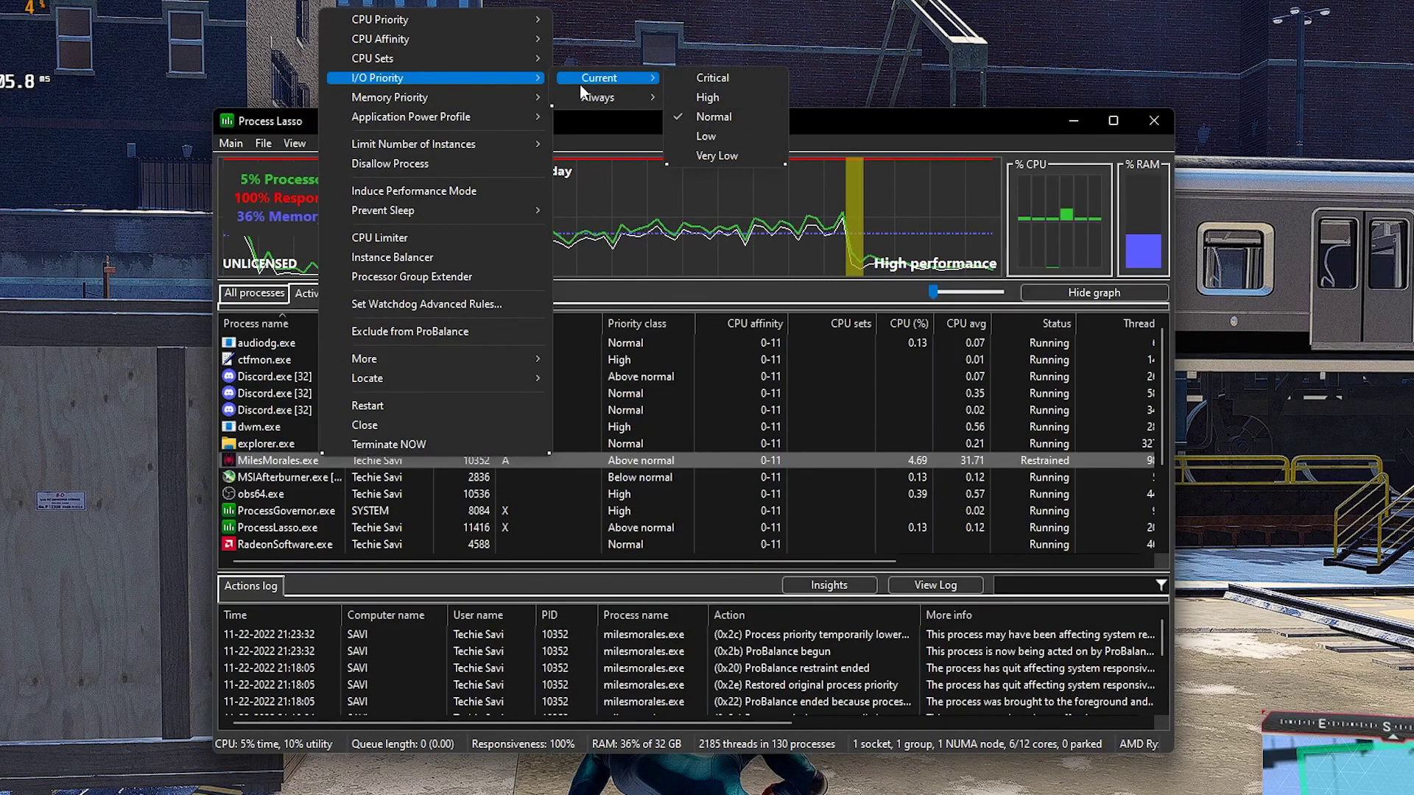
mouse_move(598, 97)
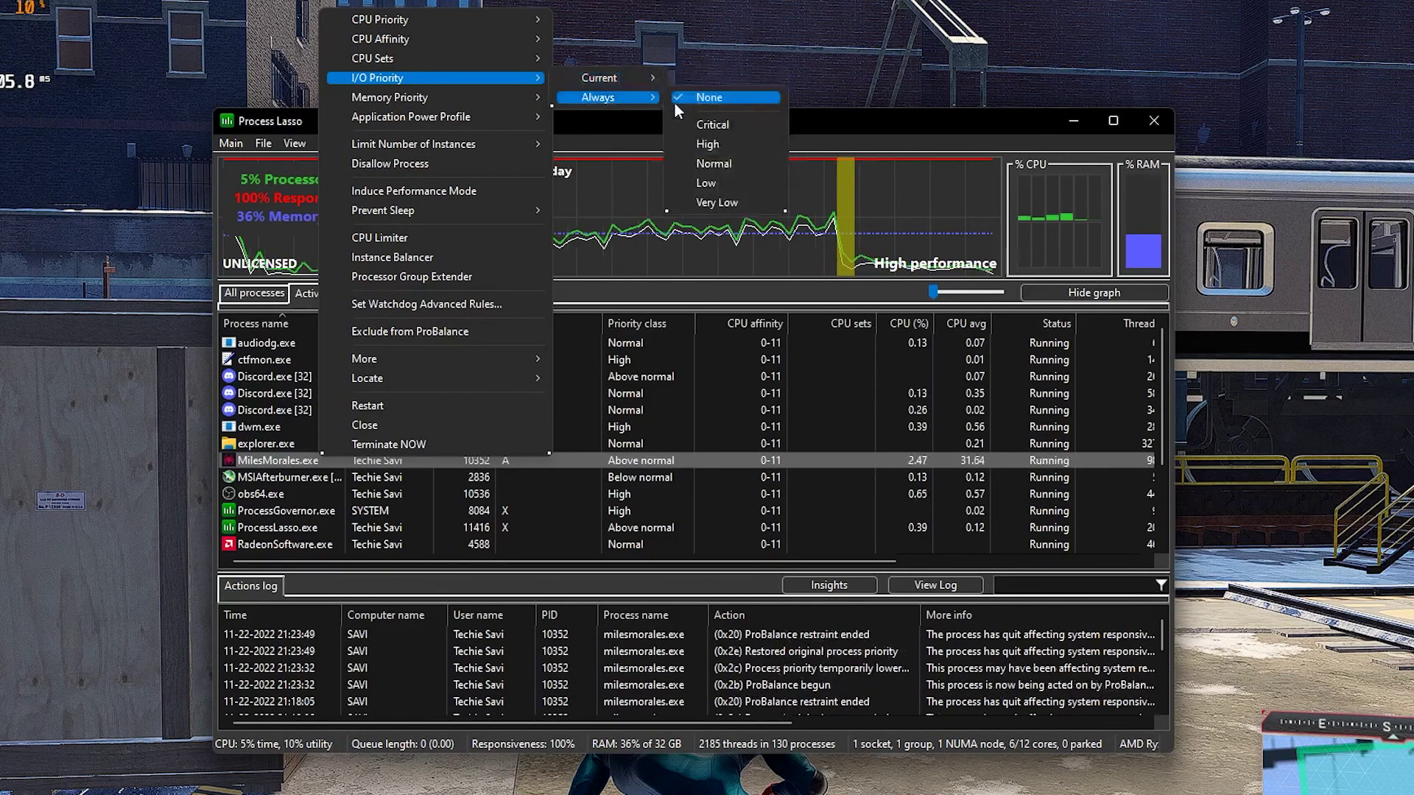
click(709, 162)
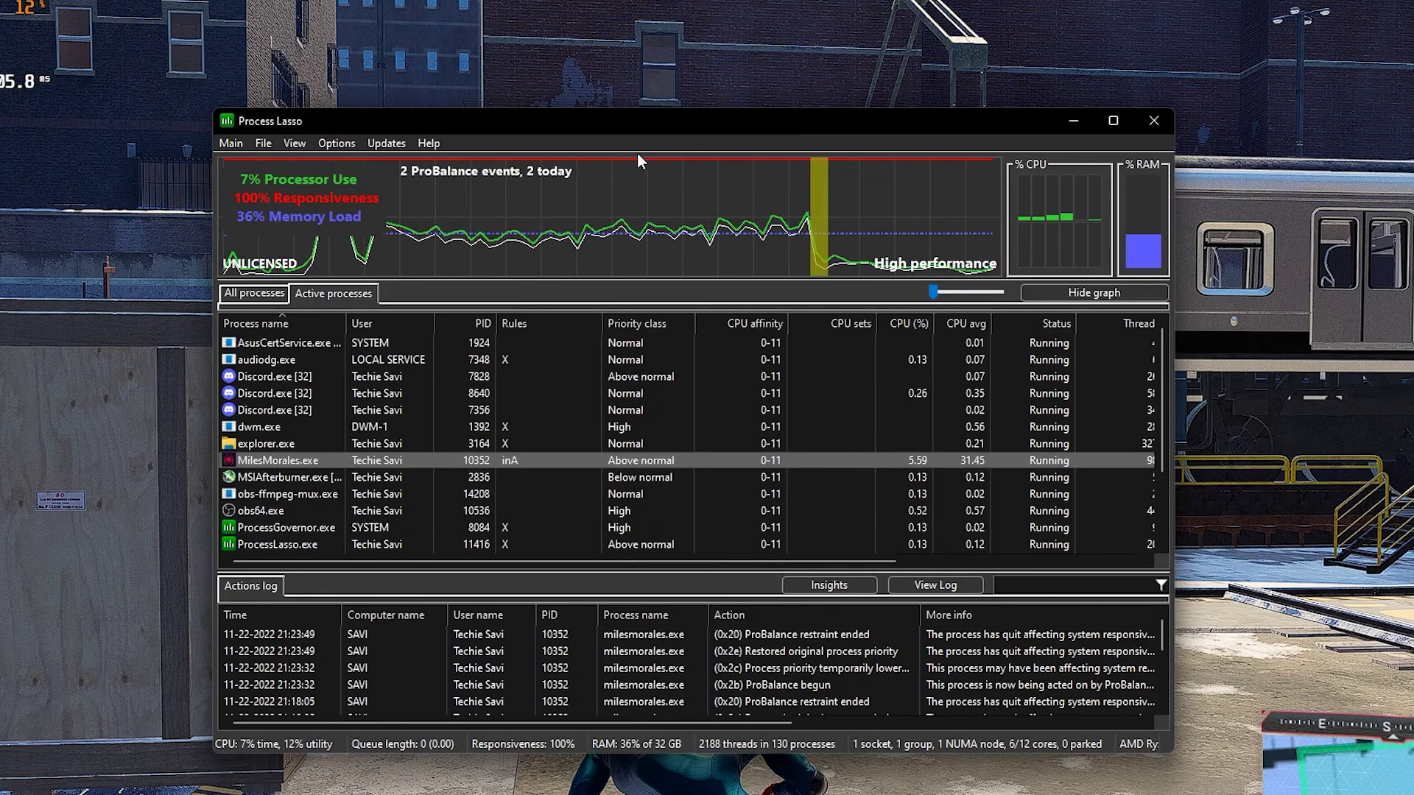
Step: Enable Induce Performance Mode for the MilesMorales.exe process
right_click(304, 461)
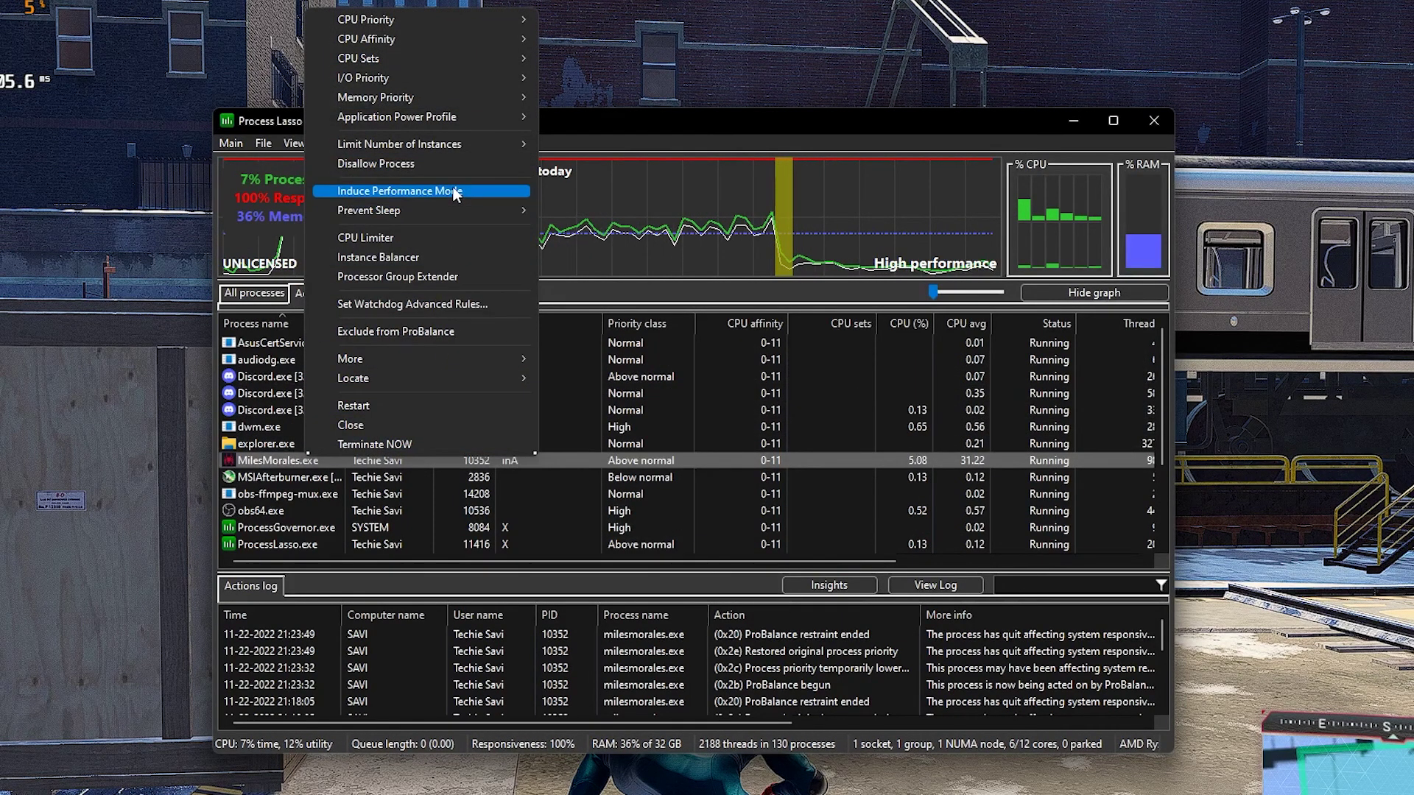
click(431, 191)
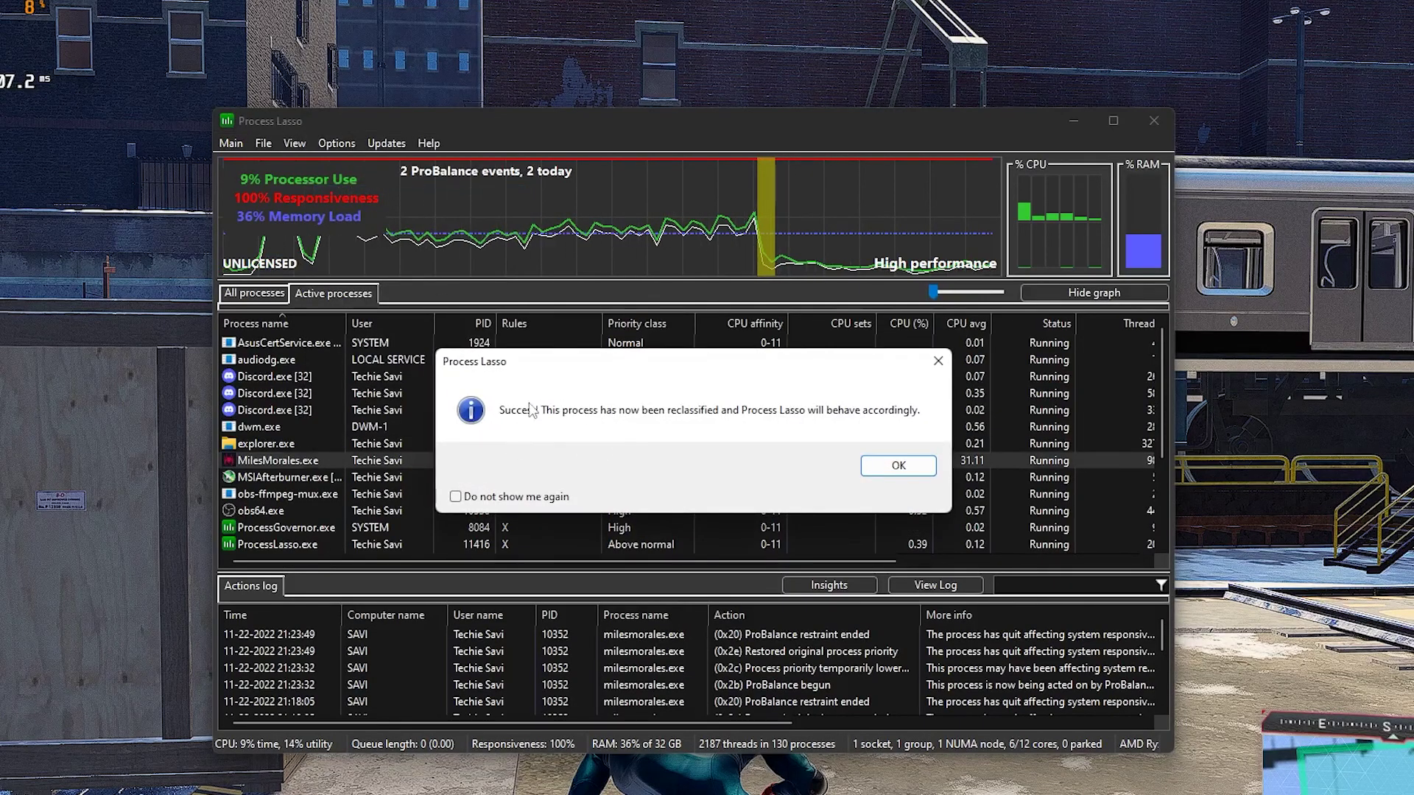